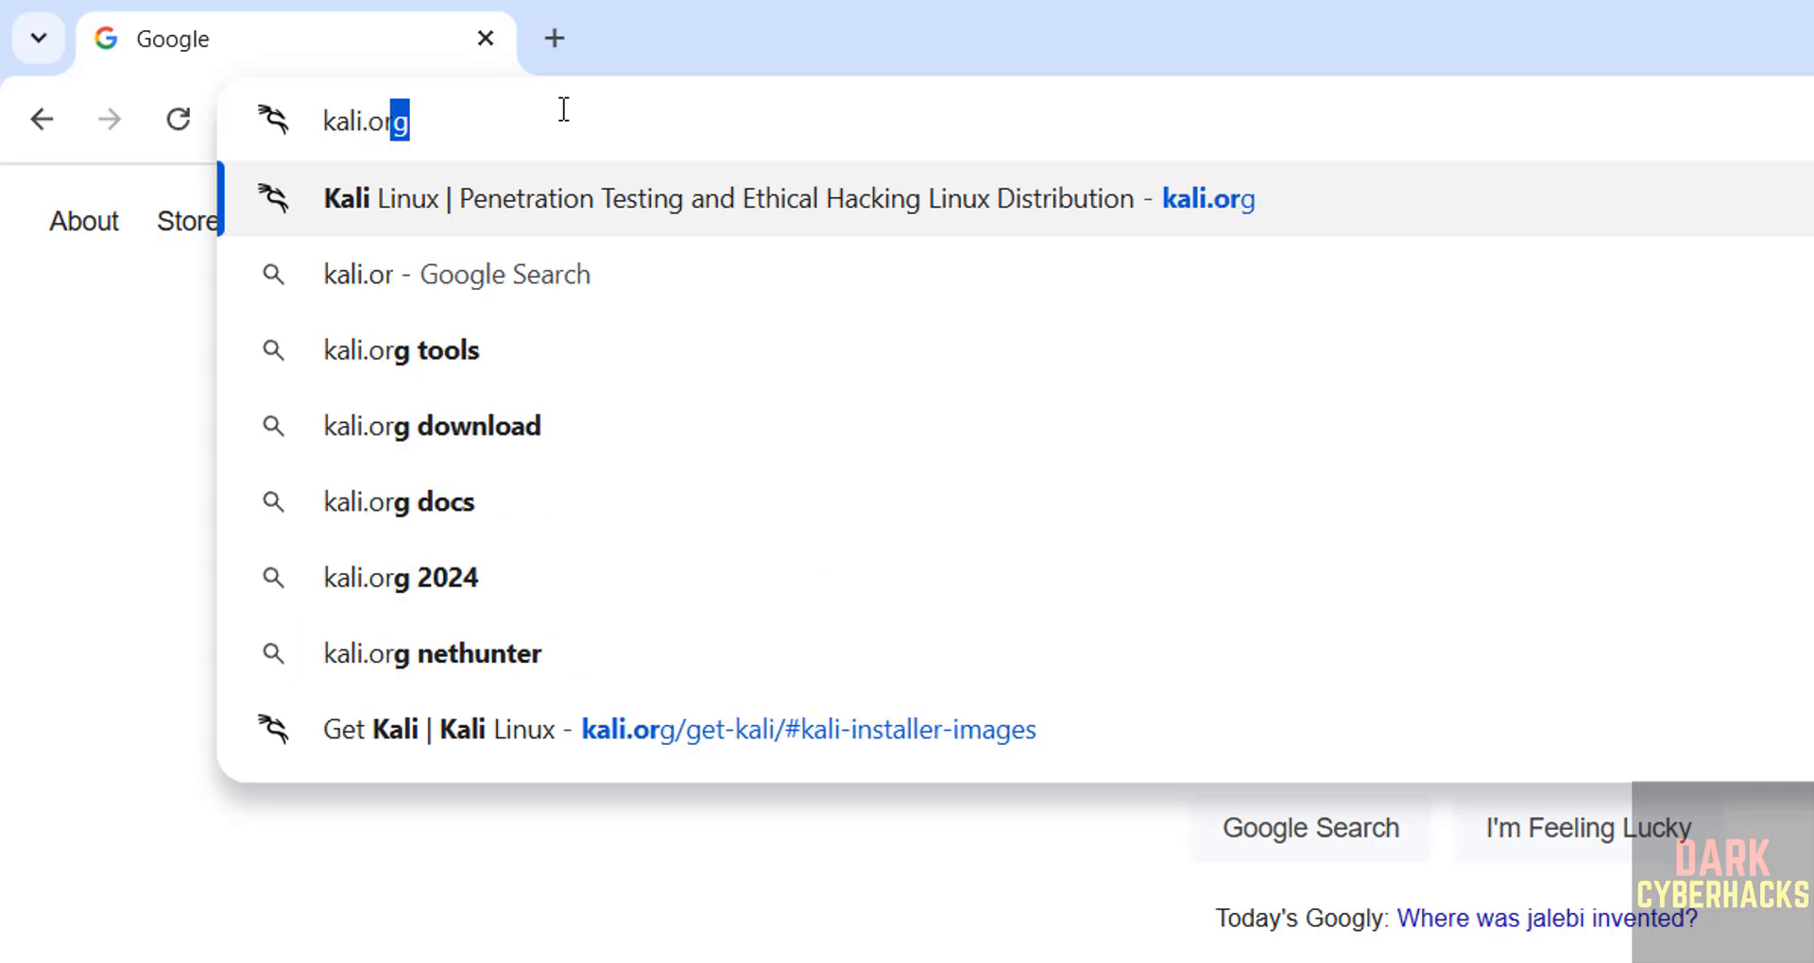
# Go to kali.org and open the Installer Images section of the Get Kali page.
pyautogui.press('Return')
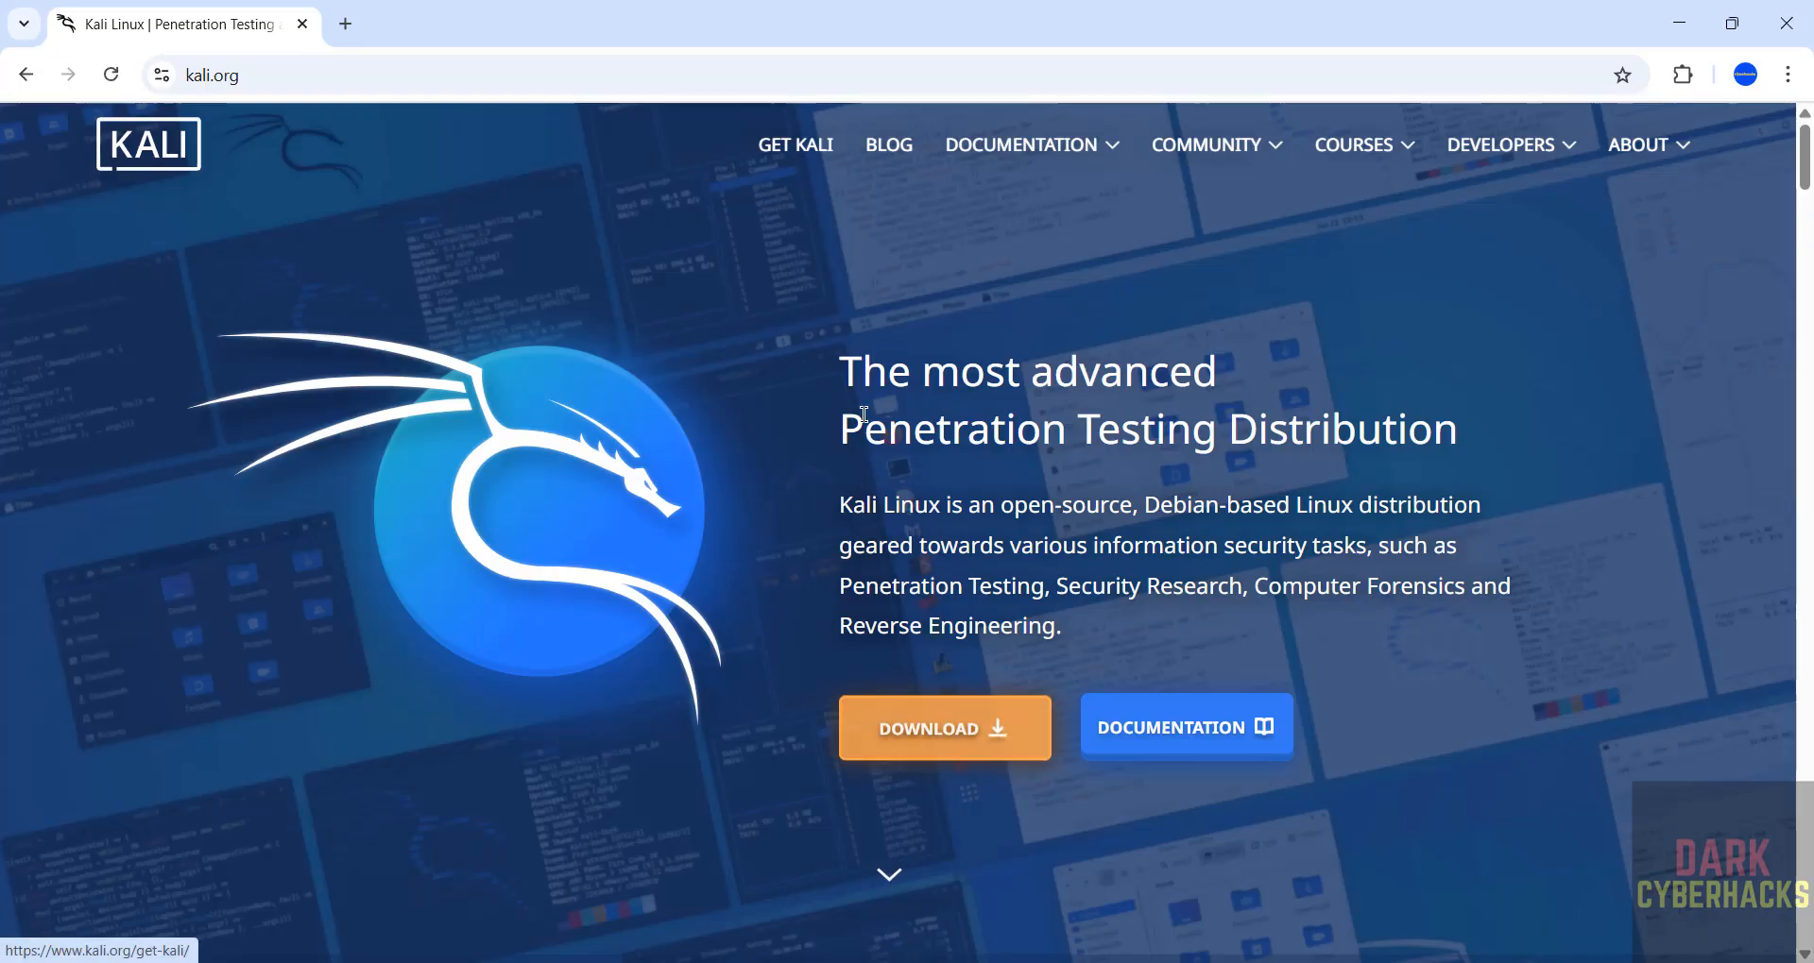
pyautogui.click(795, 160)
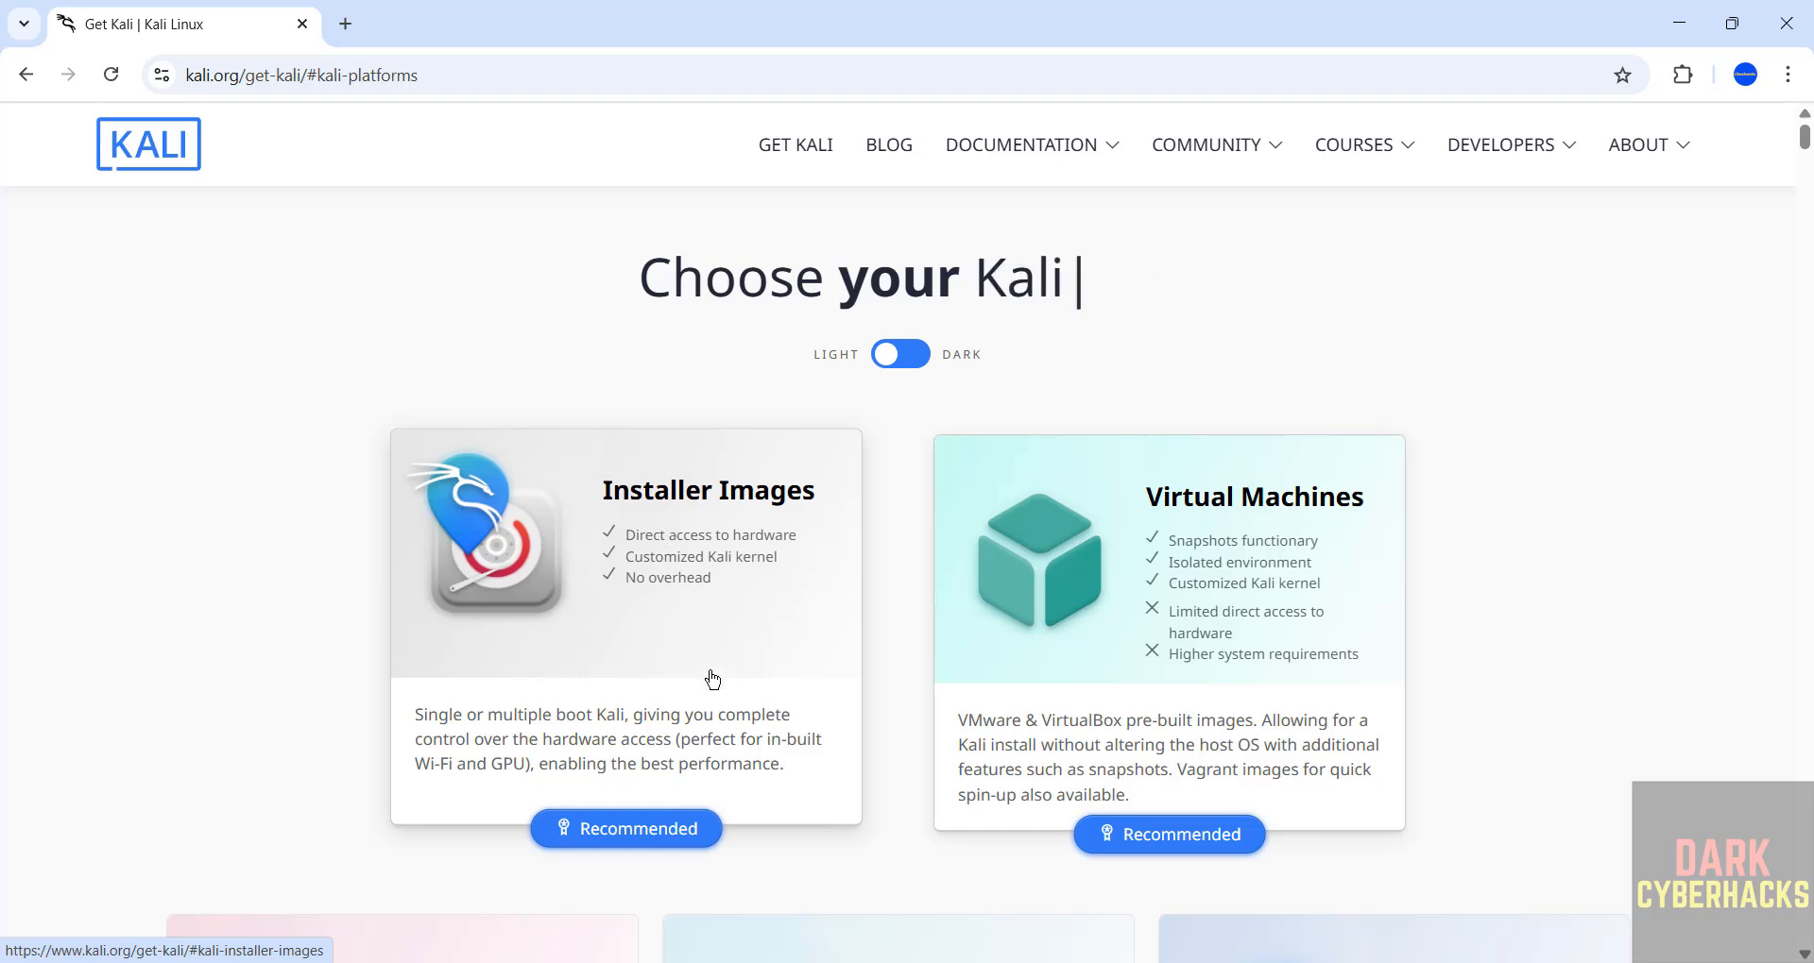
pyautogui.click(595, 675)
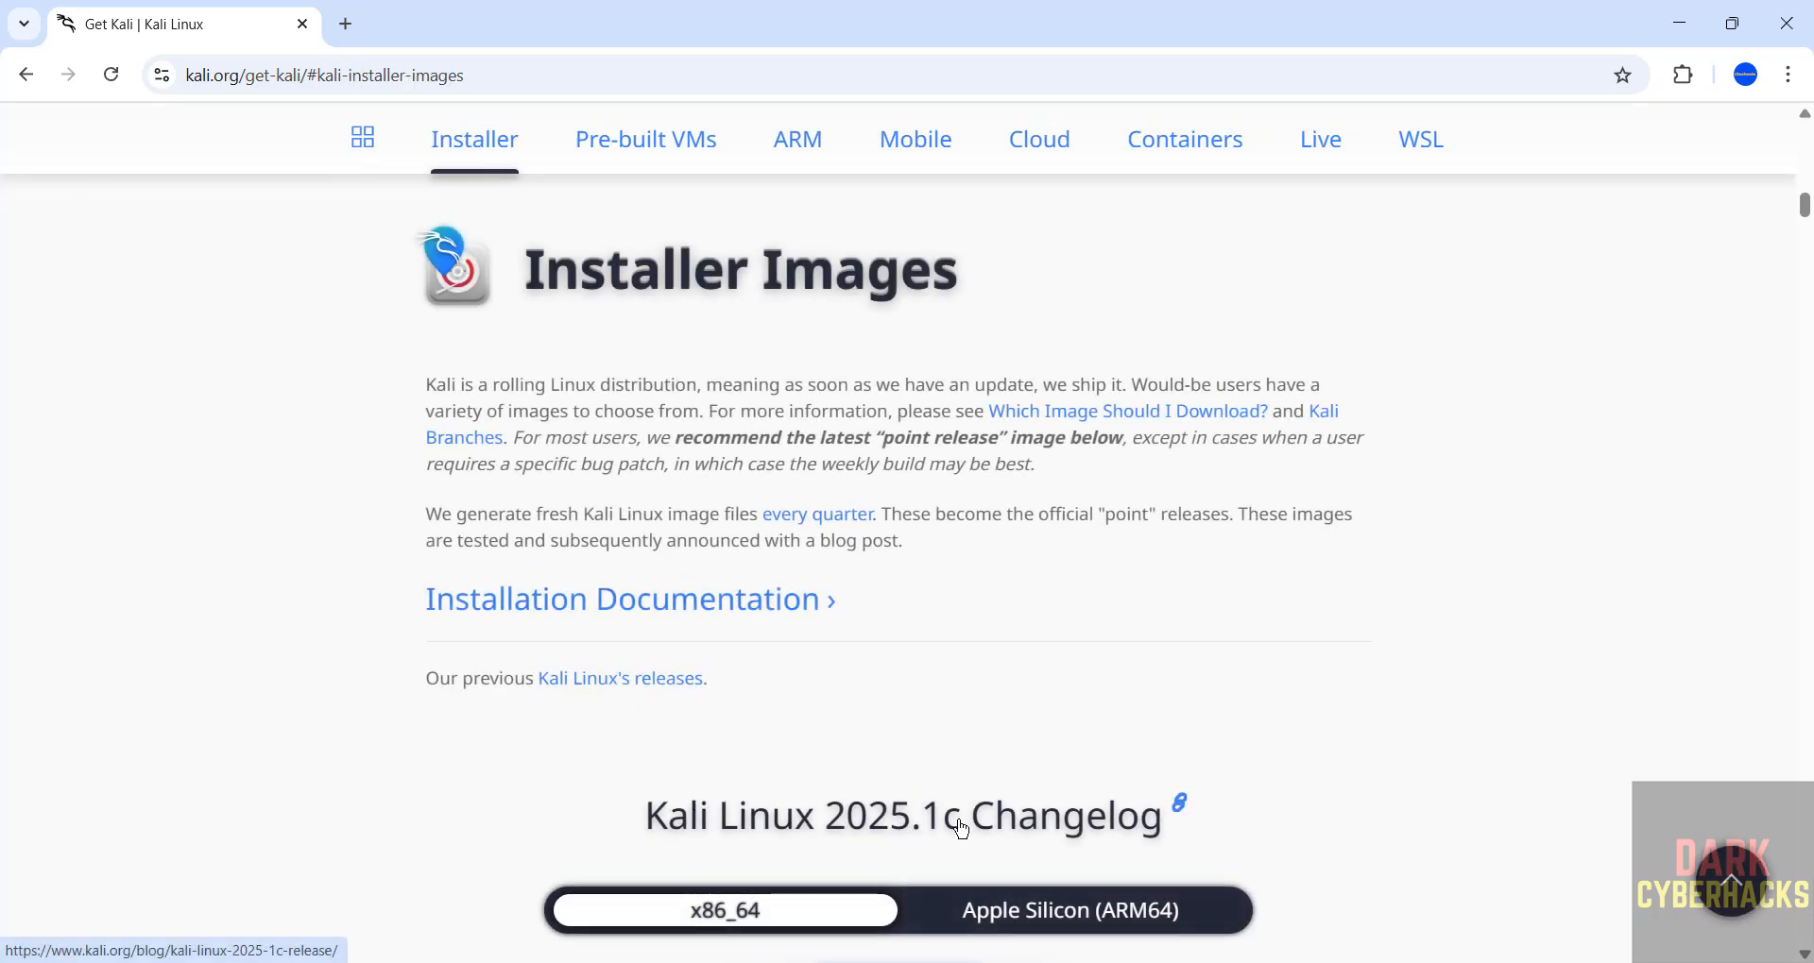
# View the Kali Linux release history page and return to the installer images.
pyautogui.click(580, 687)
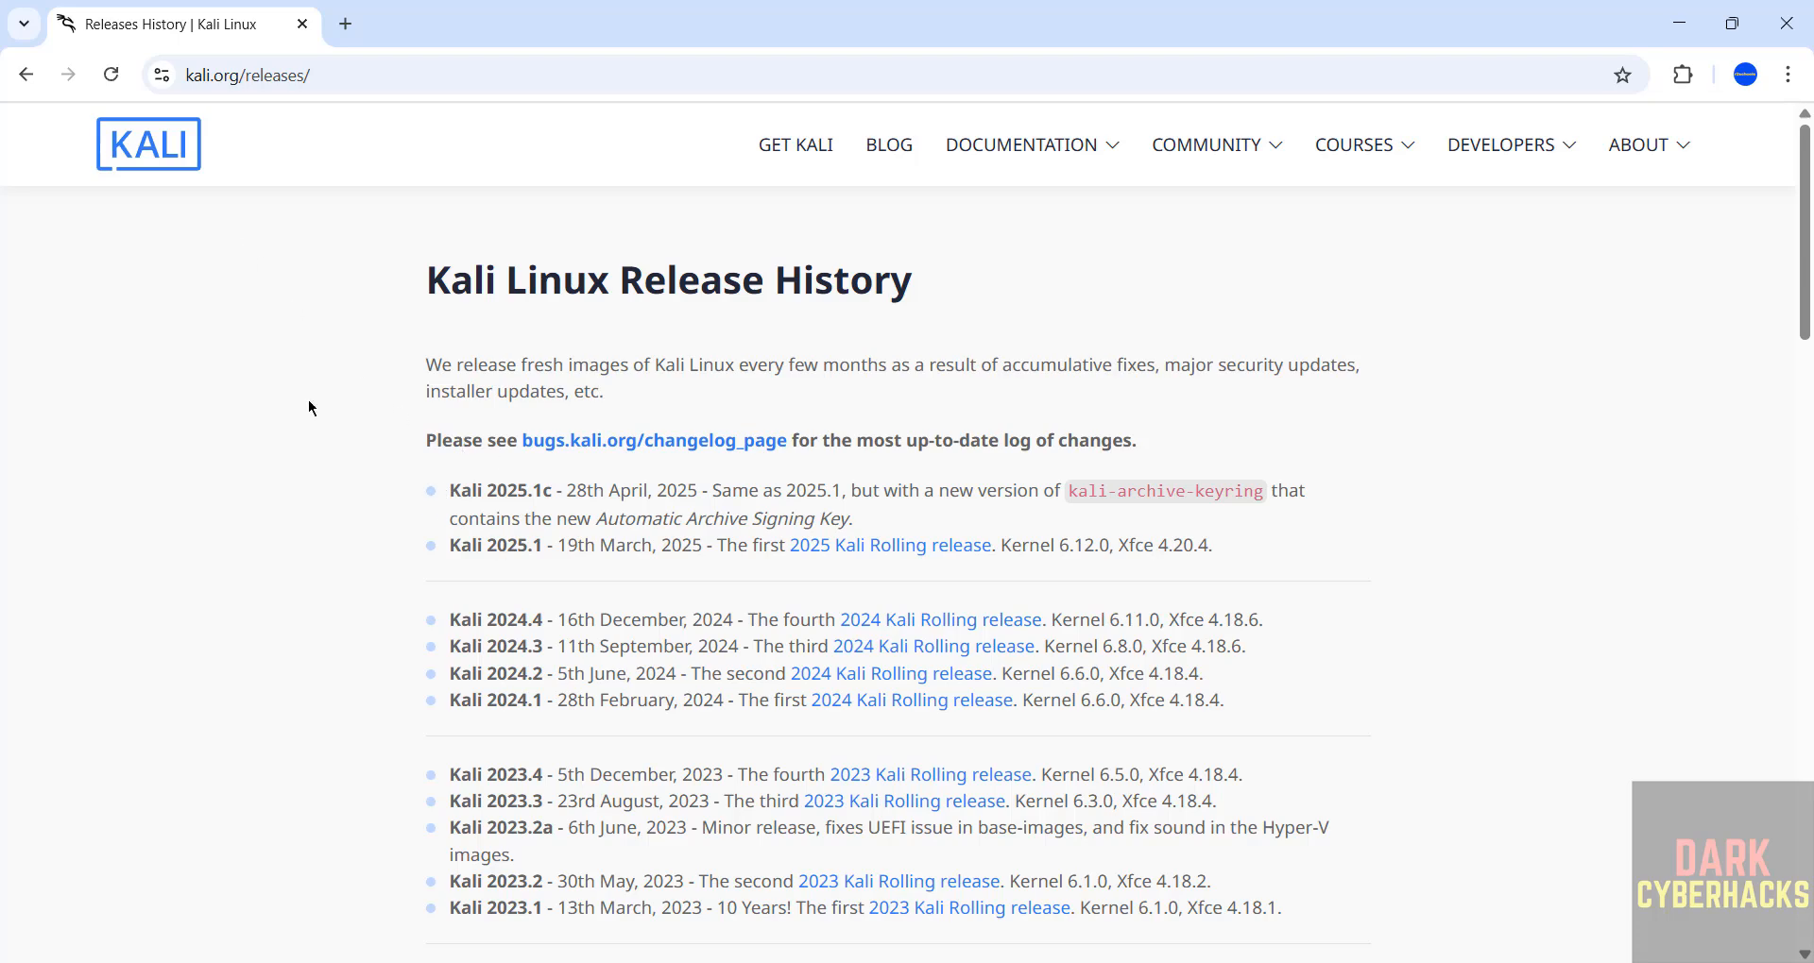
pyautogui.click(27, 76)
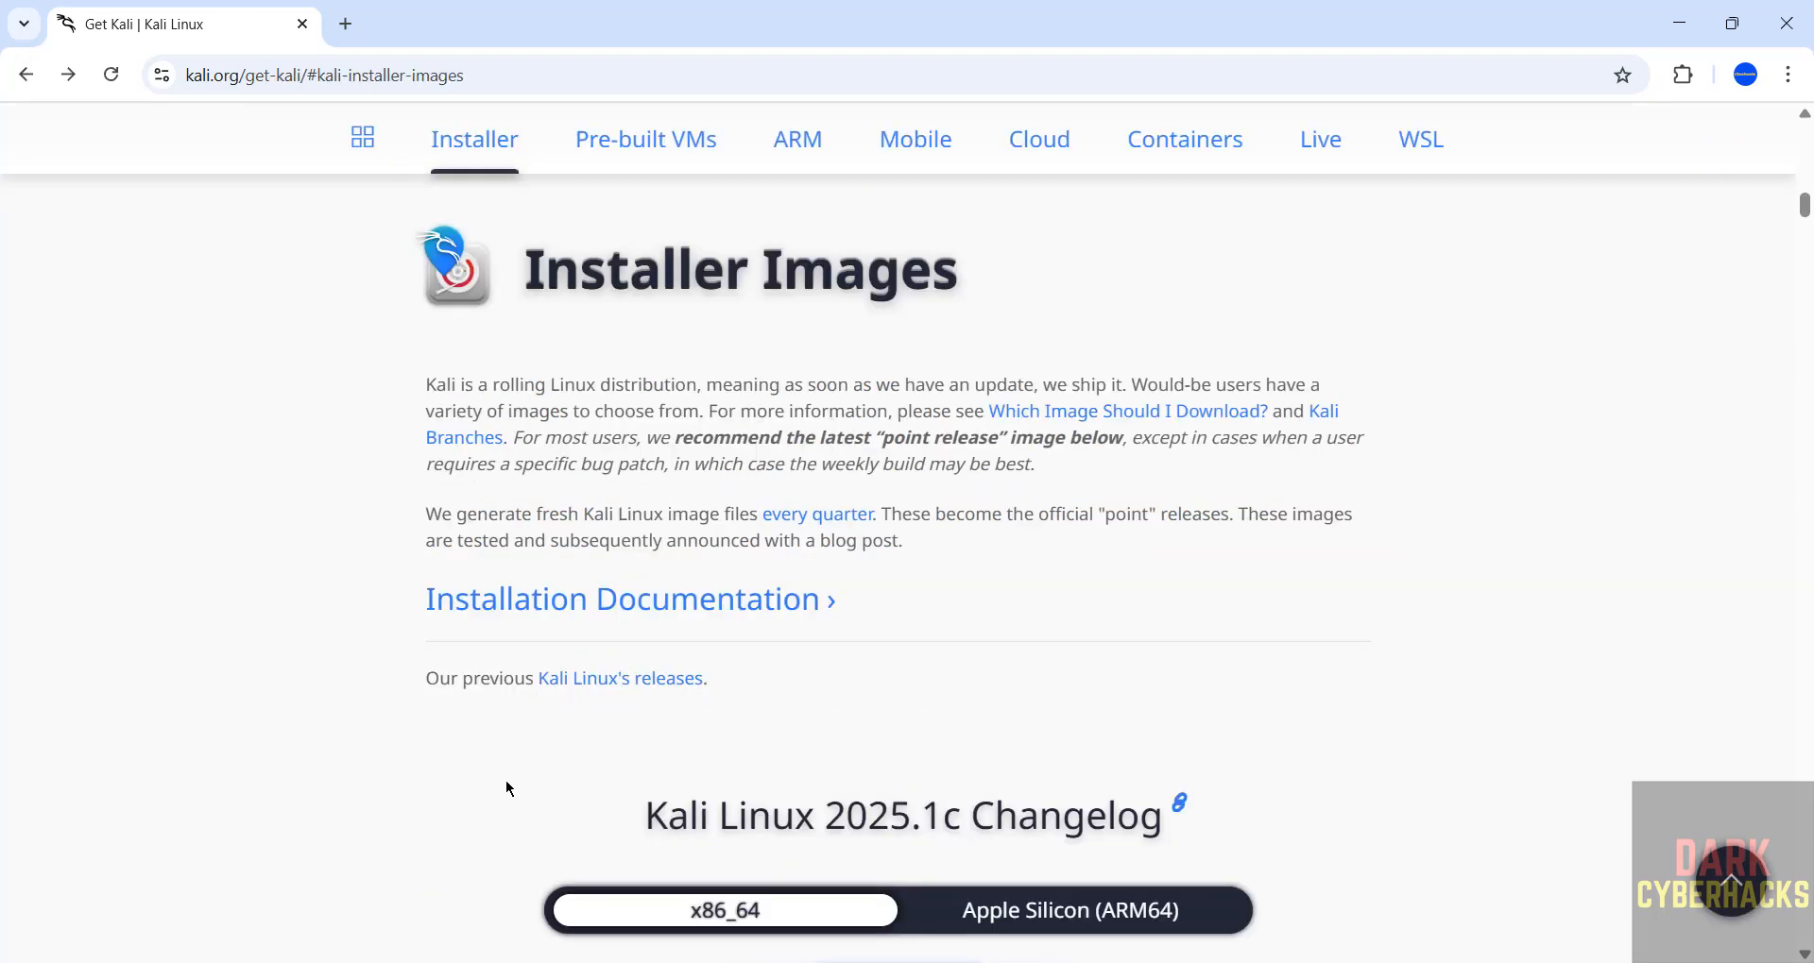
# Download the recommended x86_64 Kali Linux 2025.1c Installer image.
pyautogui.scroll(-5, 506, 780)
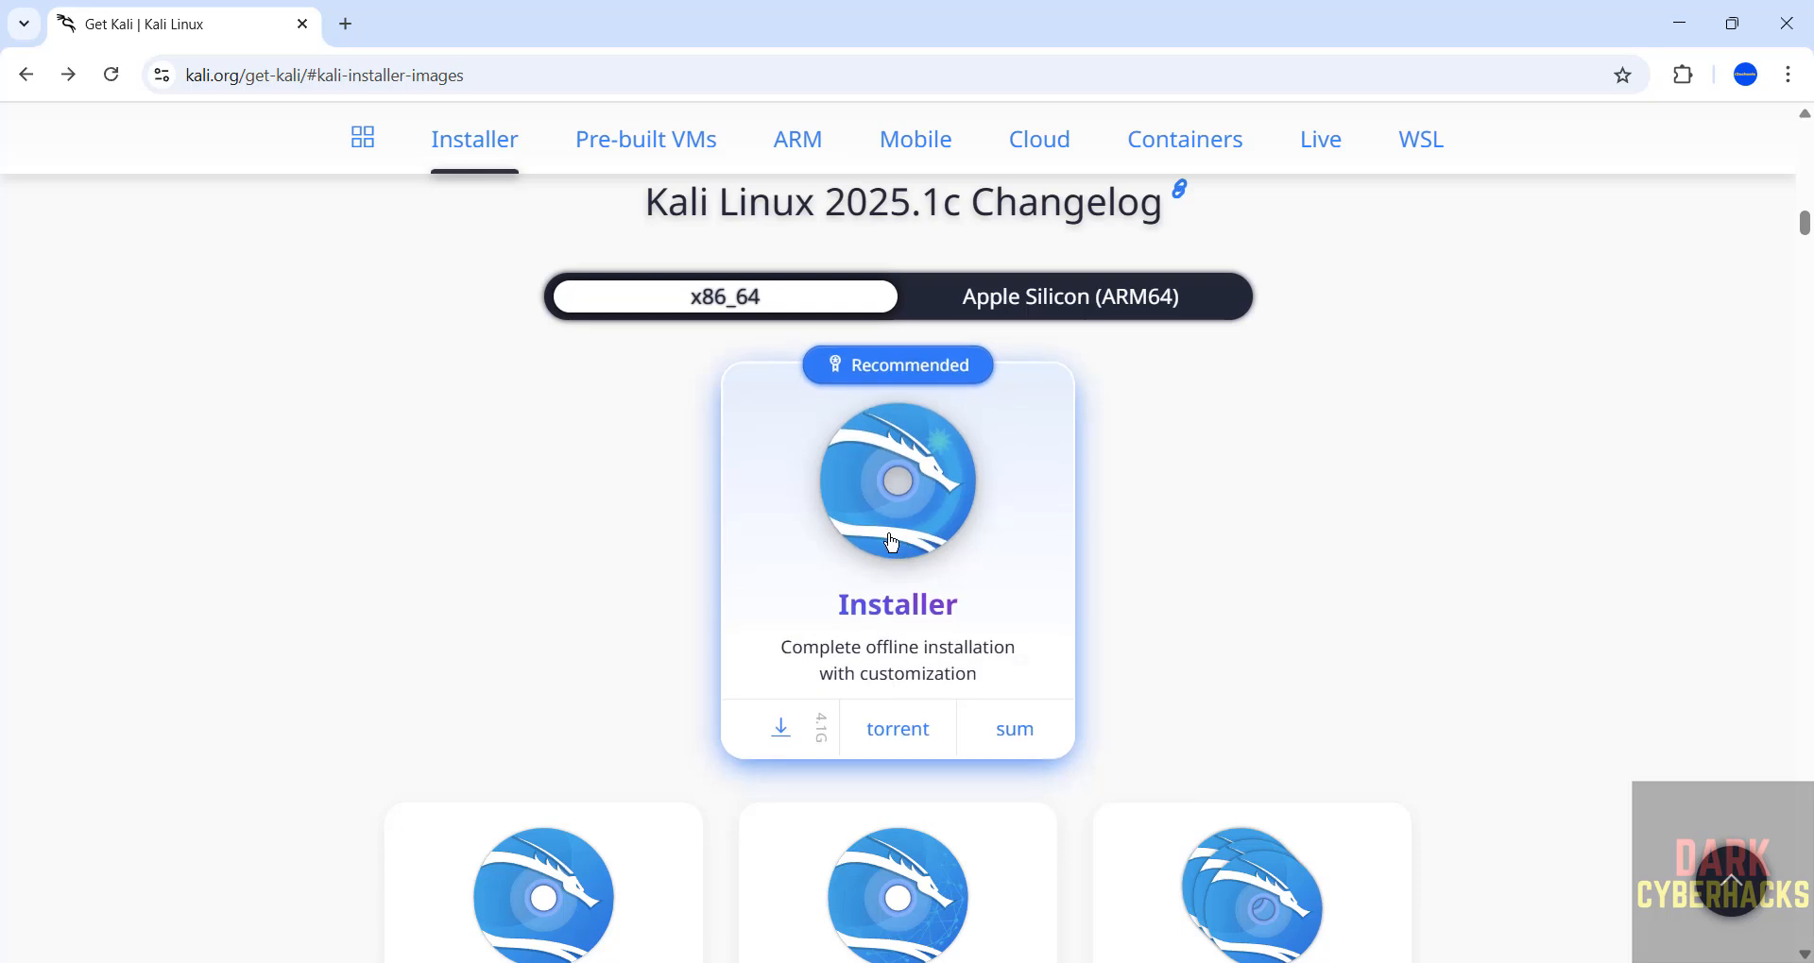
pyautogui.click(779, 735)
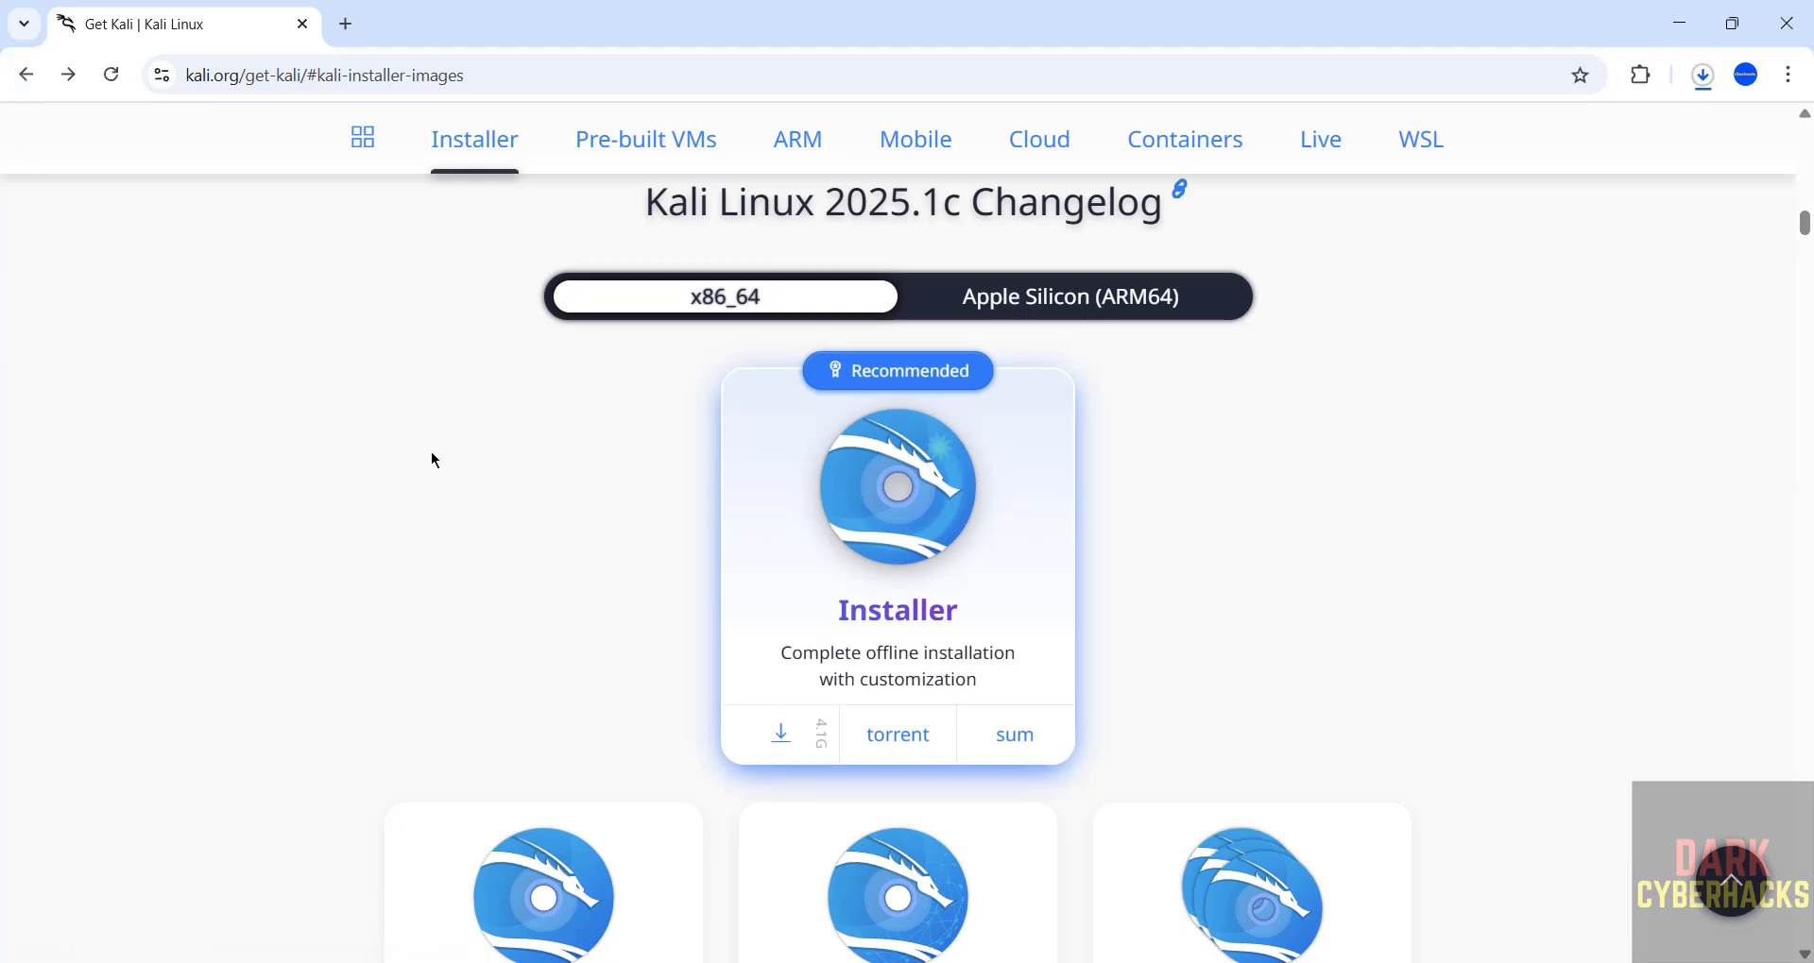
# Cancel the running download of kali-linux-2025.1c-installer-amd64 (1).iso and remove it from the download history.
pyautogui.hotkey('ctrl', 'j')
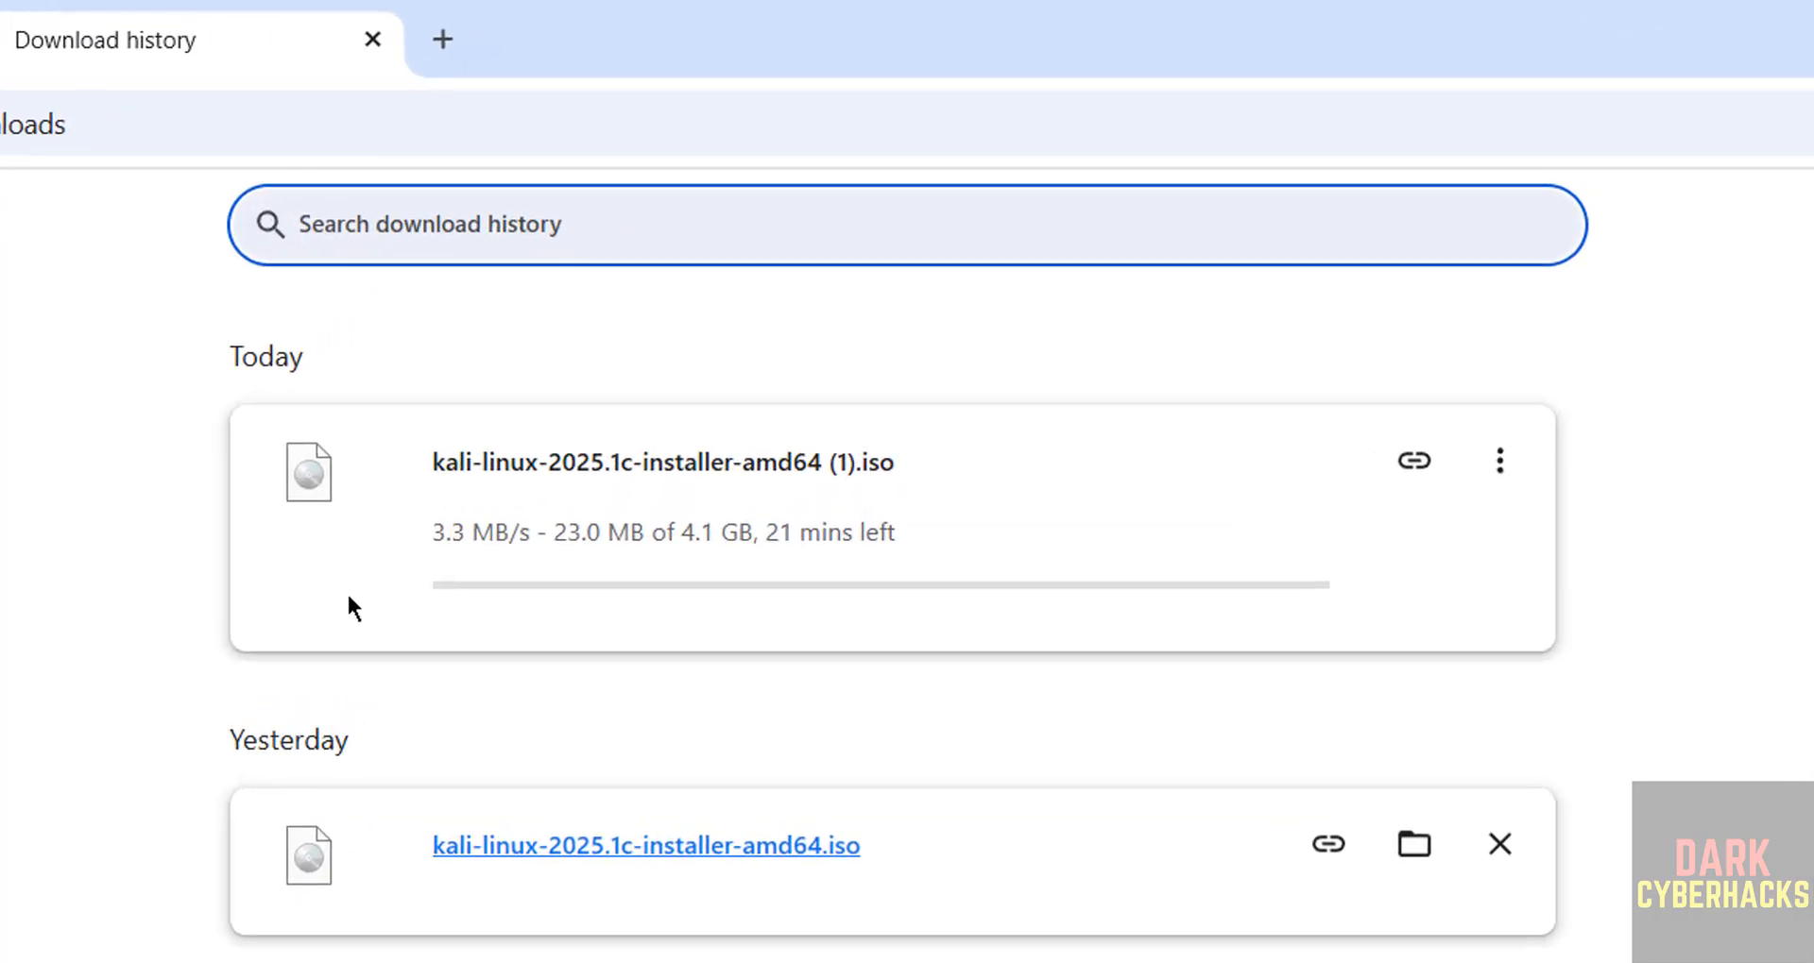
pyautogui.click(1499, 461)
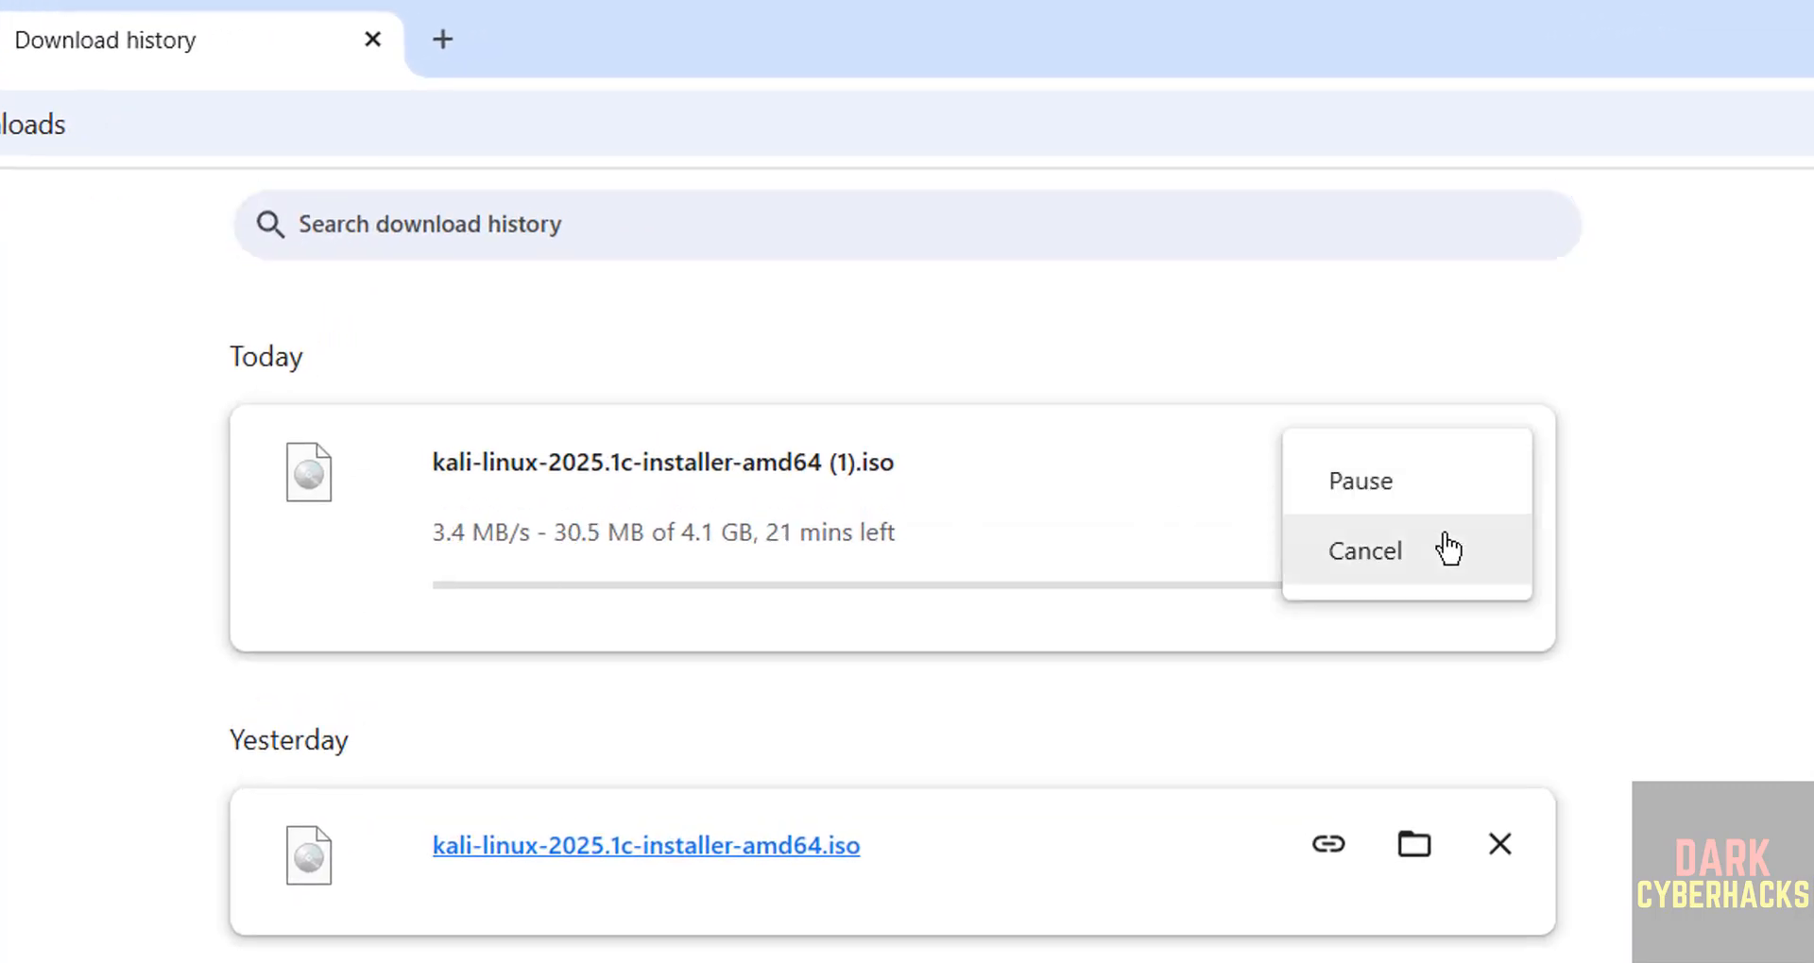
pyautogui.click(1396, 569)
pyautogui.click(1496, 463)
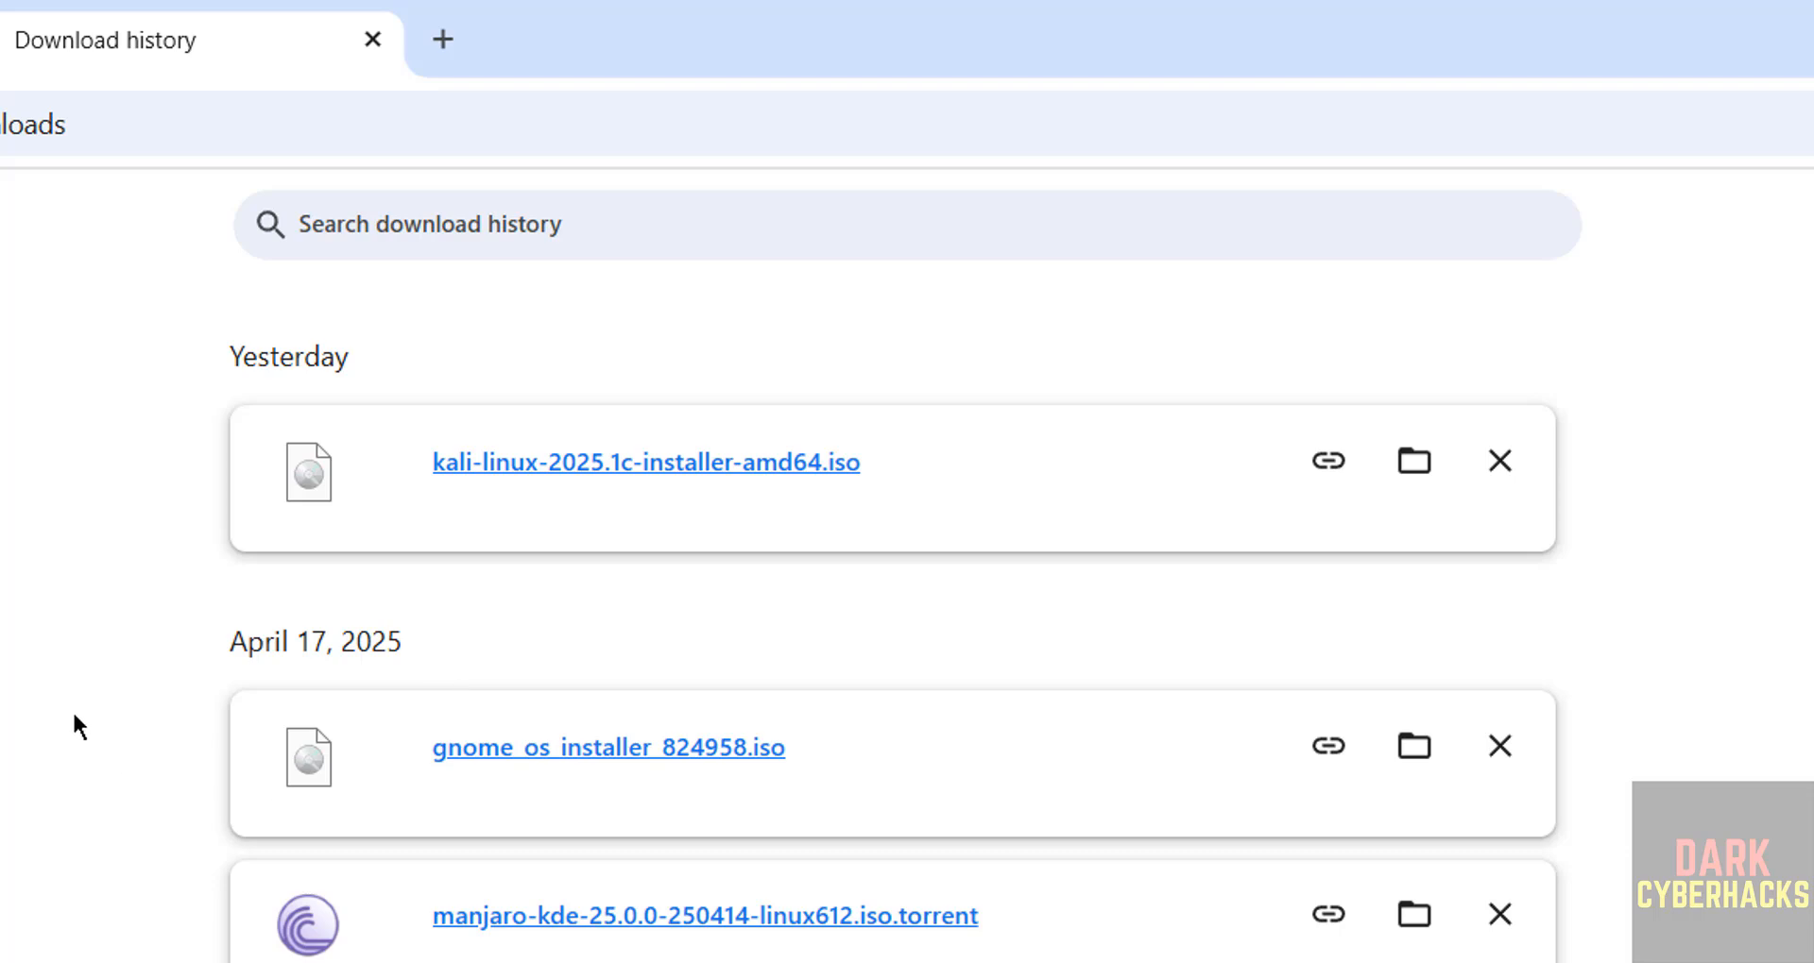
# Switch to VMware Workstation Pro, start a new virtual machine and proceed to the guest operating system installation settings.
pyautogui.press('super')
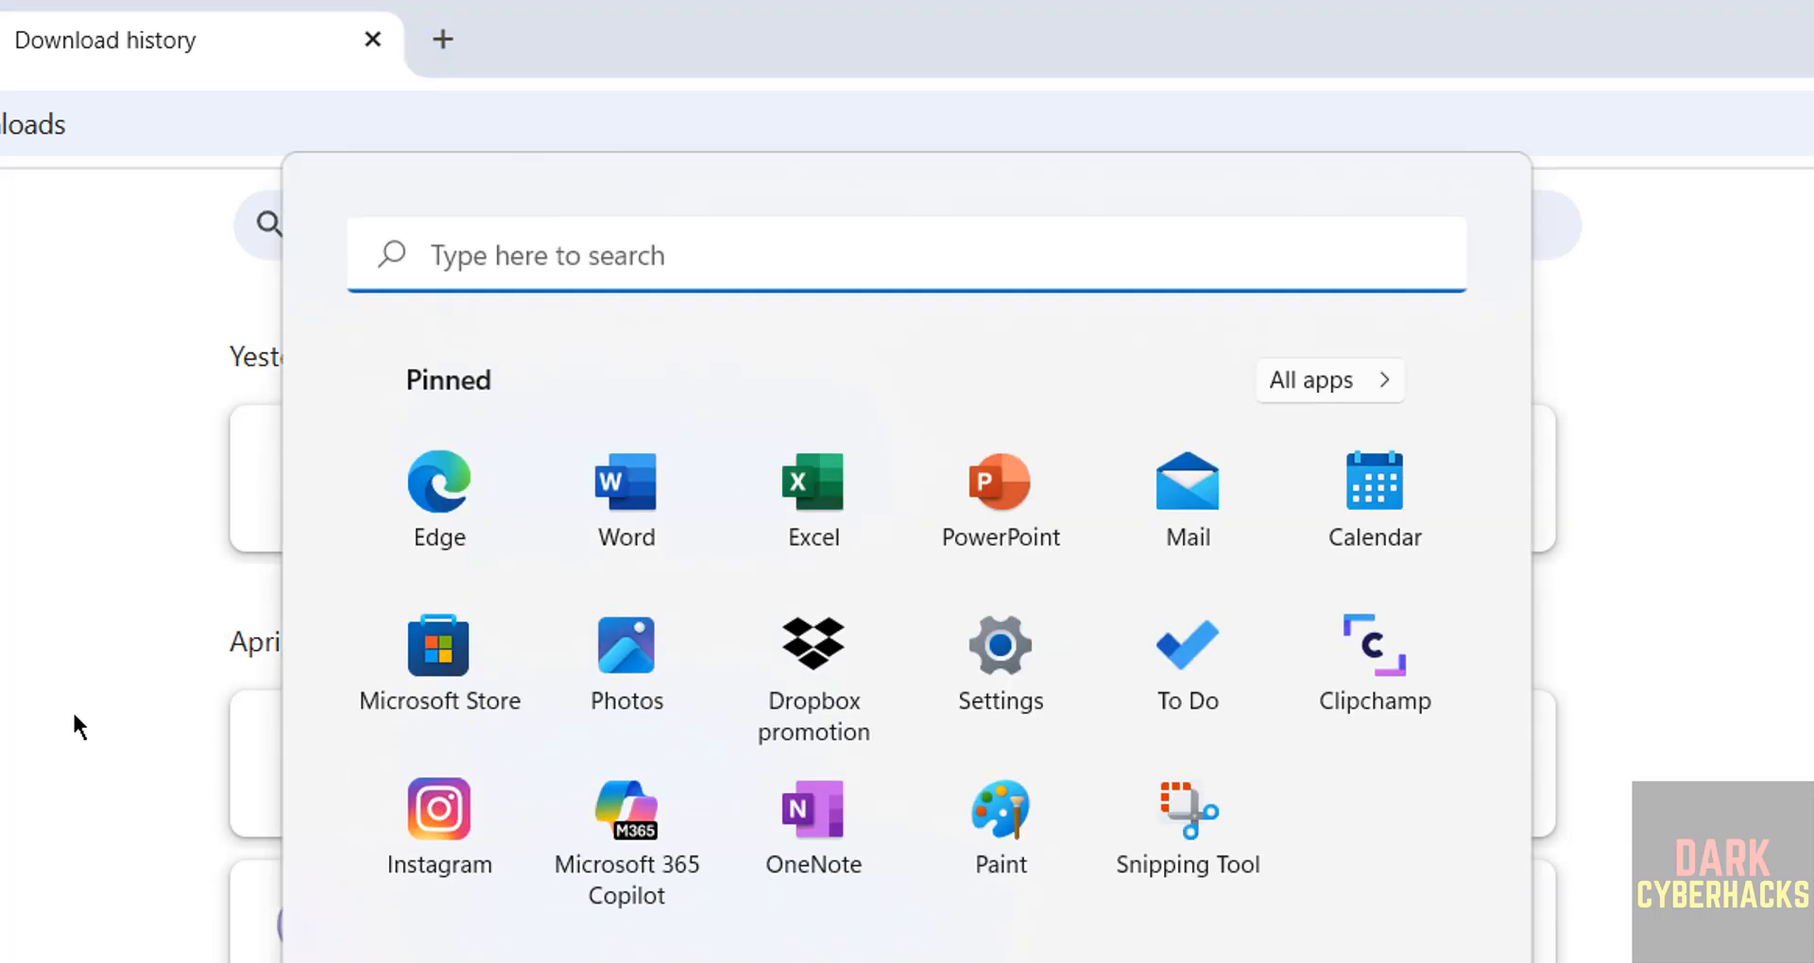
pyautogui.write('vmw')
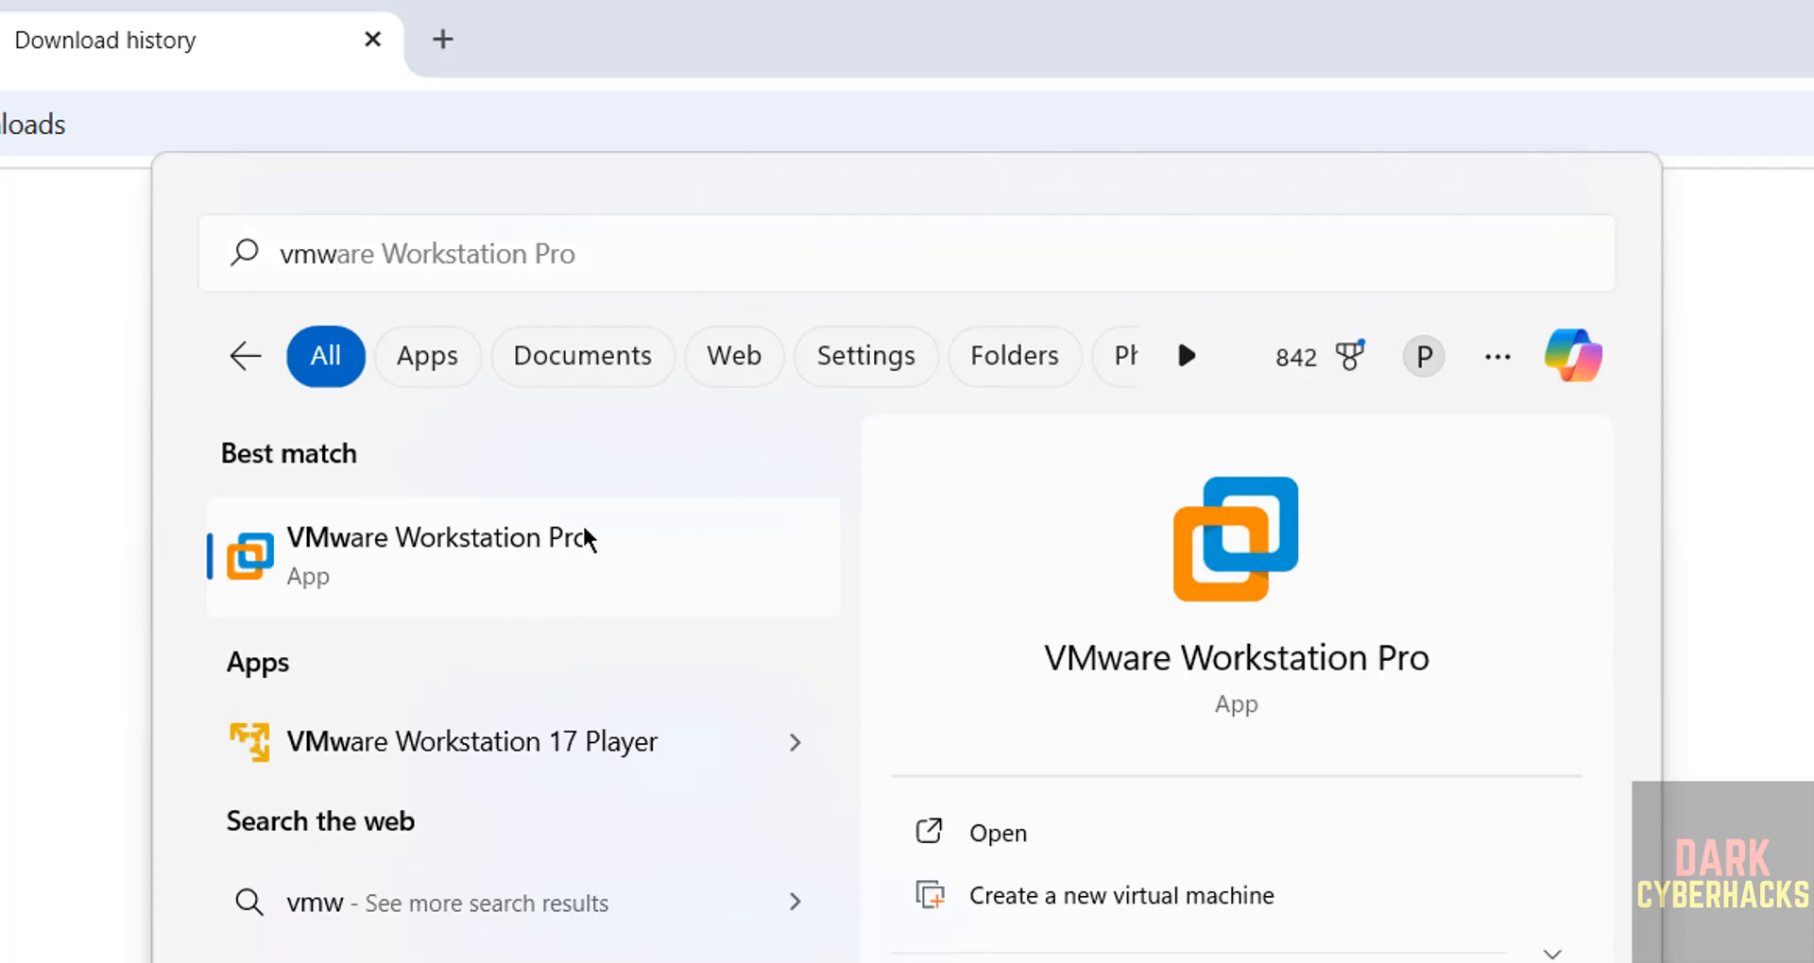
pyautogui.click(585, 536)
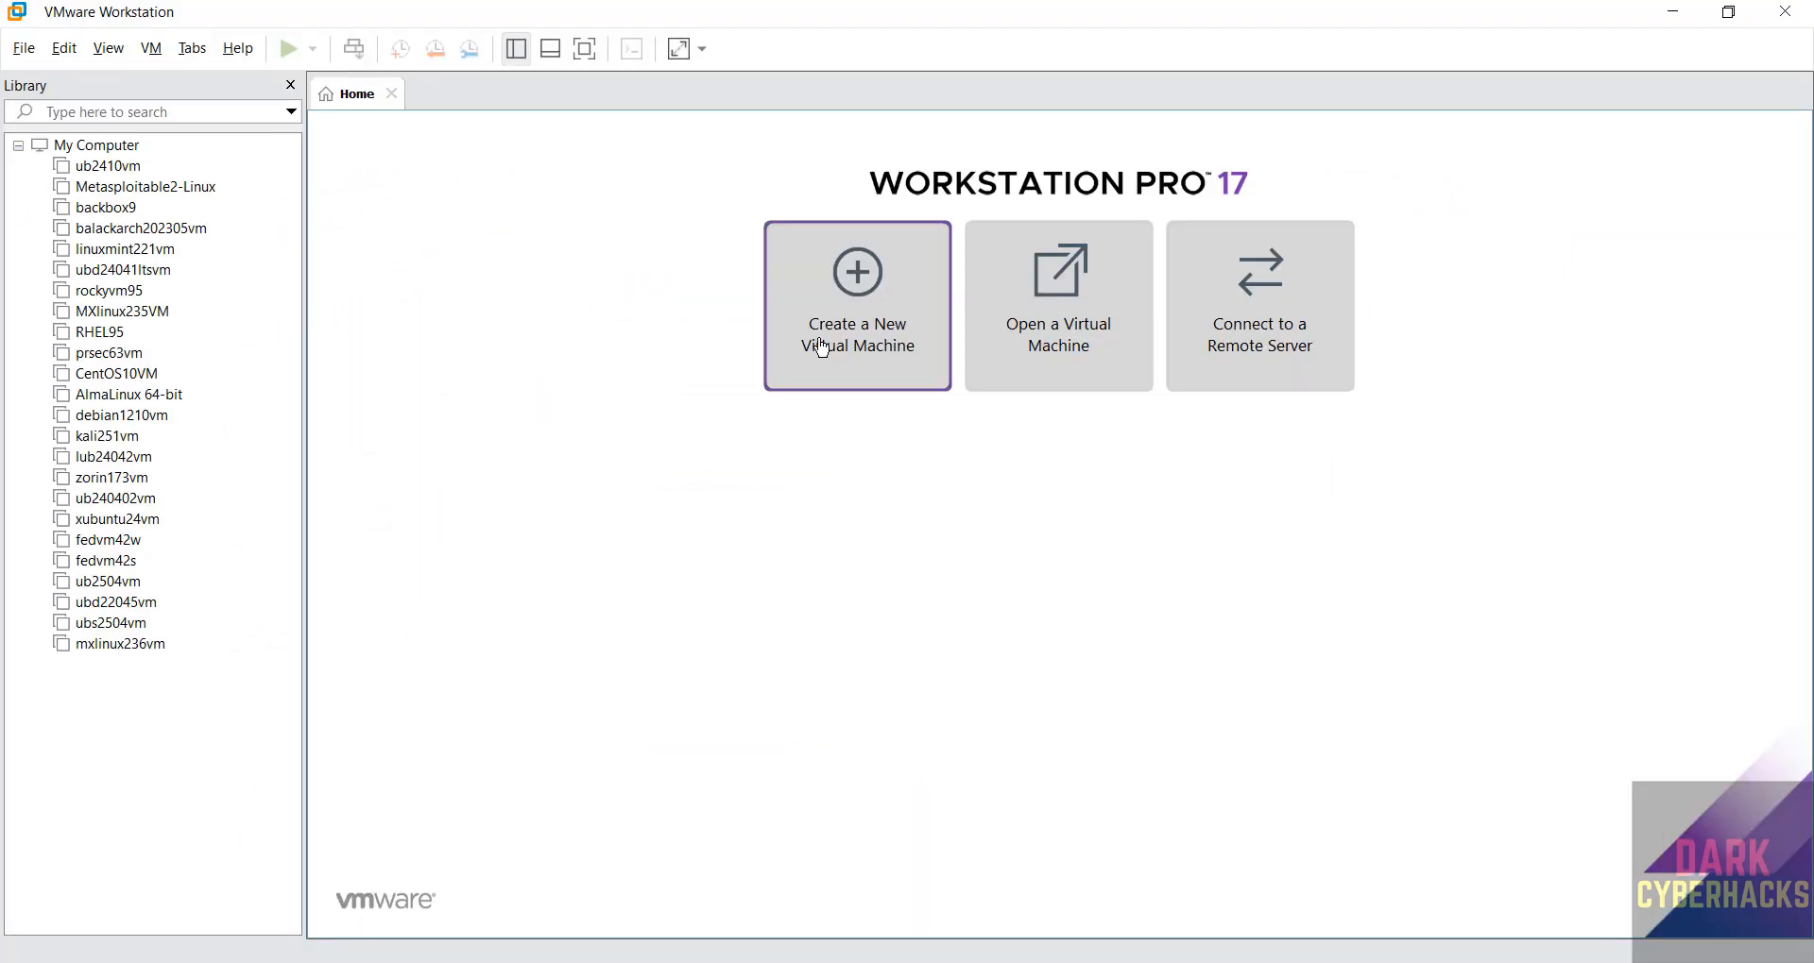
pyautogui.click(27, 50)
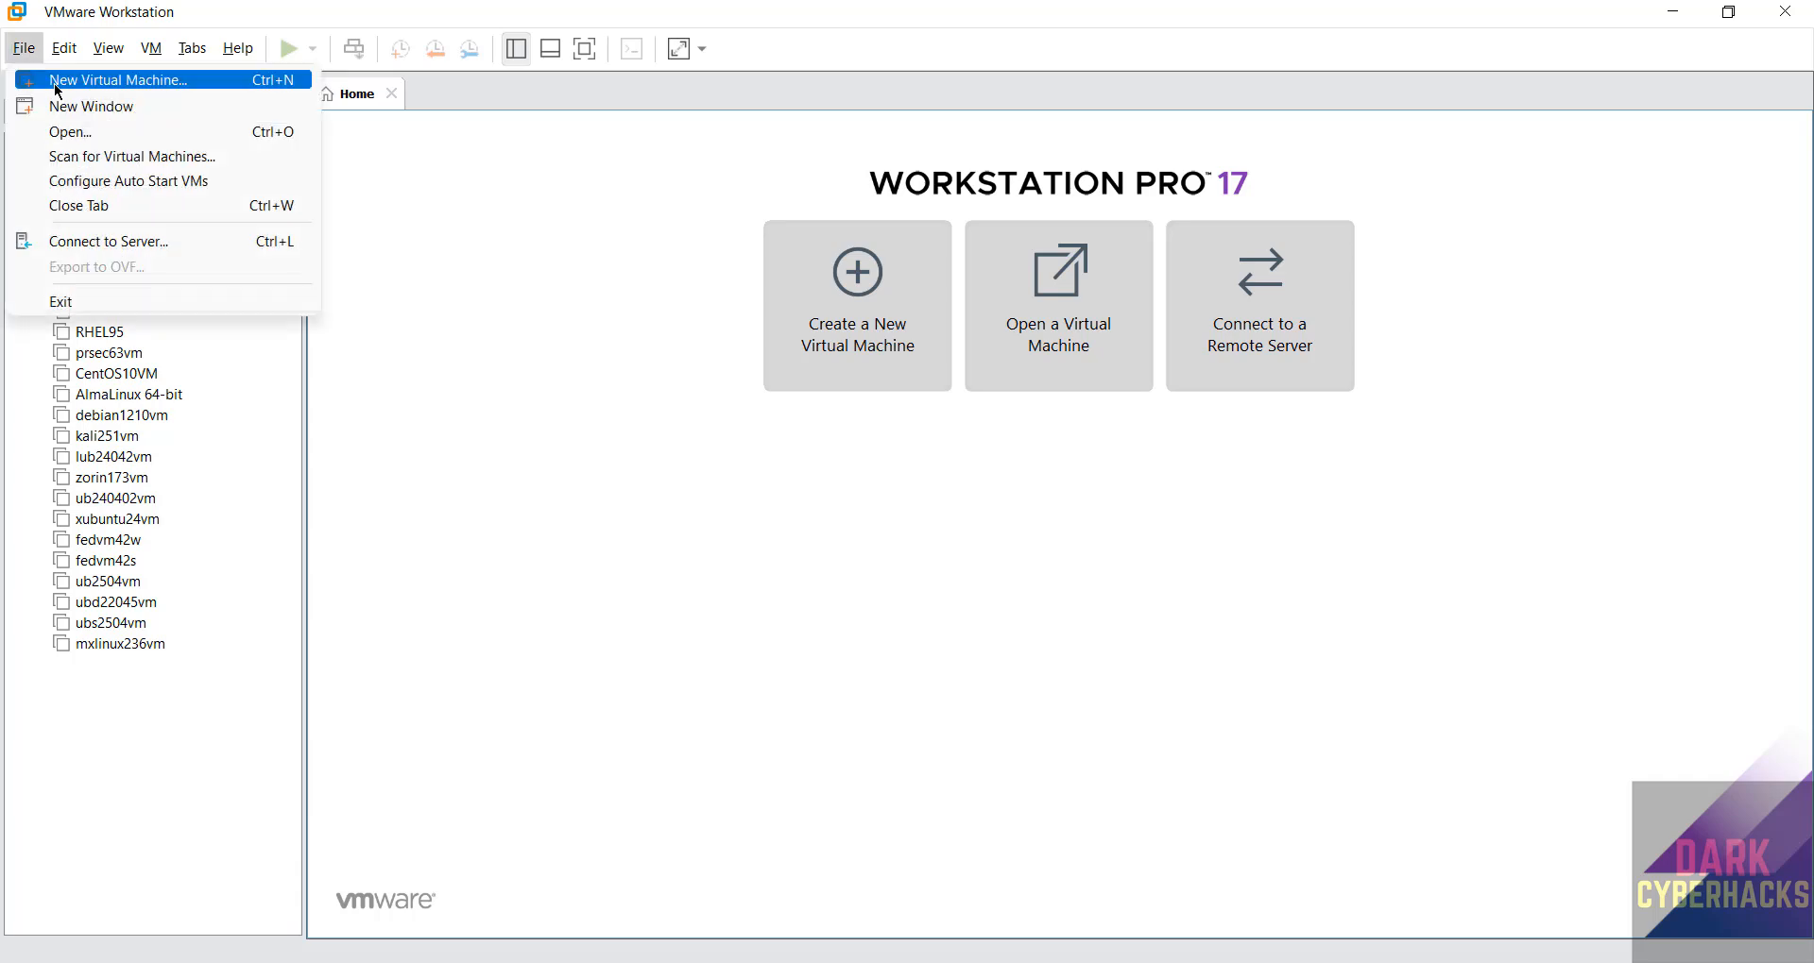
pyautogui.click(55, 84)
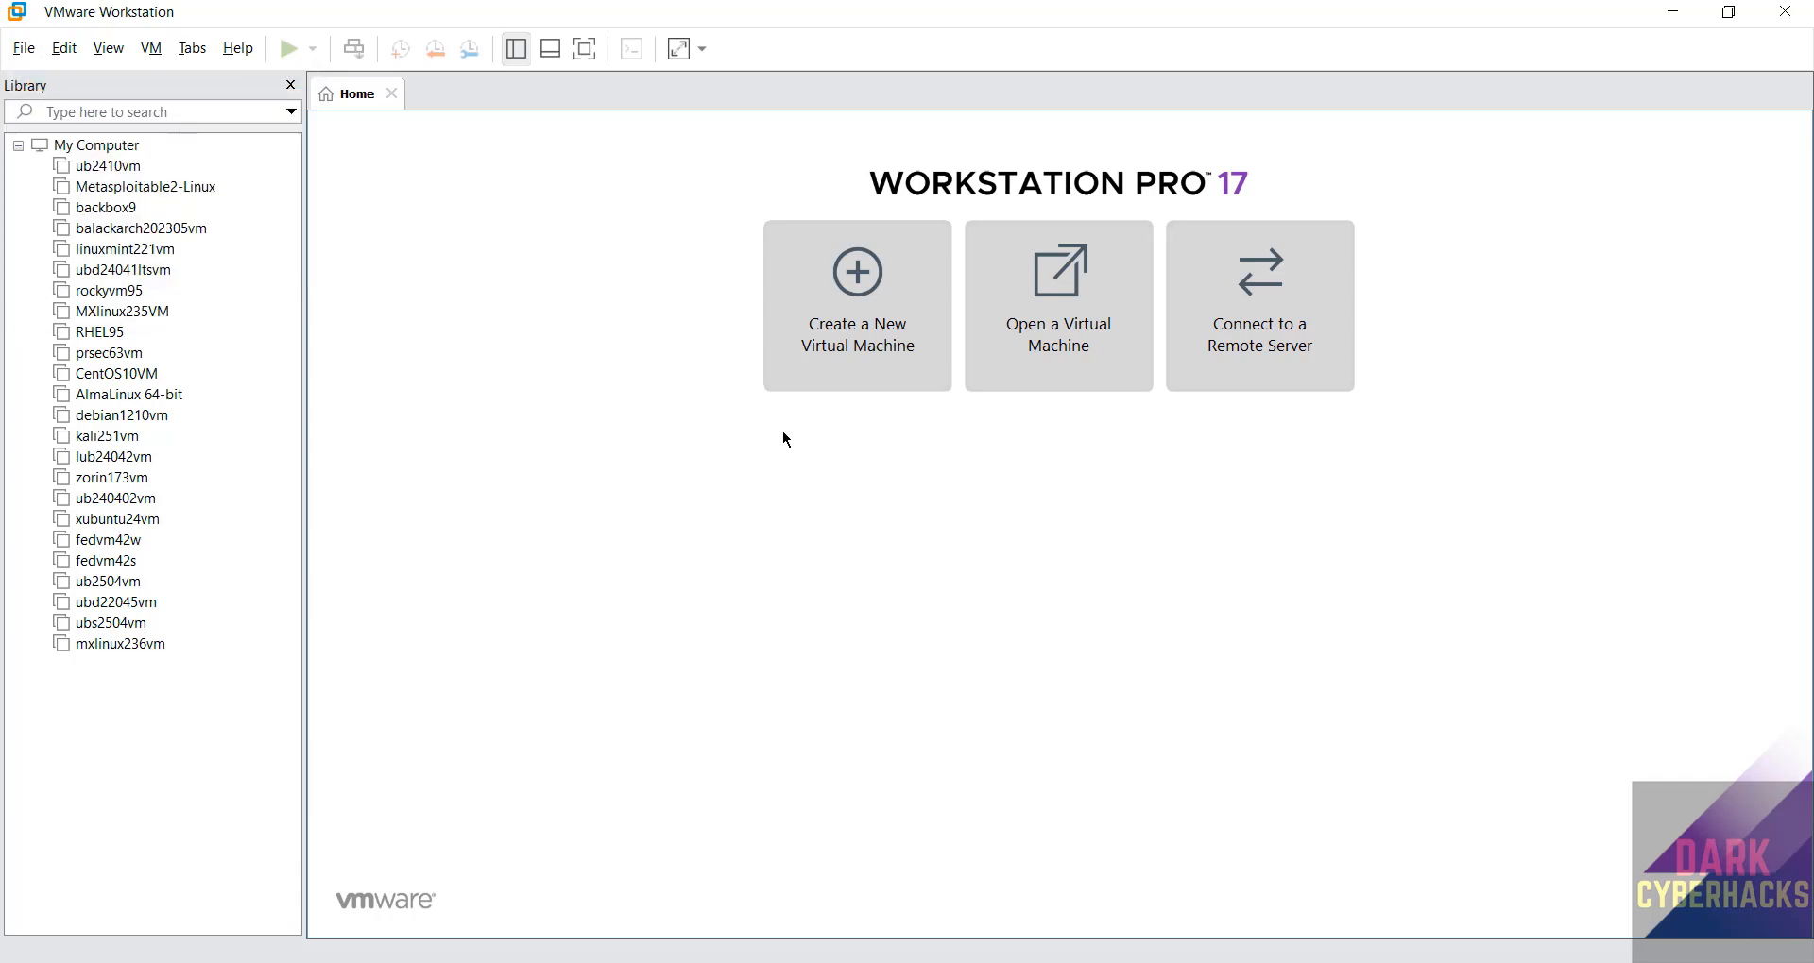
pyautogui.click(1020, 709)
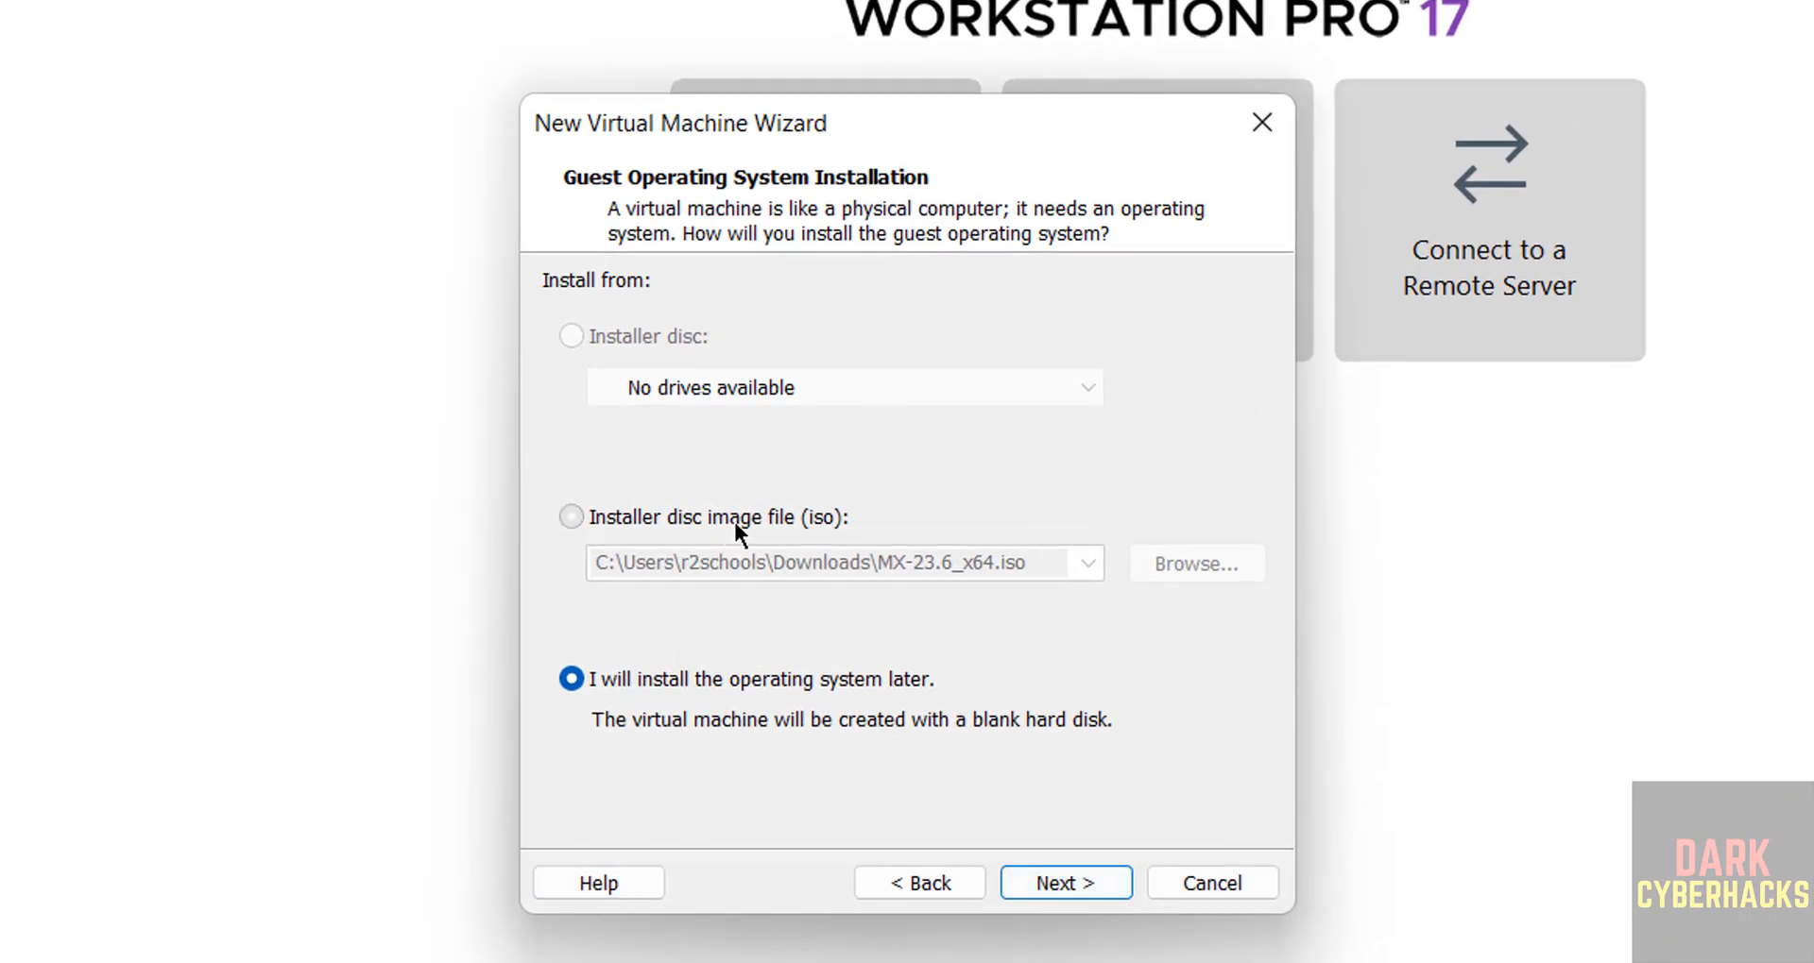
# Set kali-linux-2025.1c-installer-amd64.iso from the Downloads folder as the installer disc image.
pyautogui.click(733, 518)
pyautogui.click(1192, 563)
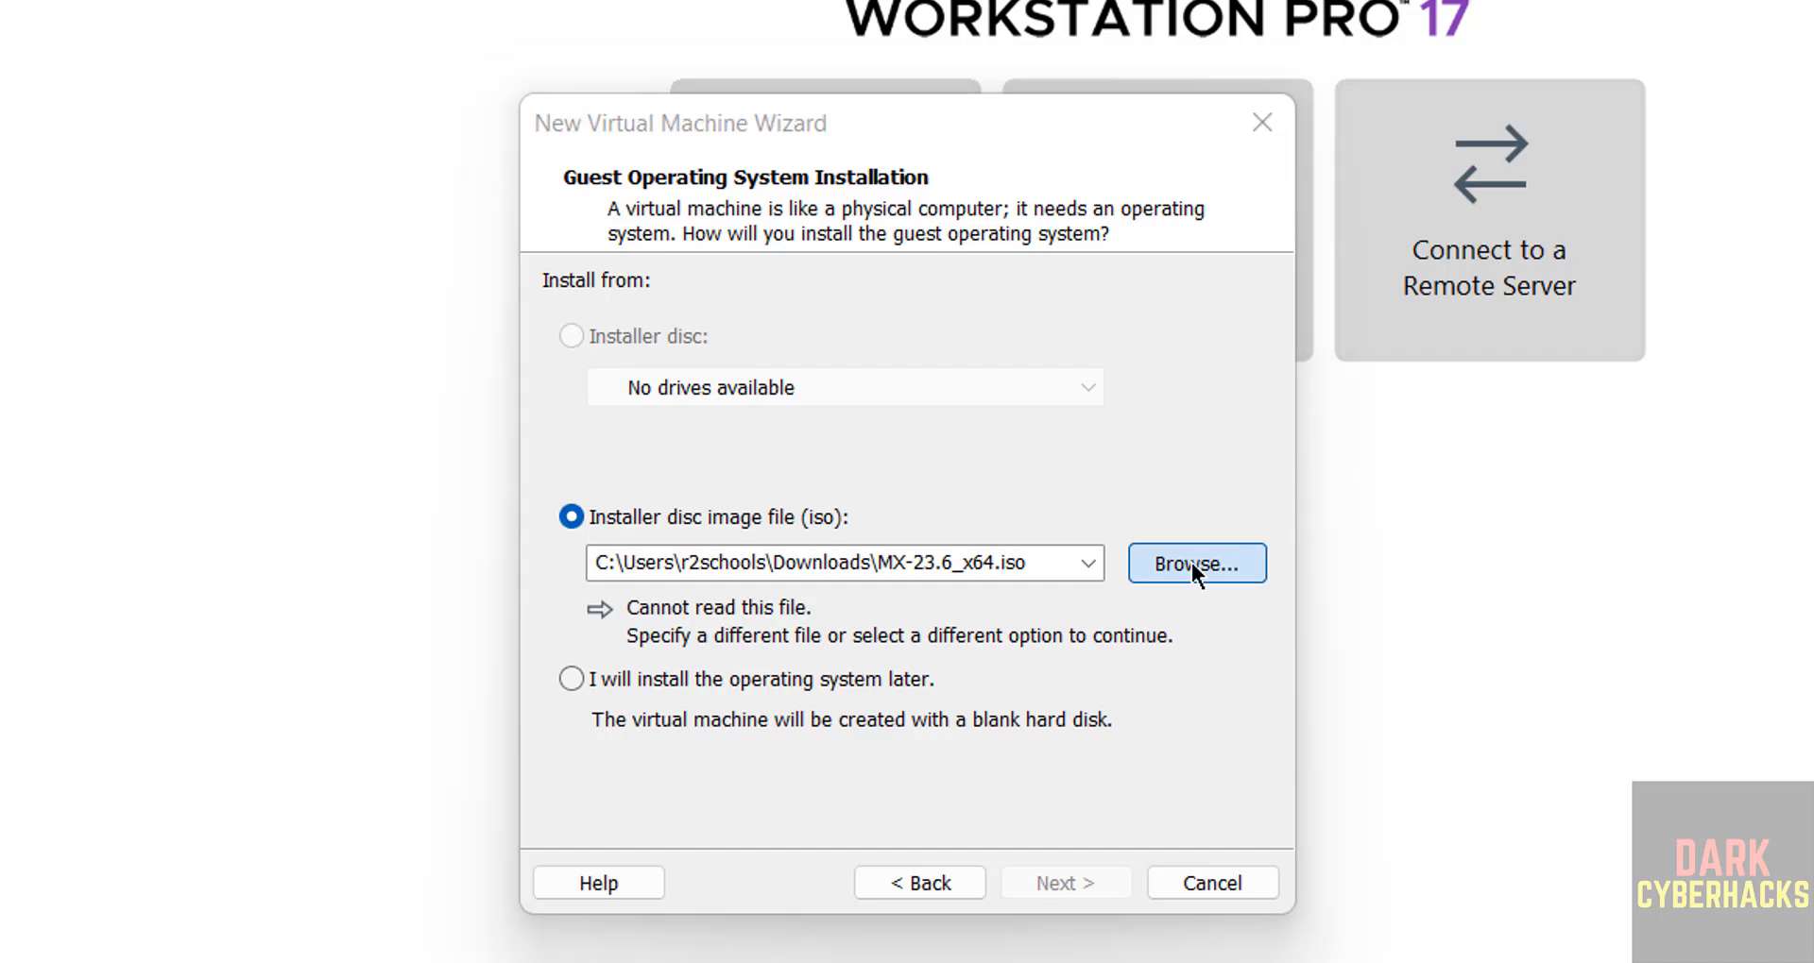
pyautogui.click(983, 528)
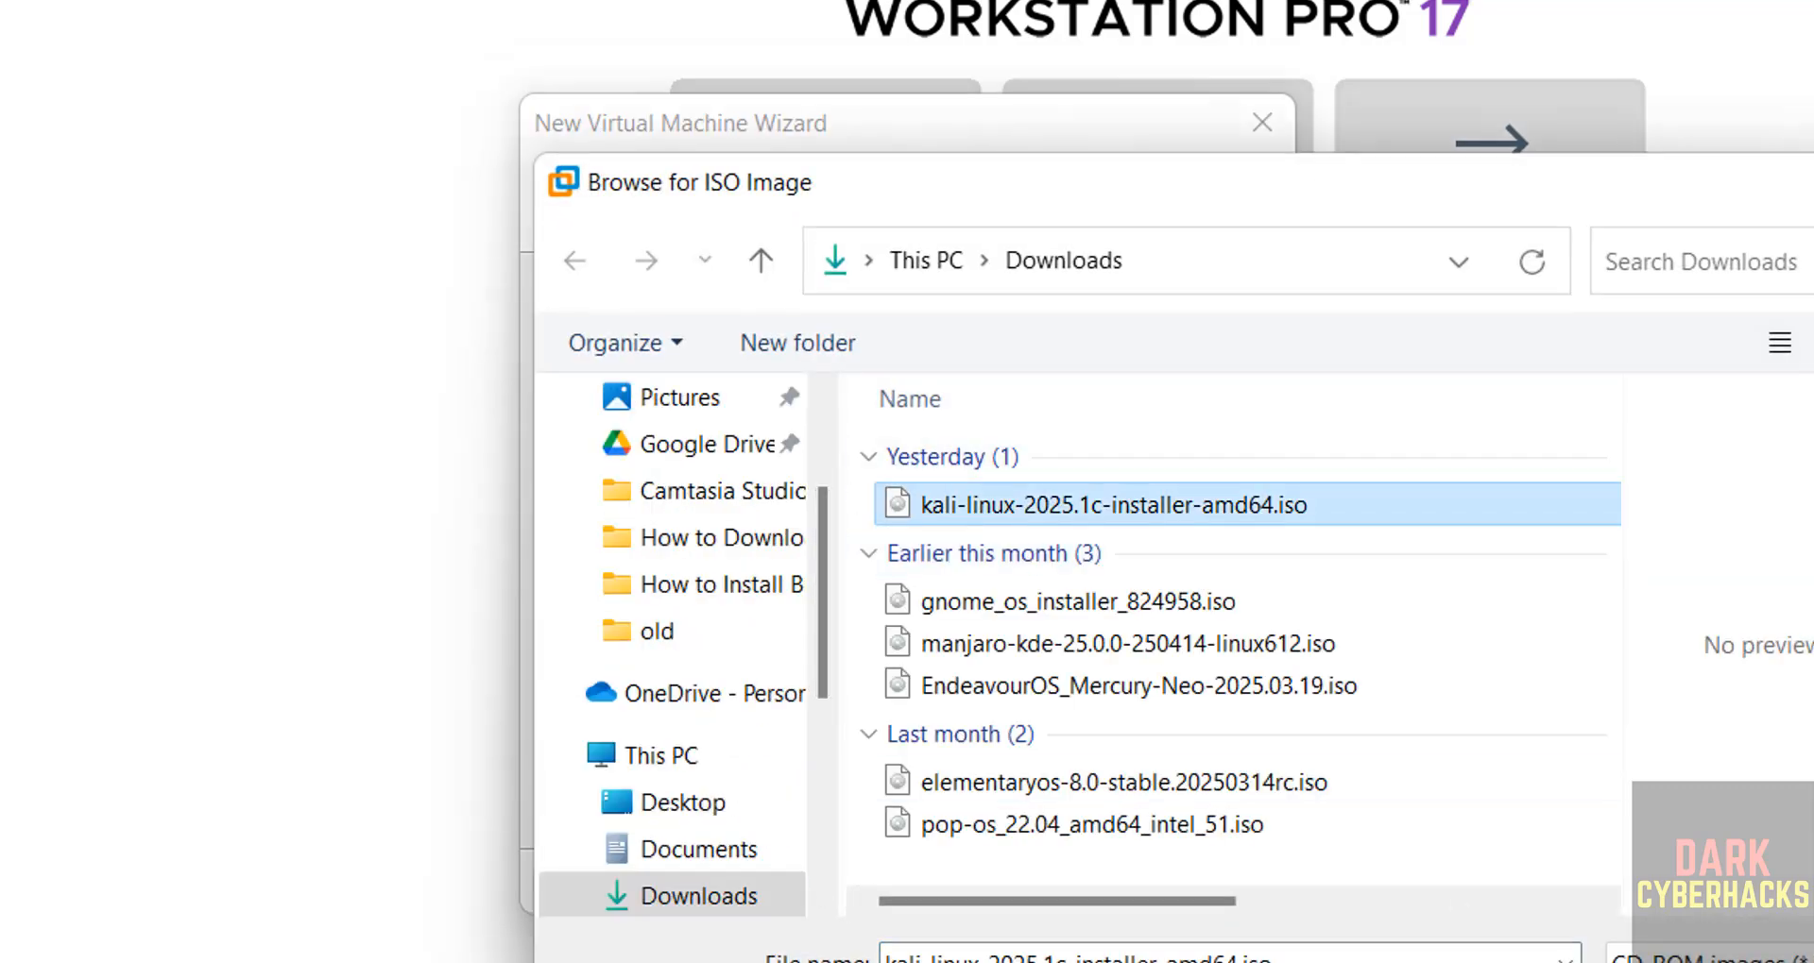
pyautogui.doubleClick(983, 510)
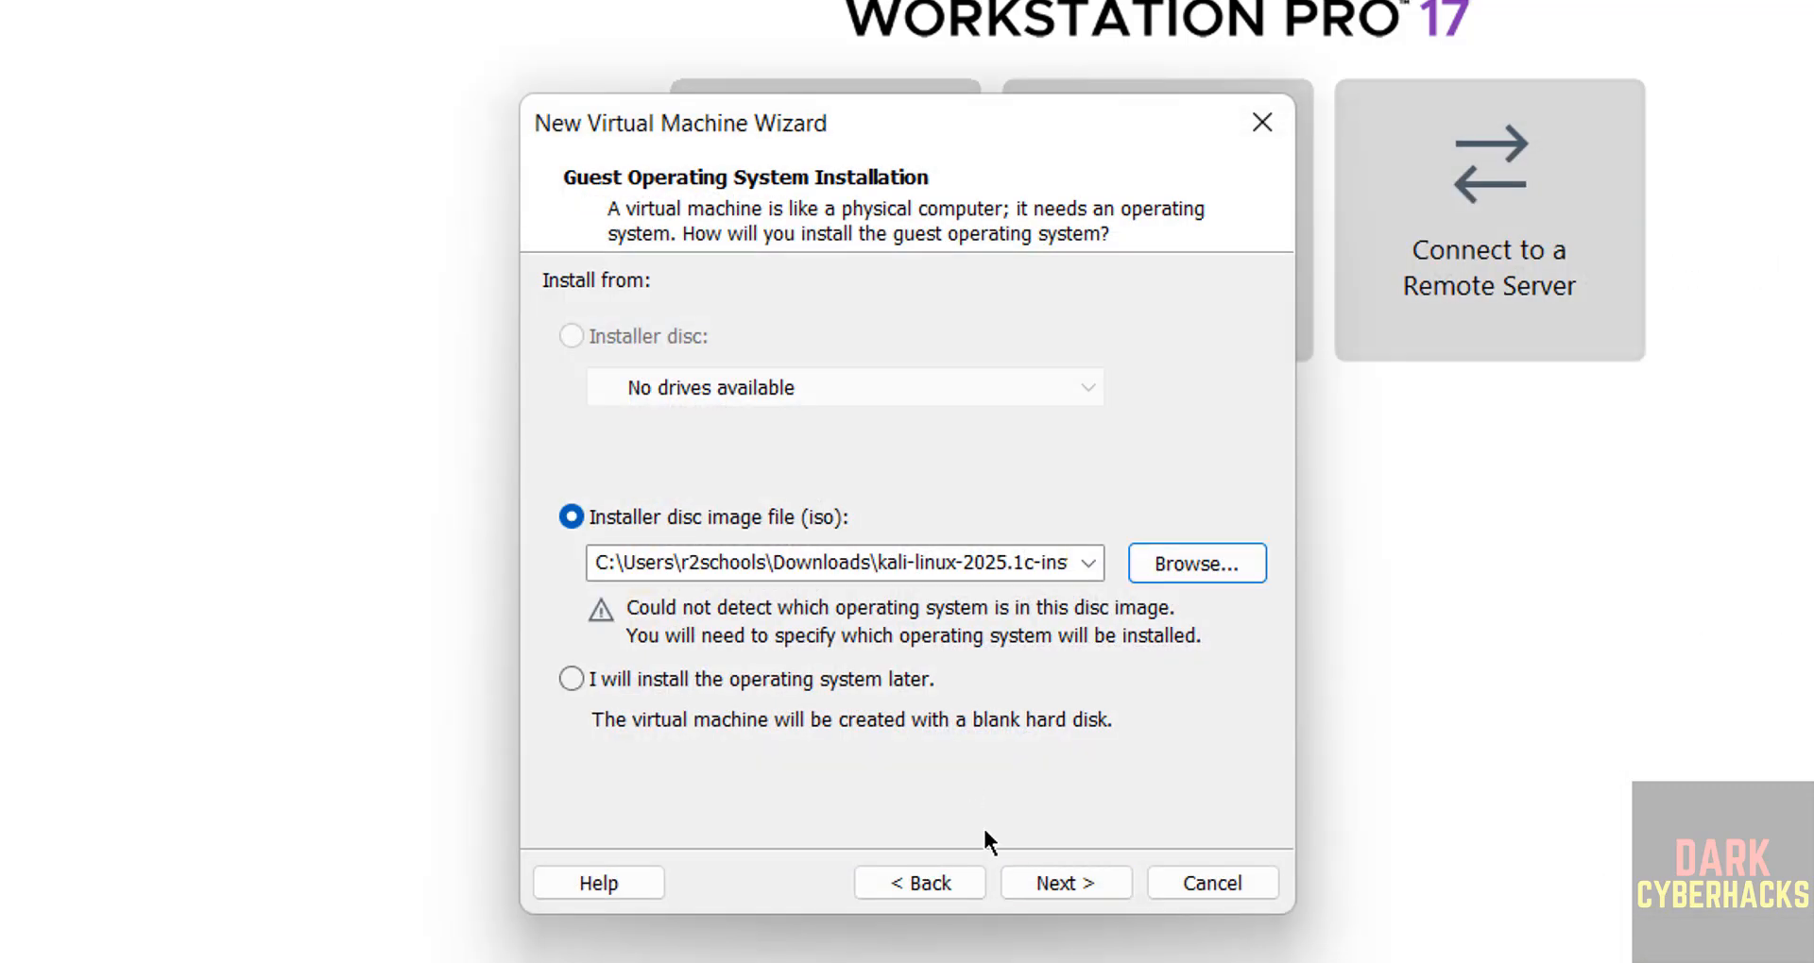
pyautogui.click(1041, 882)
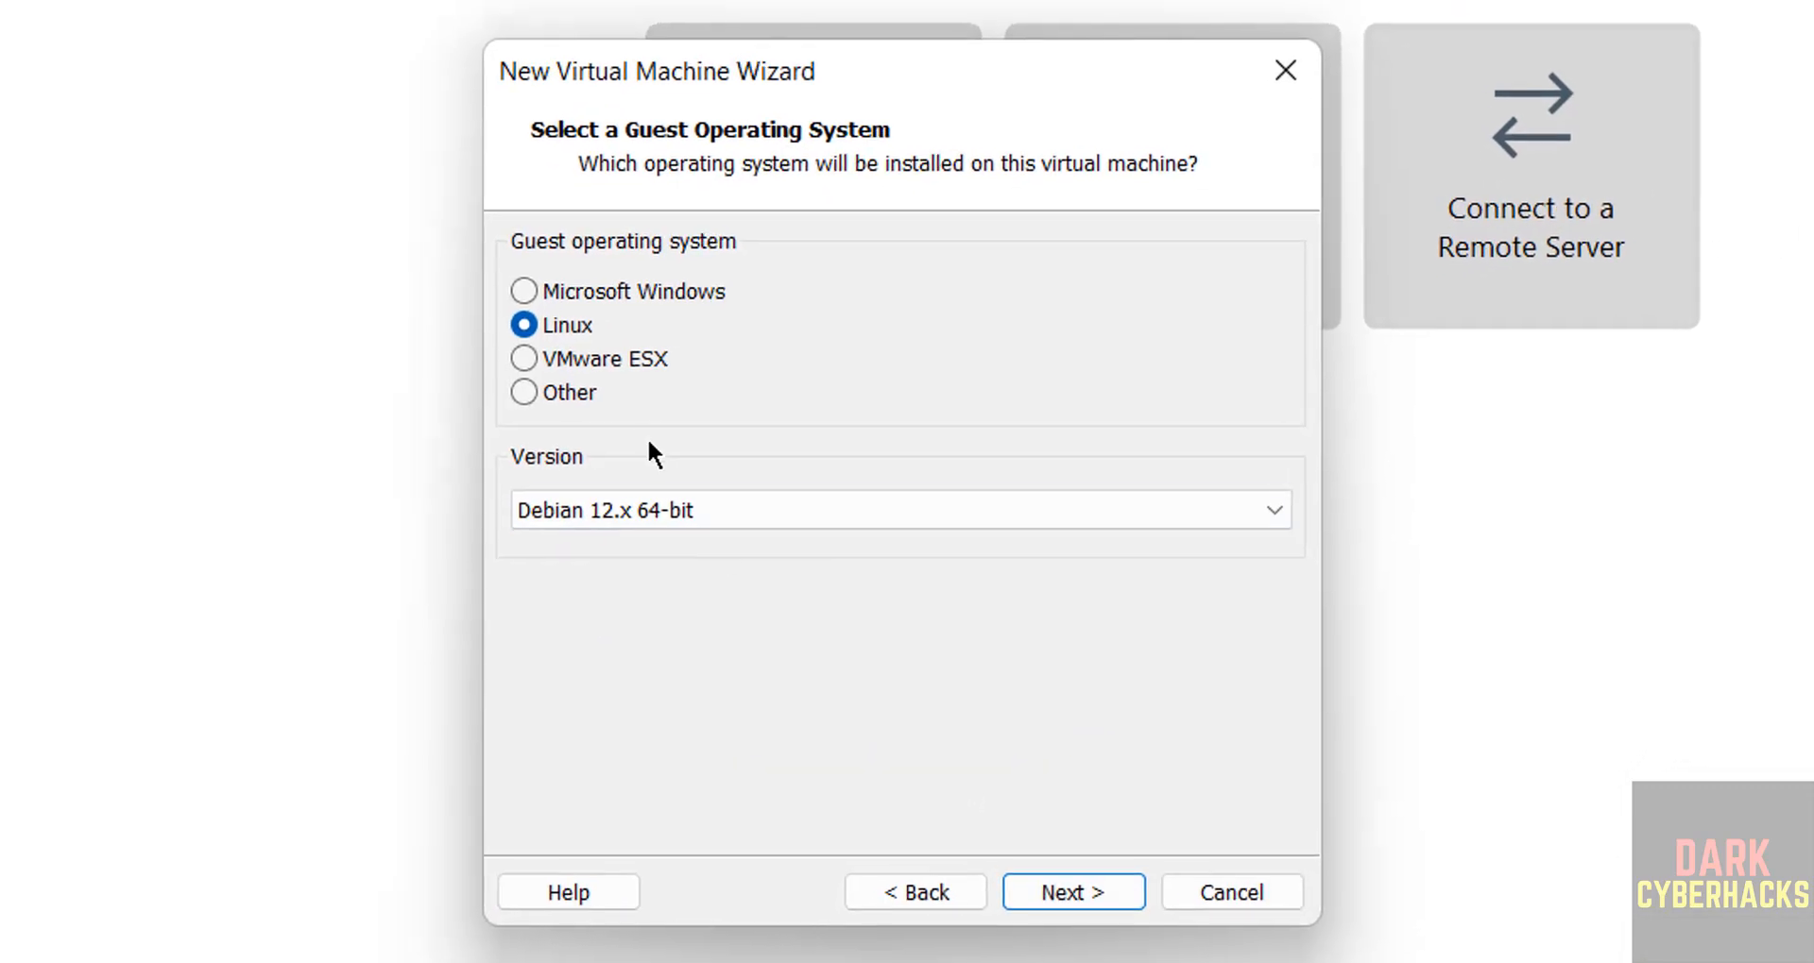
# Accept Linux as the guest operating system with version Debian 12.x 64-bit.
pyautogui.click(614, 510)
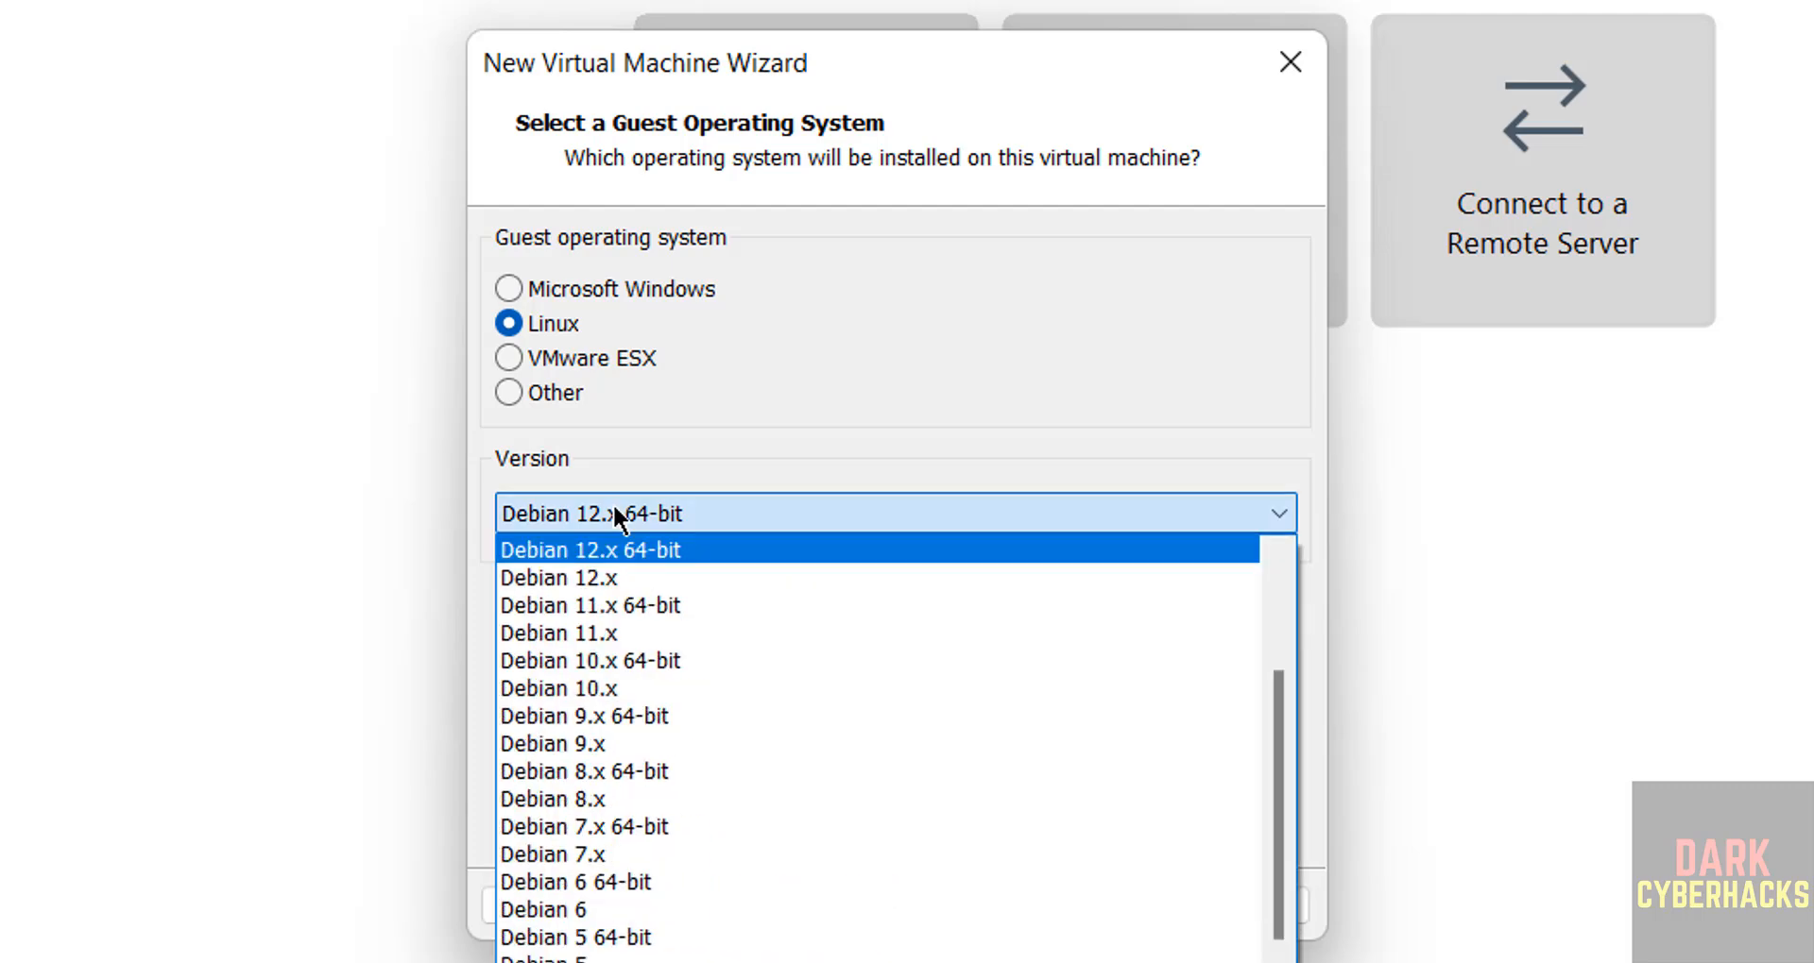
pyautogui.click(614, 510)
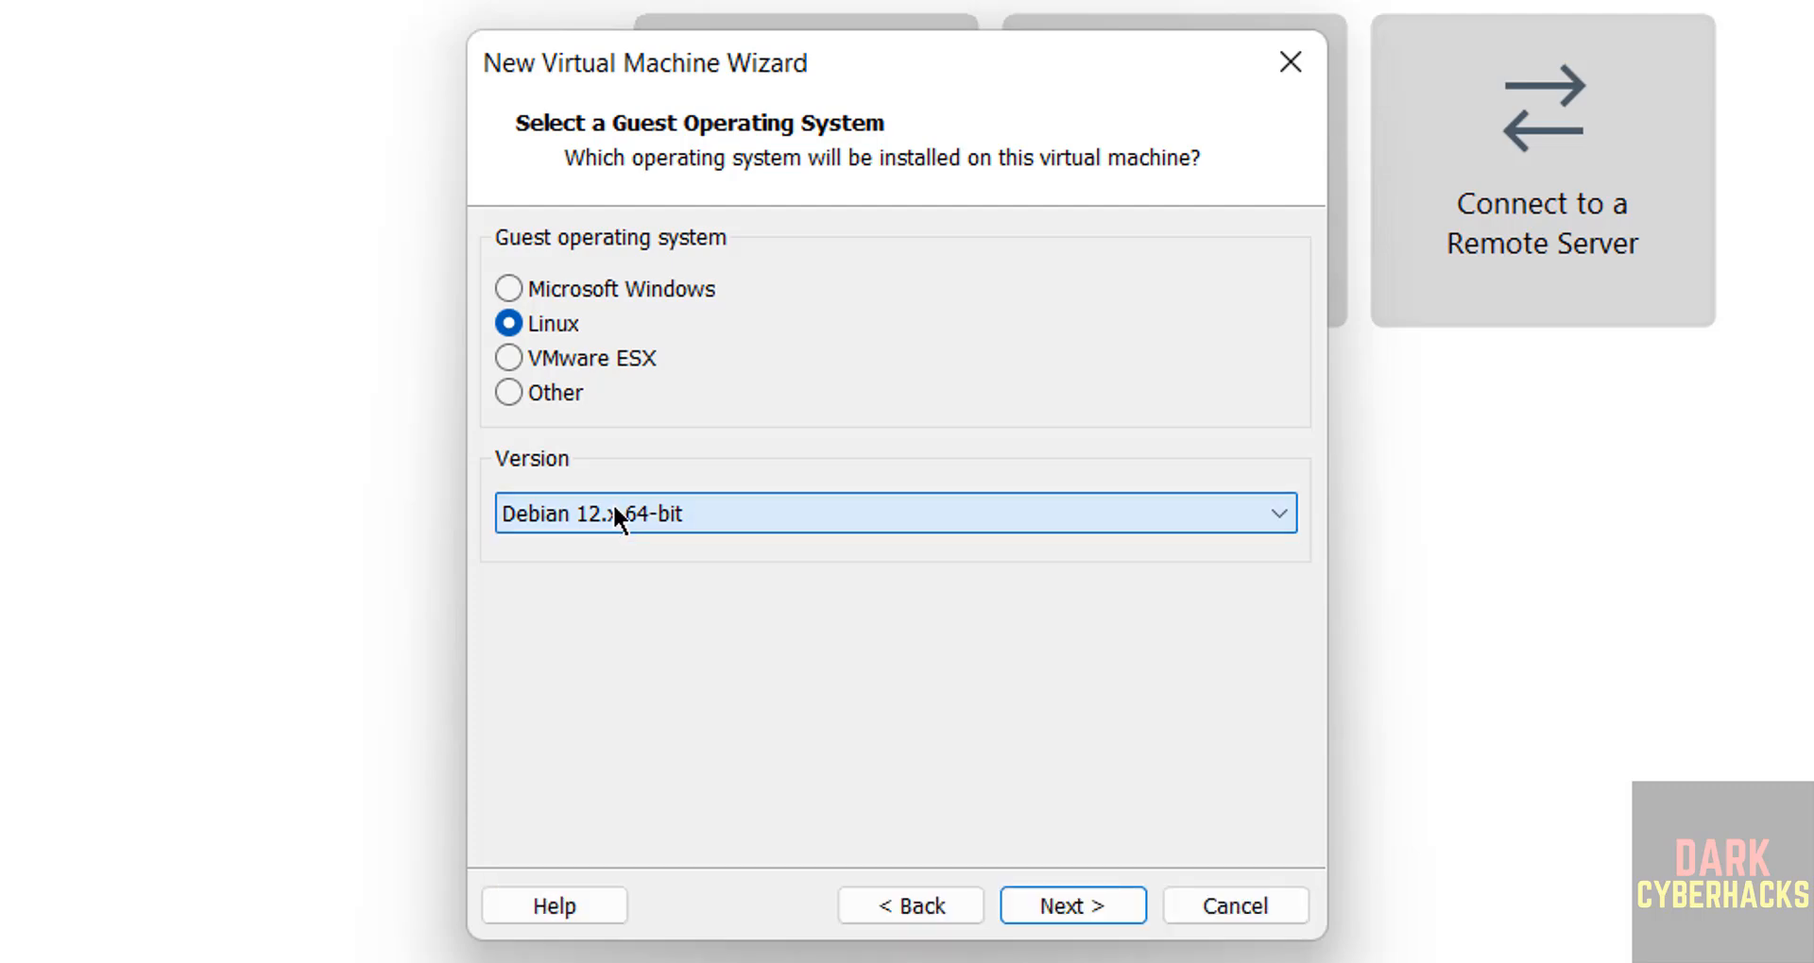
pyautogui.click(1058, 905)
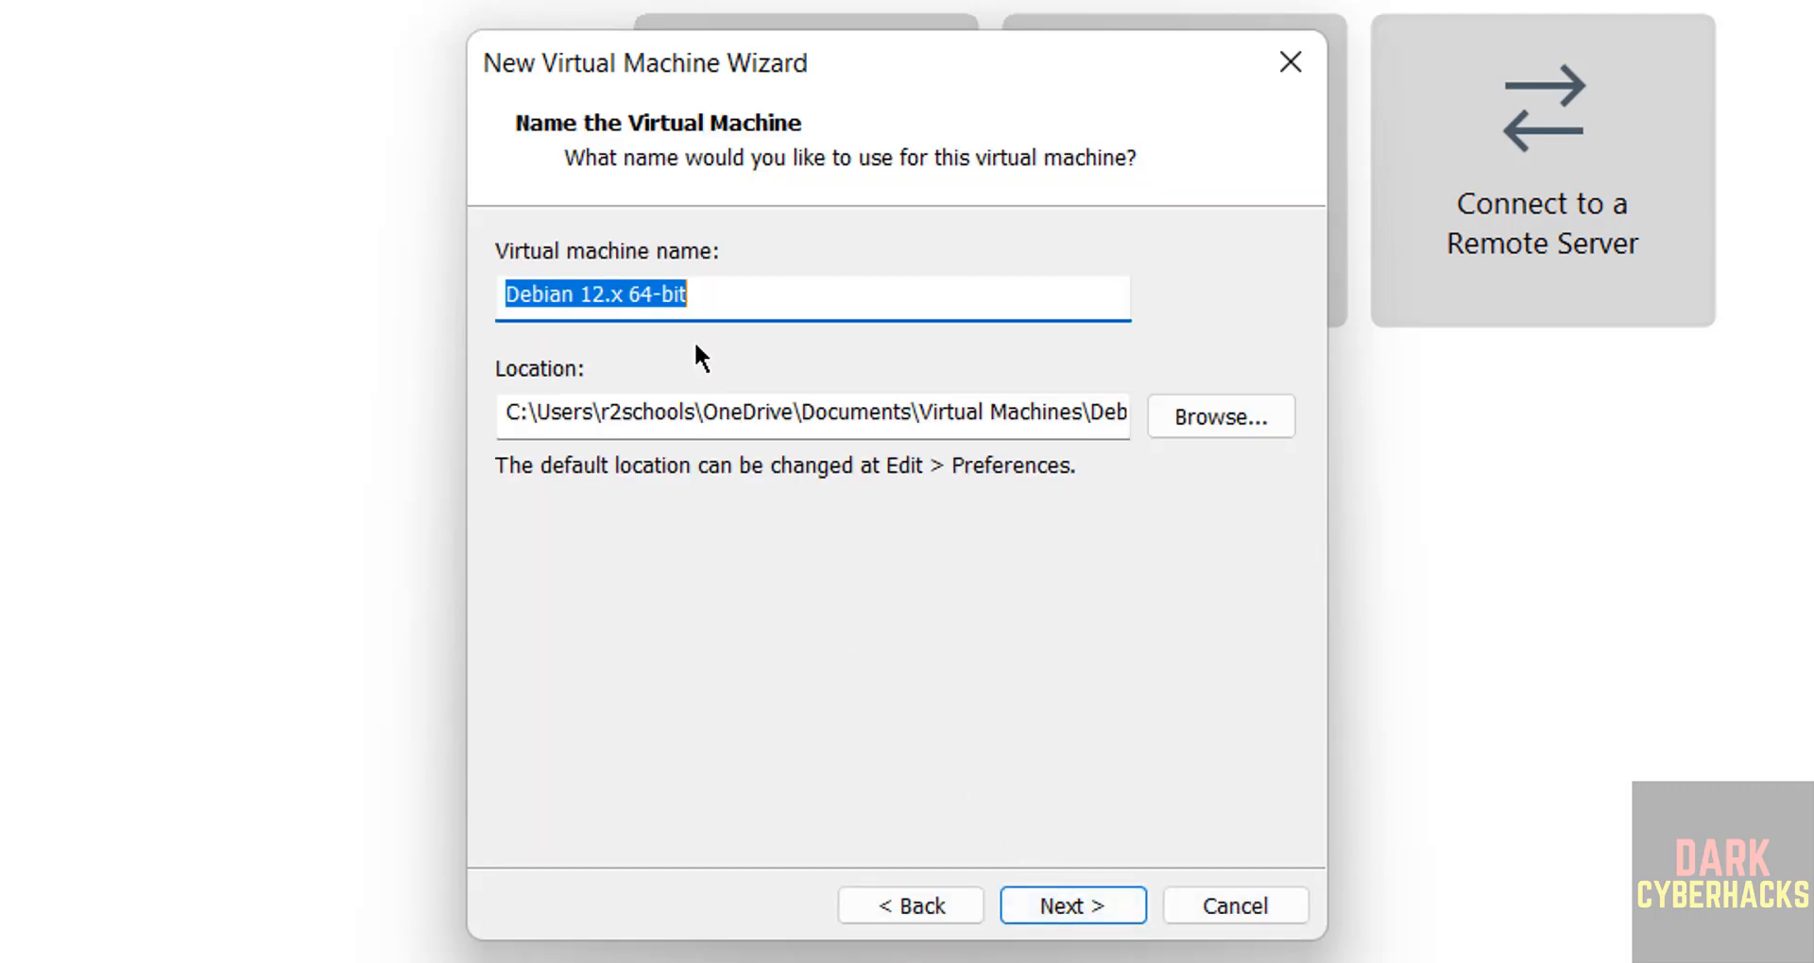
# Name the virtual machine kalivm251c.
pyautogui.write('kali')
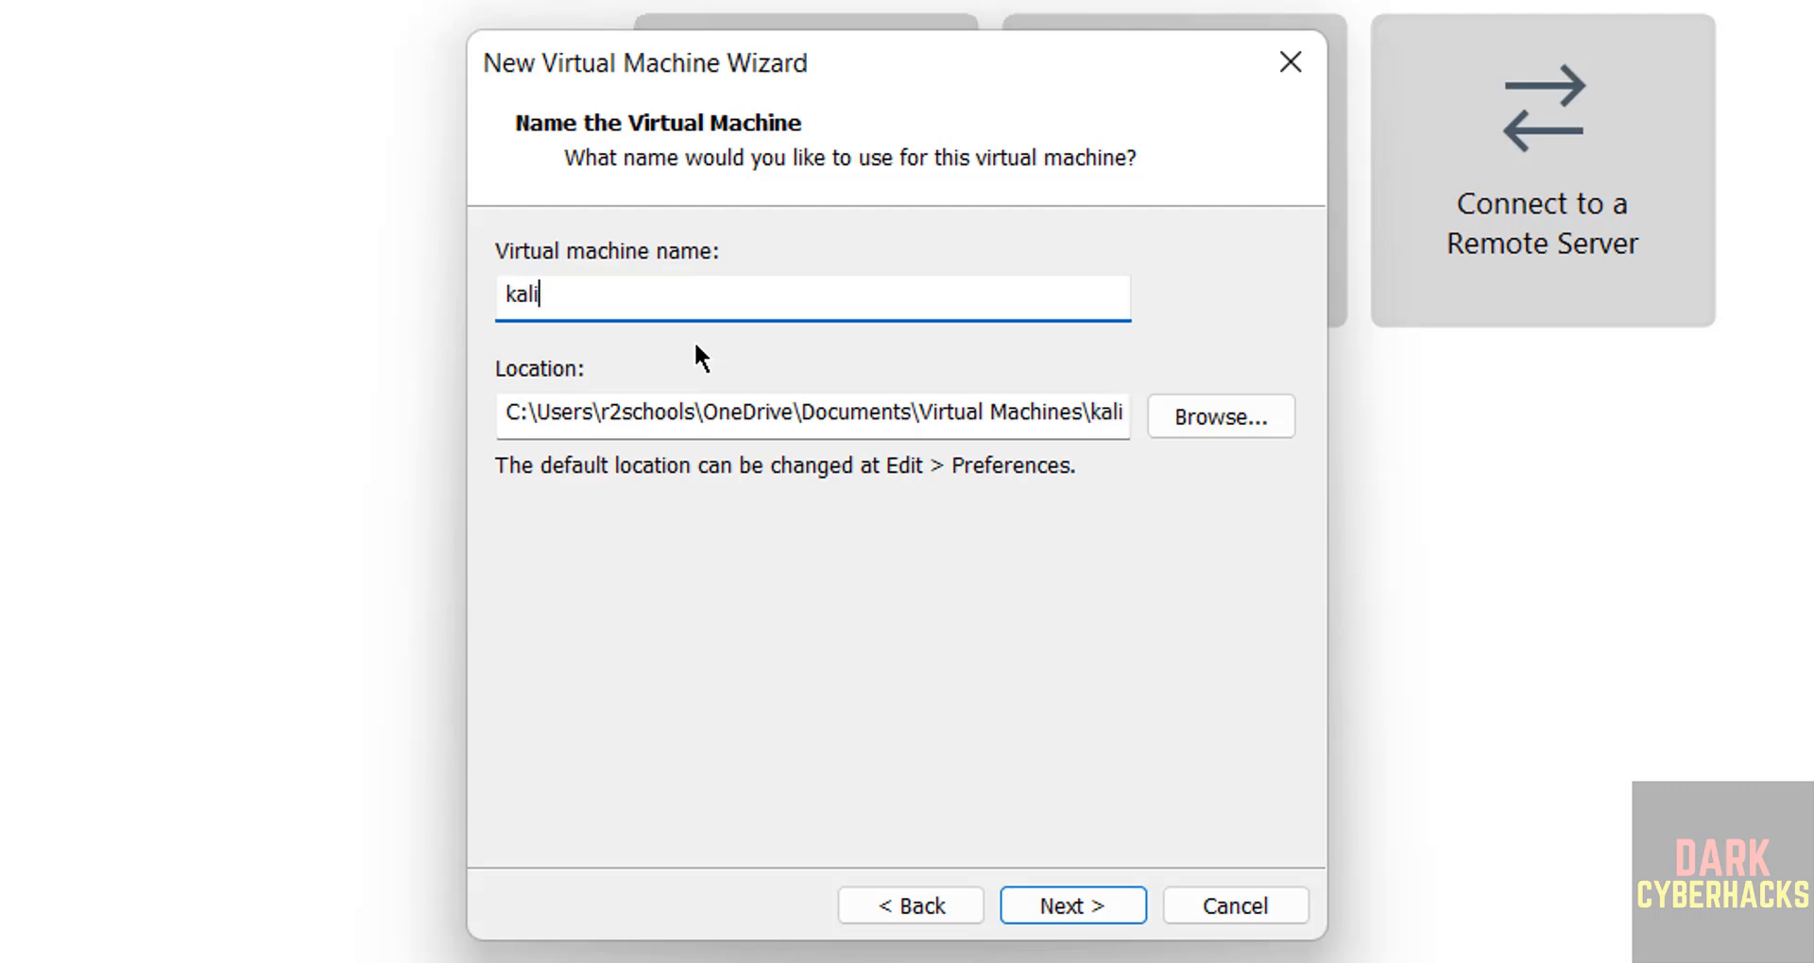
pyautogui.write('vm251c')
pyautogui.moveTo(798, 303); pyautogui.dragTo(221, 276)
# Set the virtual machine's location to a new folder named kalivm251c inside the VMS folder on drive E.
pyautogui.click(1212, 421)
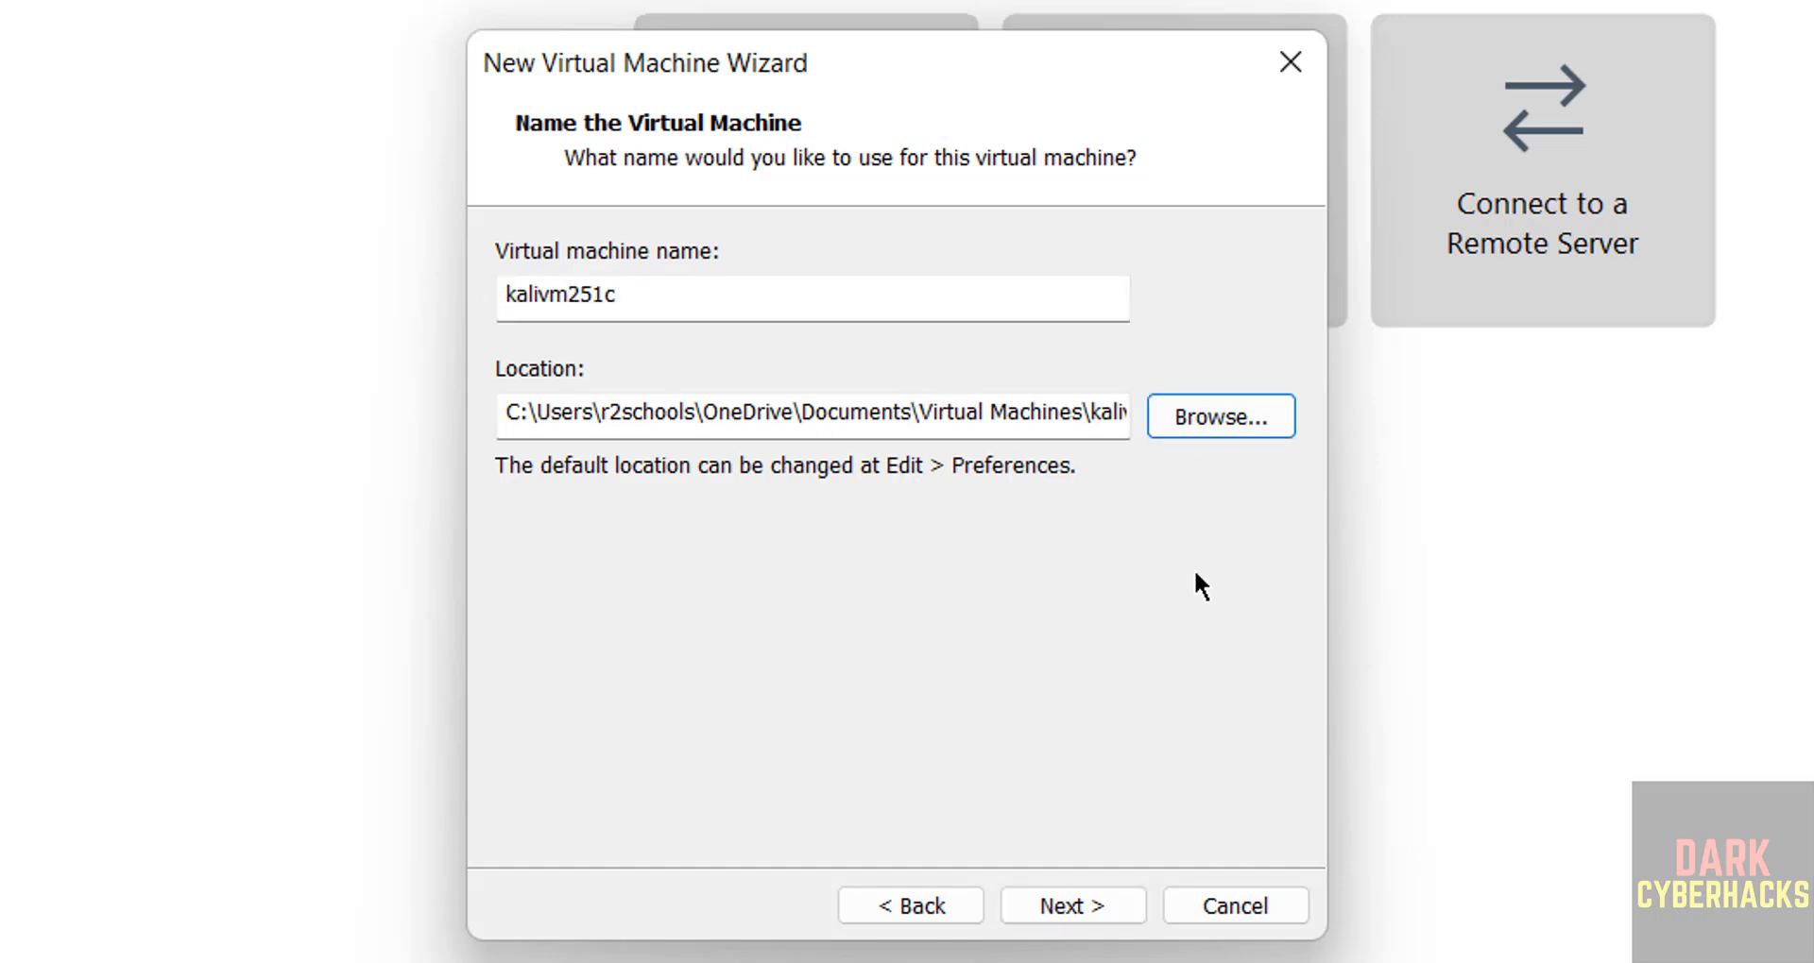
pyautogui.click(1209, 417)
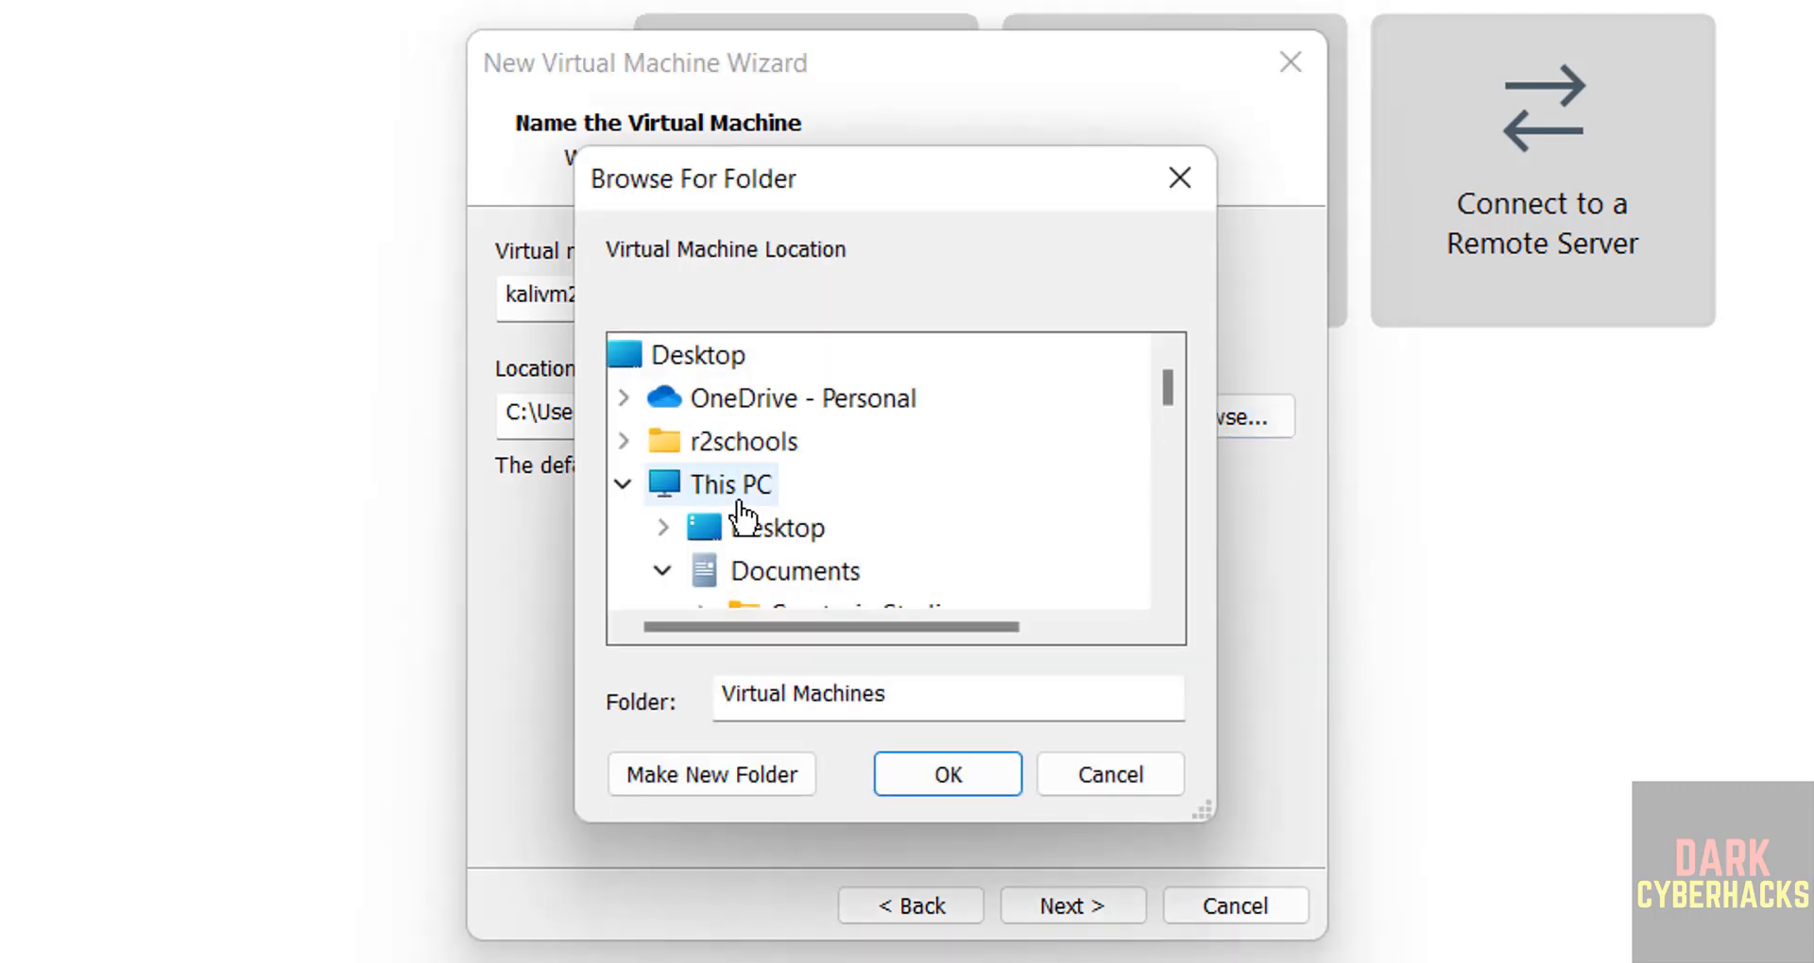
pyautogui.click(657, 561)
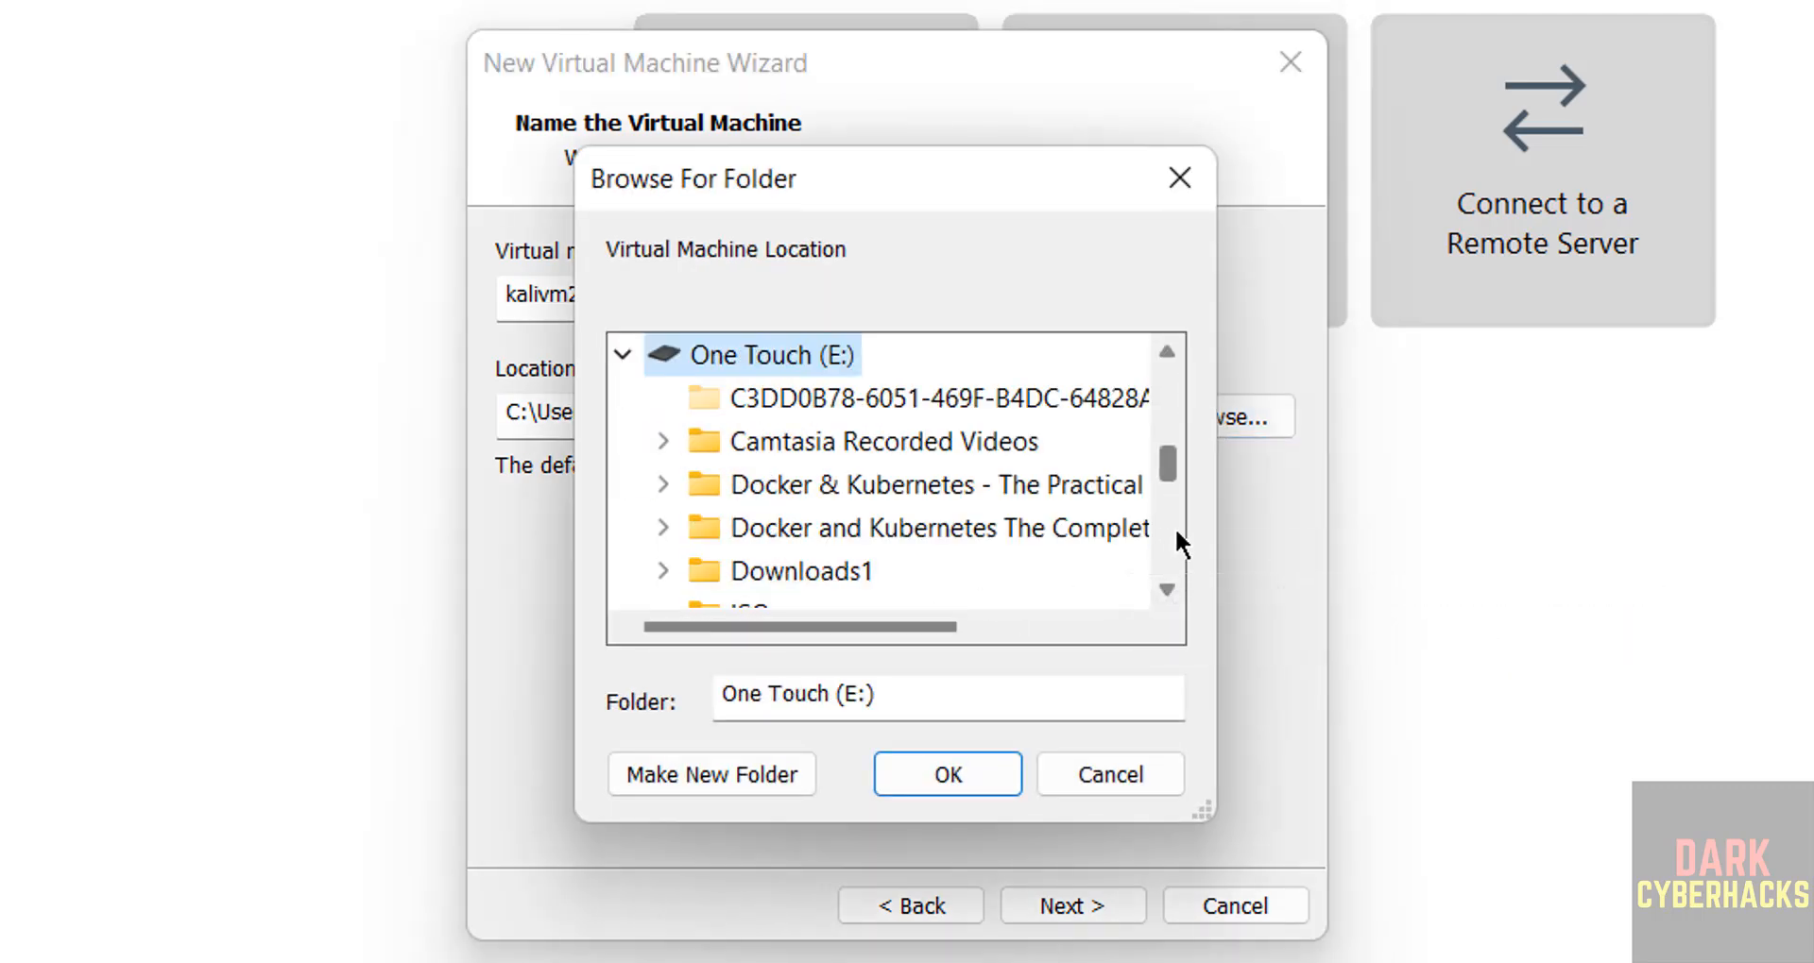
pyautogui.scroll(-2, 1177, 533)
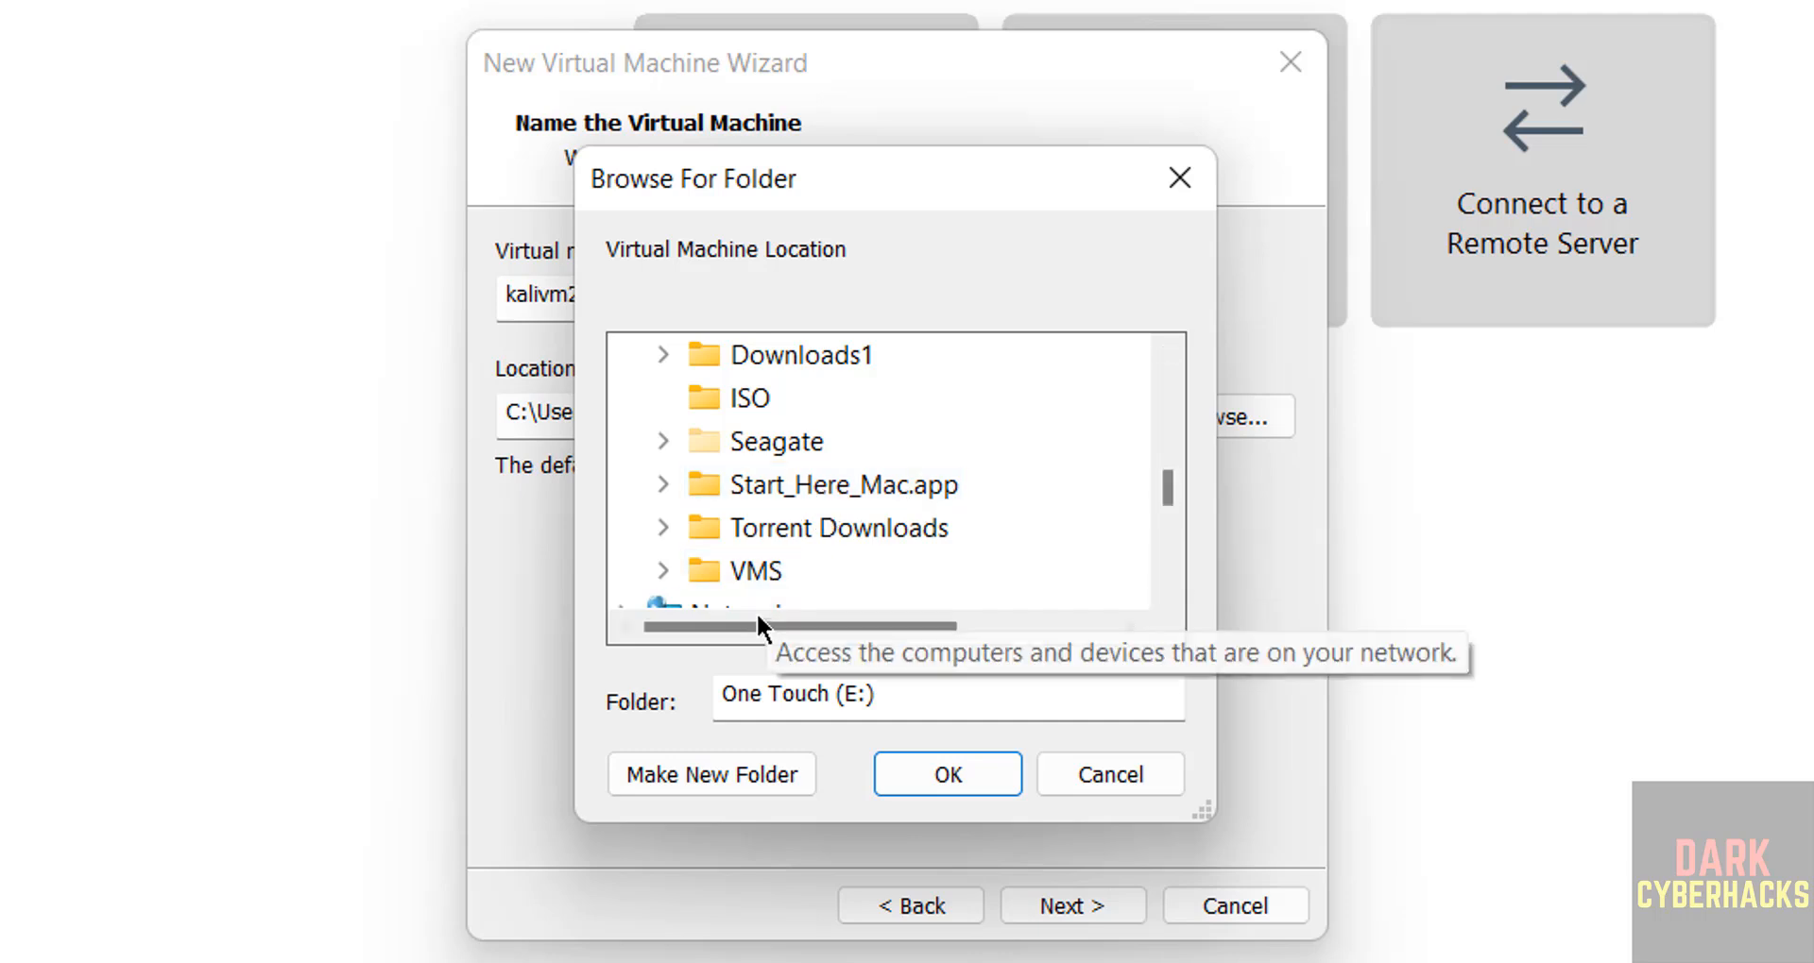
pyautogui.click(756, 578)
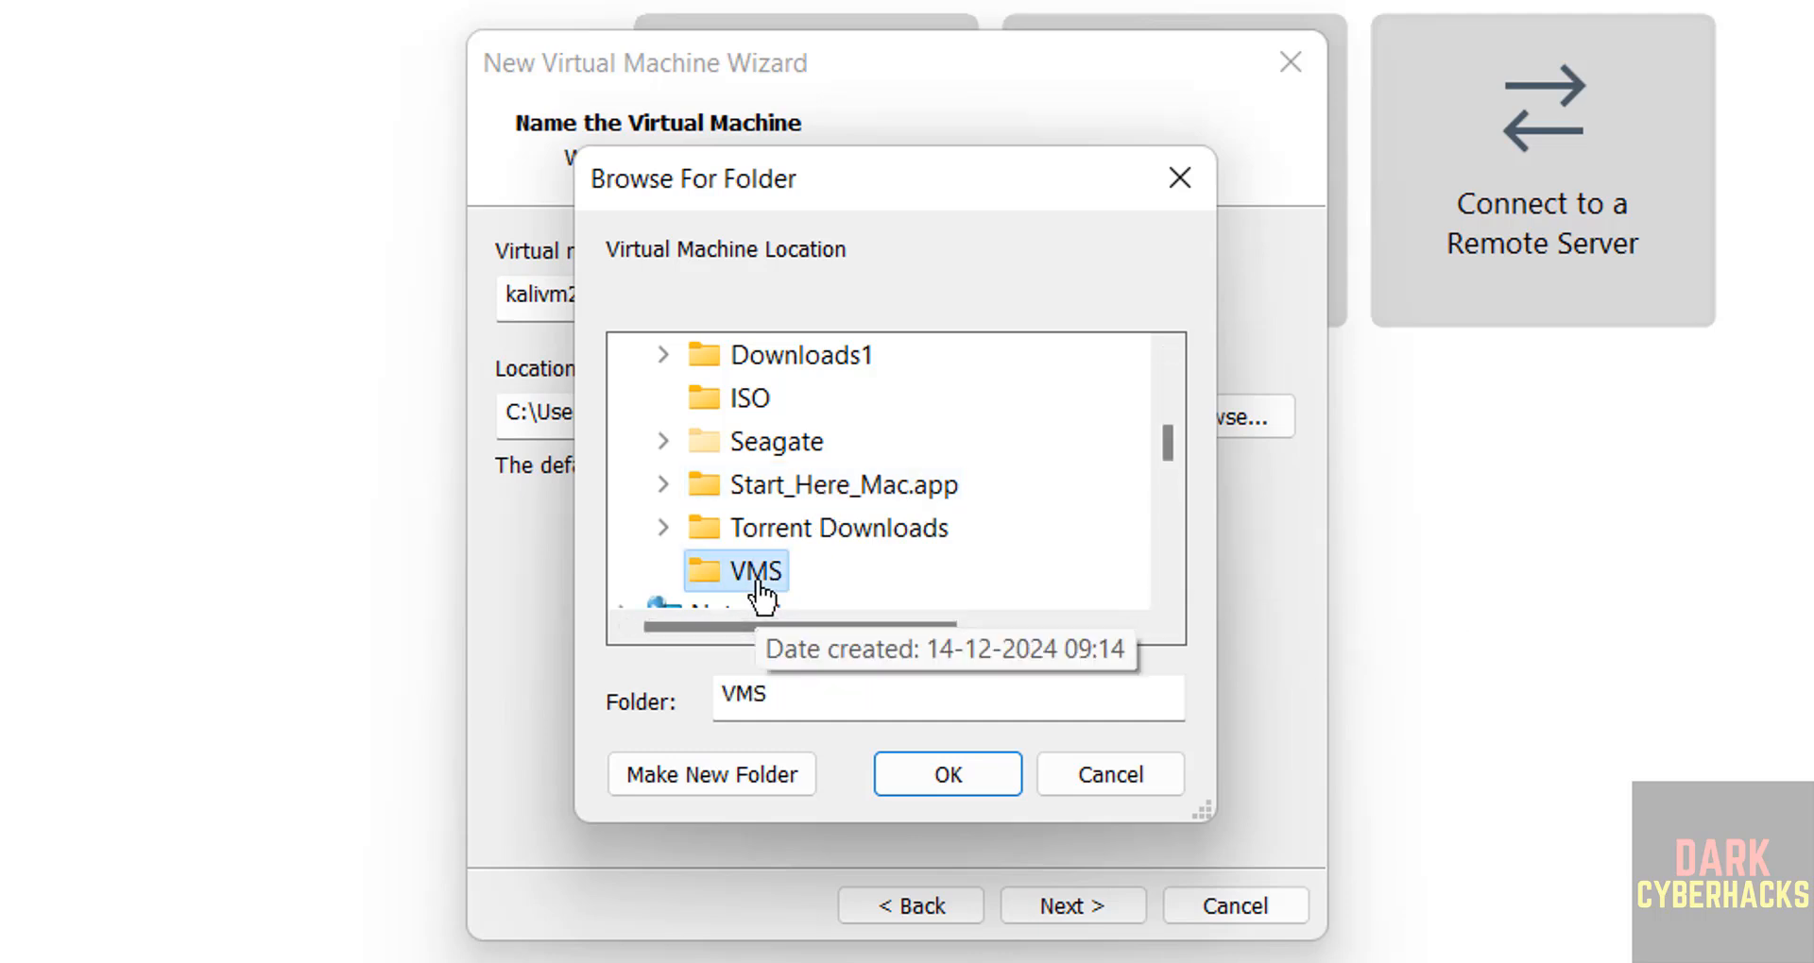
pyautogui.click(737, 762)
pyautogui.write('kalivm251c')
pyautogui.press('Escape')
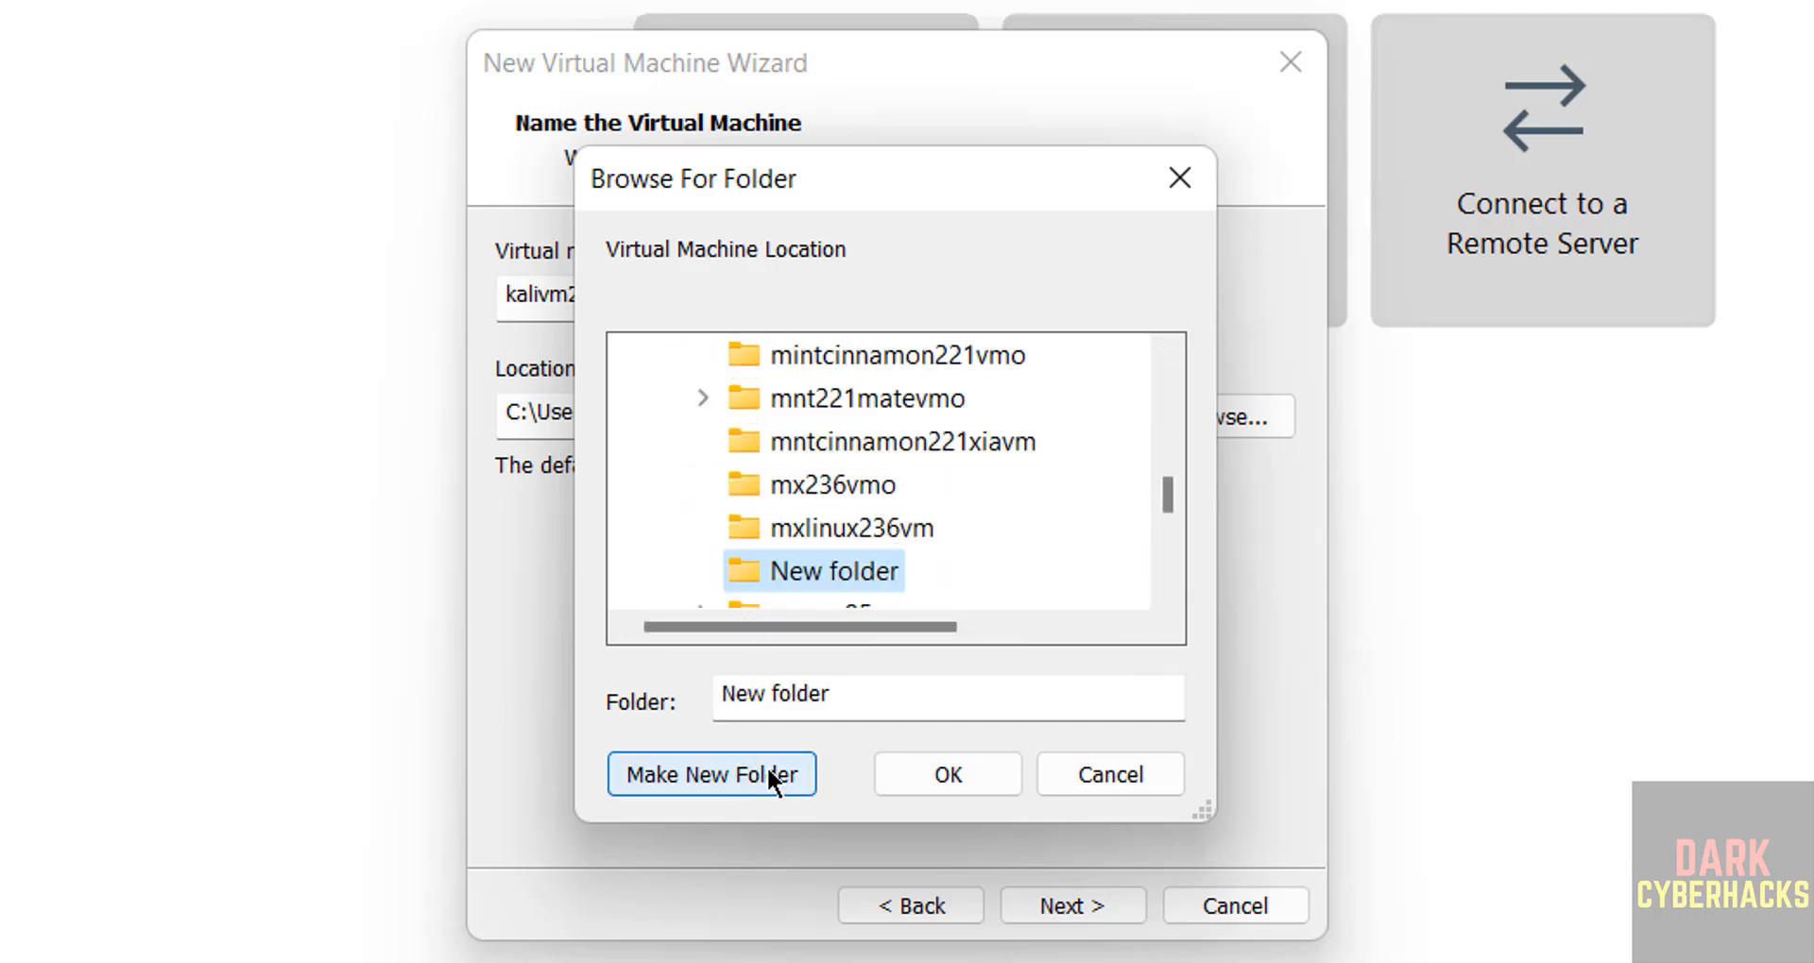
pyautogui.click(968, 785)
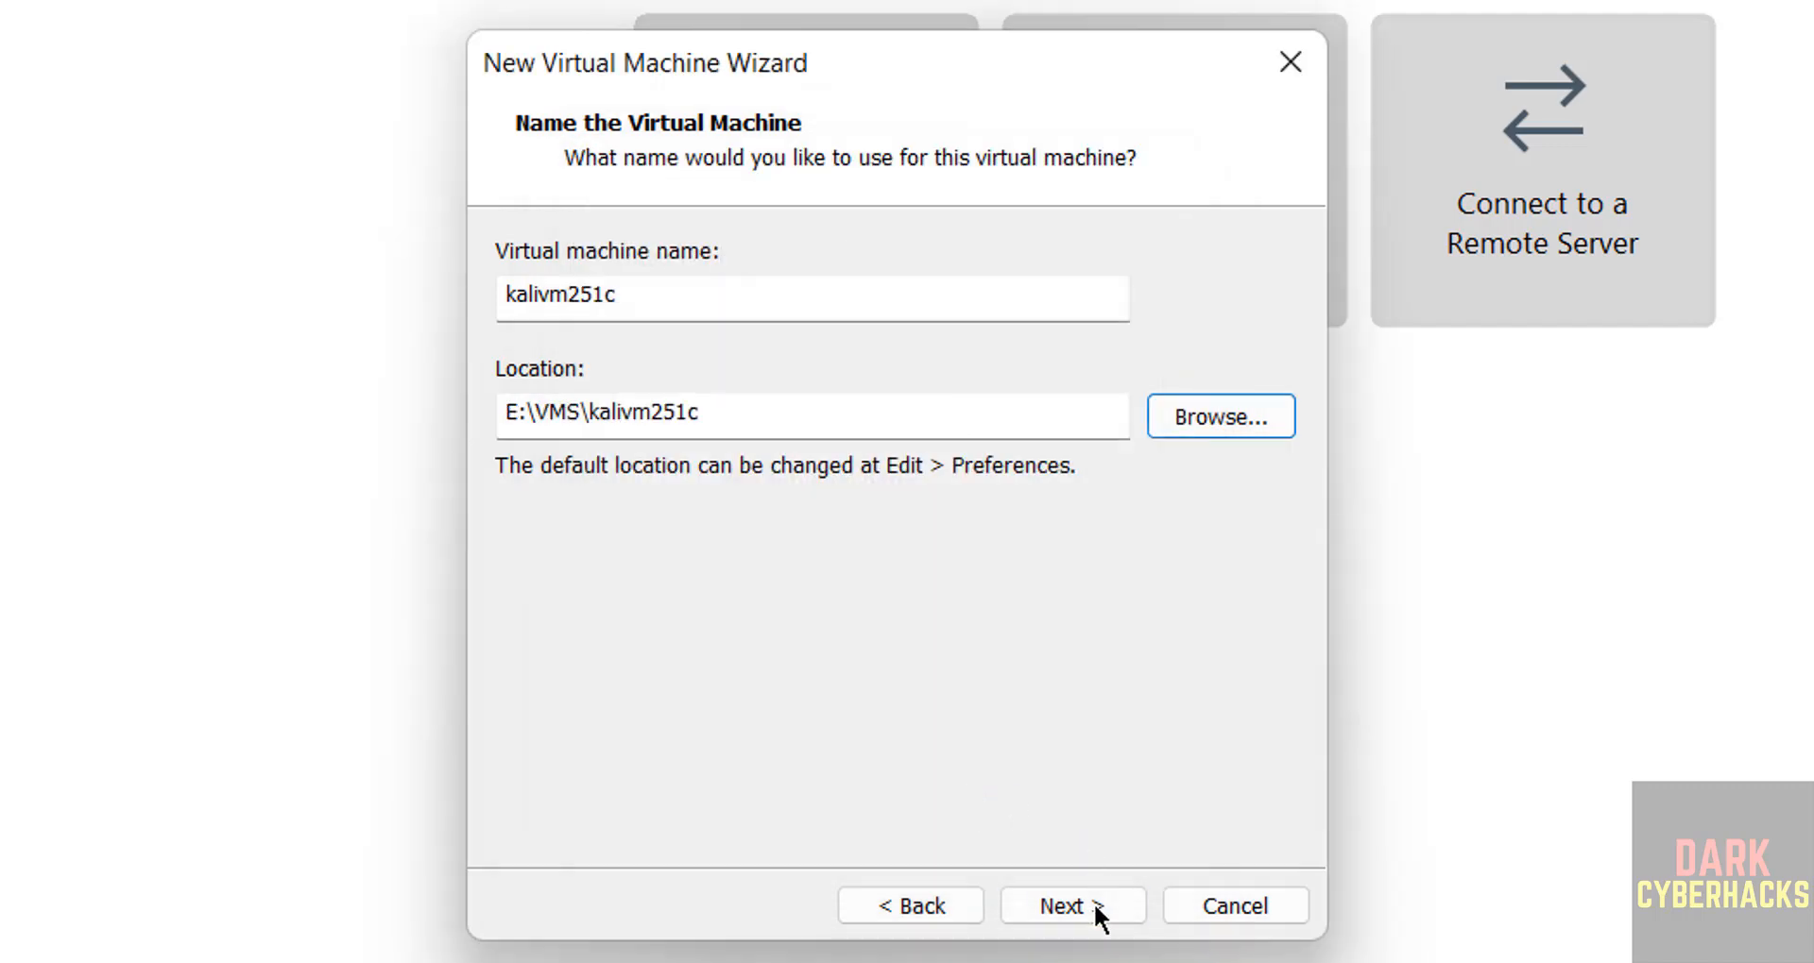
pyautogui.click(1095, 909)
# Set the maximum disk size to 50 GB and store the virtual disk as a single file.
pyautogui.click(706, 515)
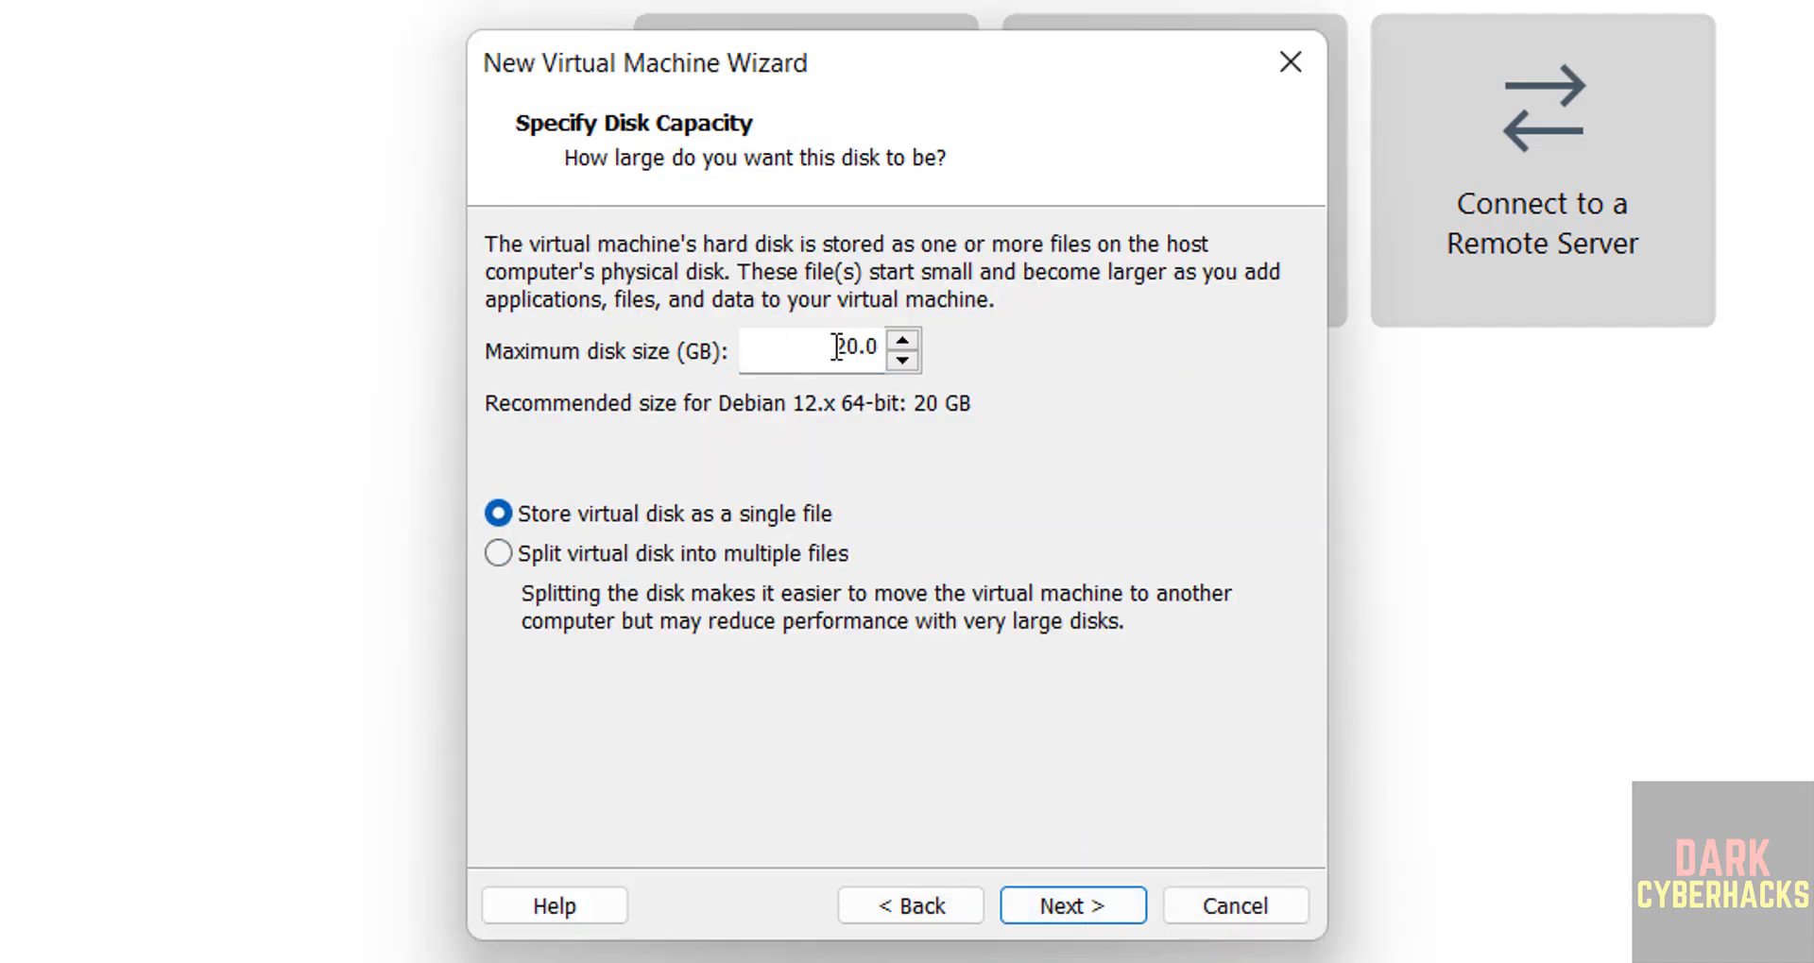
pyautogui.doubleClick(836, 347)
pyautogui.write('50')
pyautogui.click(1083, 904)
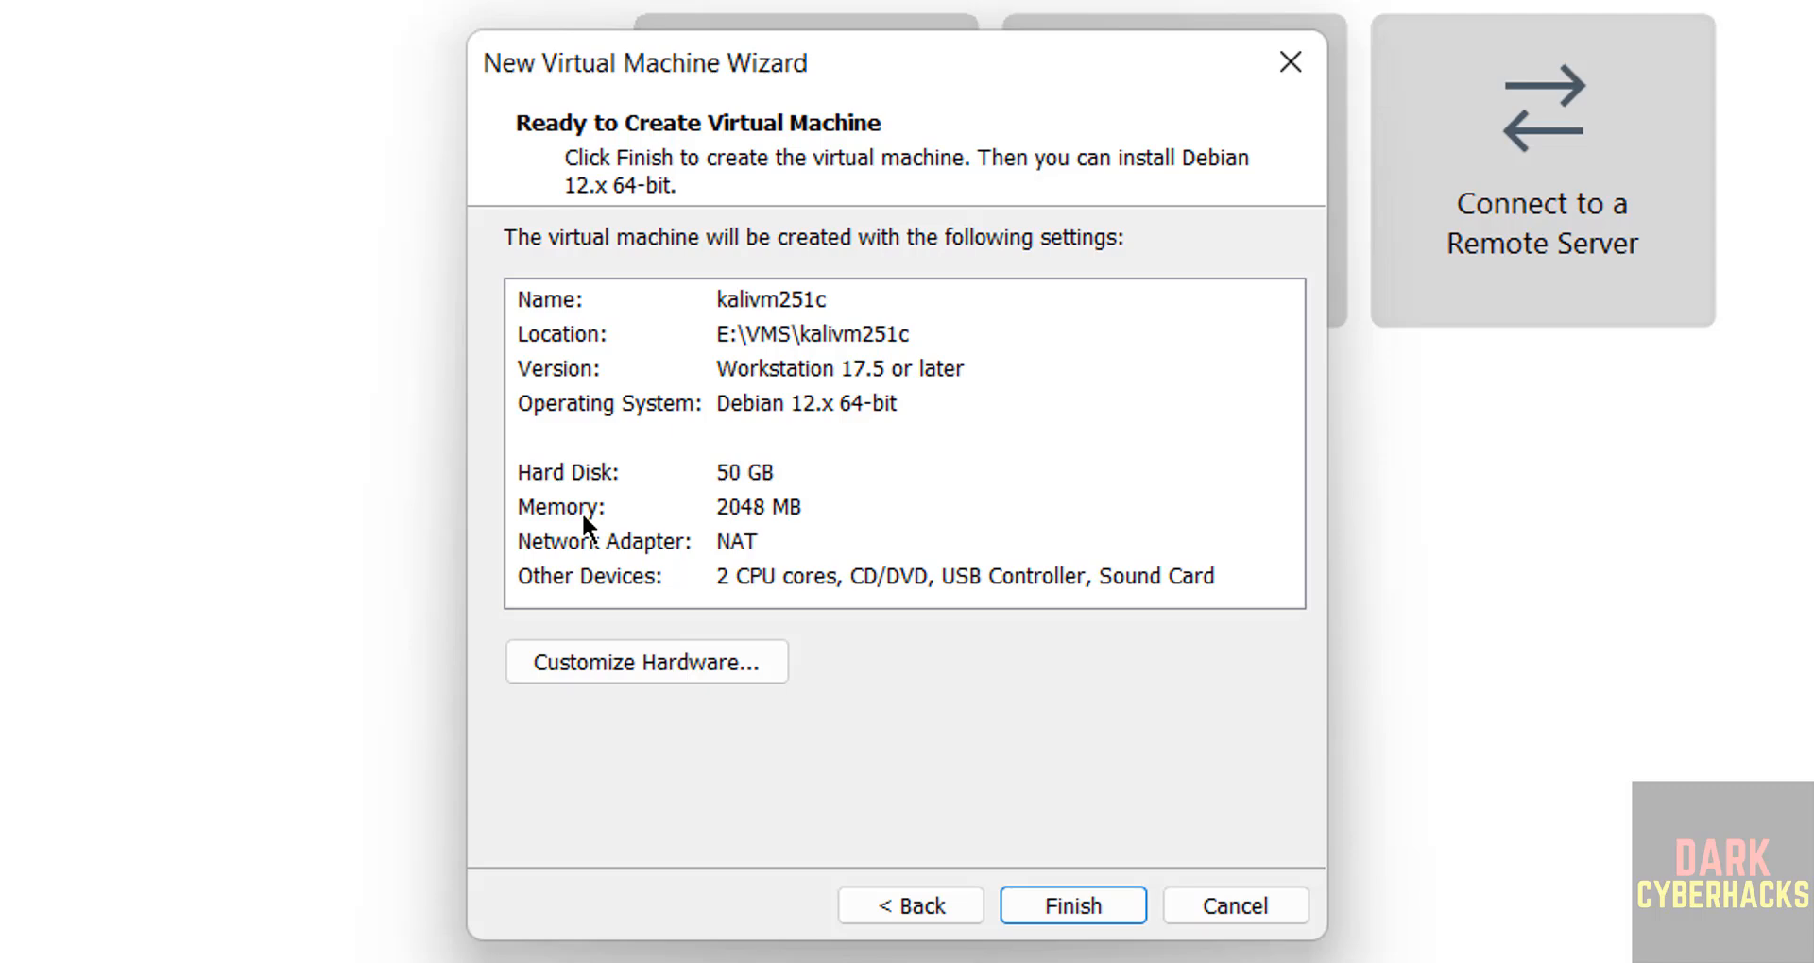
# Customize the hardware to give the virtual machine 4 GB of memory and finish creating it.
pyautogui.click(552, 669)
pyautogui.moveTo(961, 280); pyautogui.dragTo(971, 258)
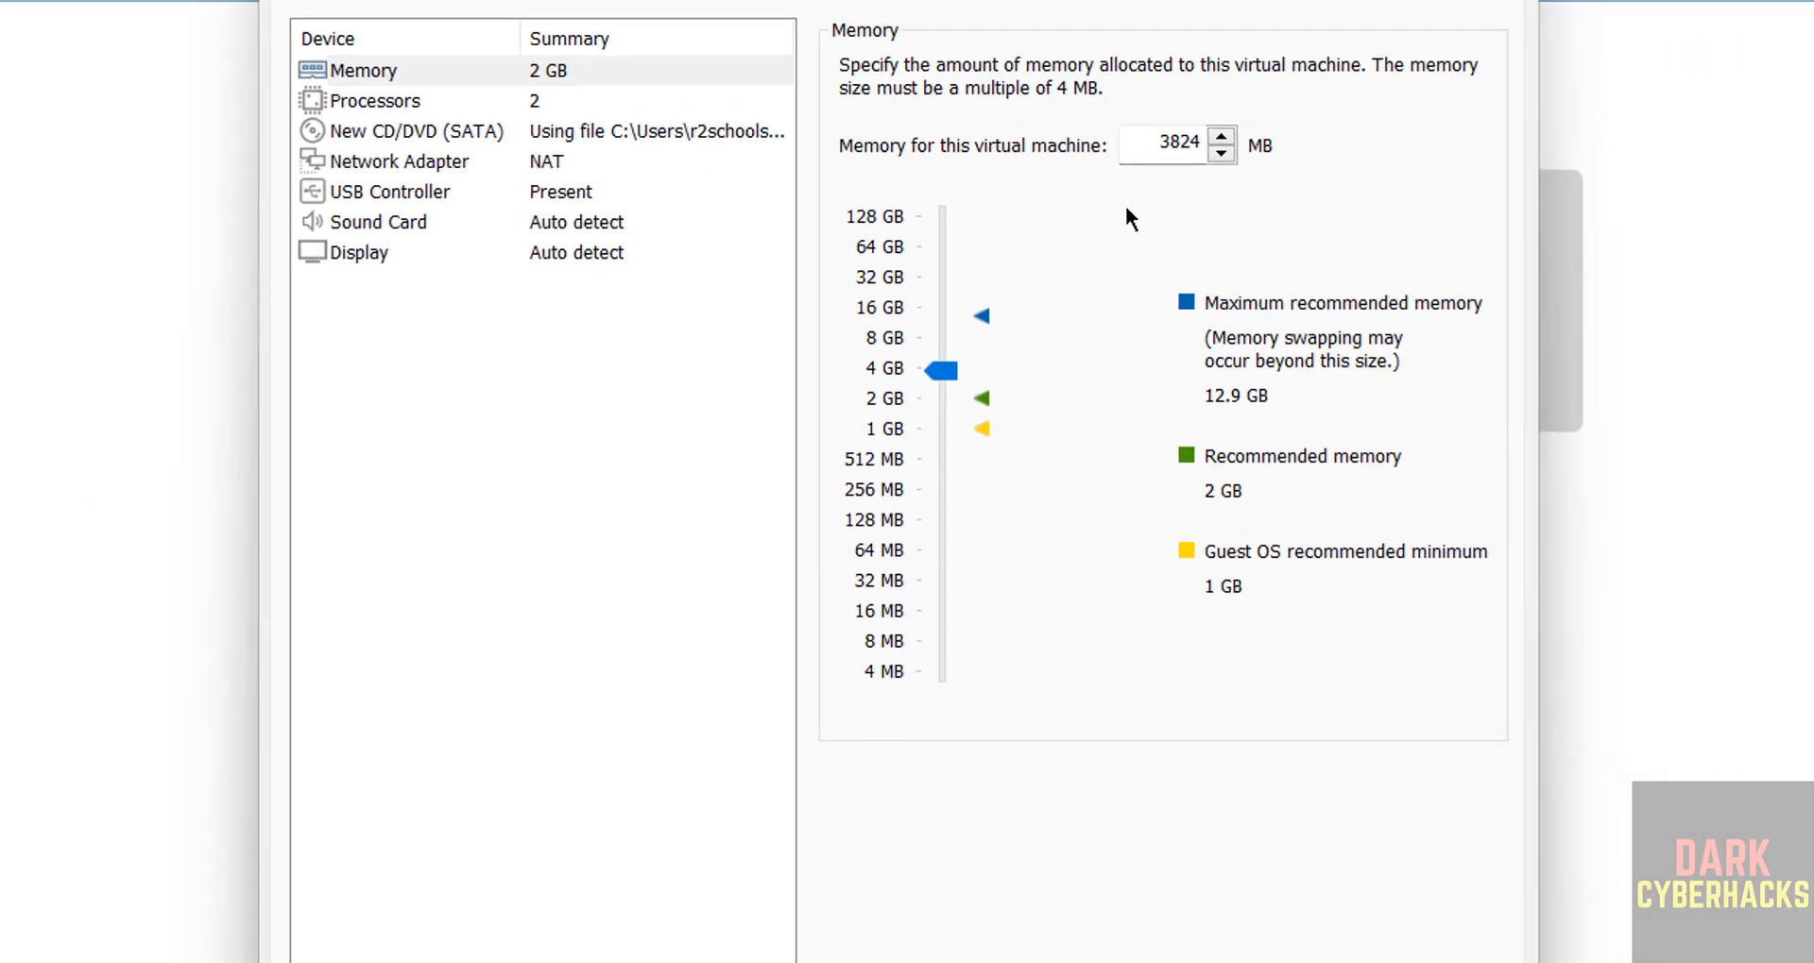
pyautogui.click(949, 368)
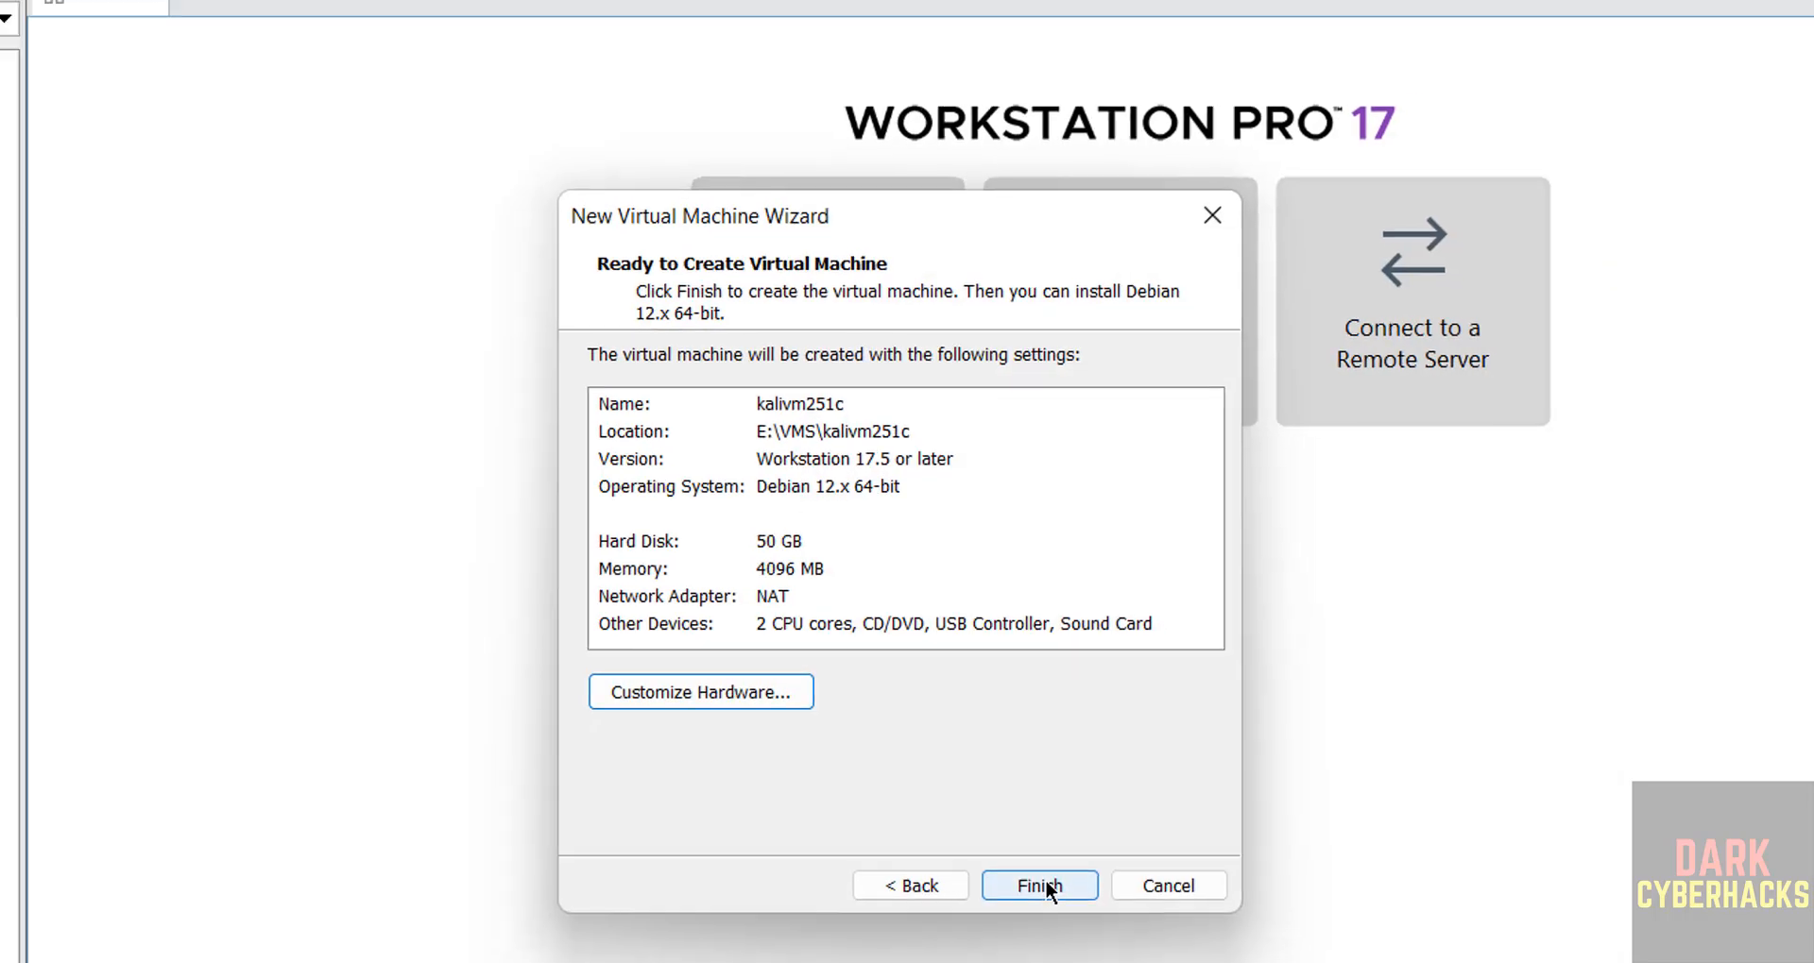
pyautogui.click(1045, 882)
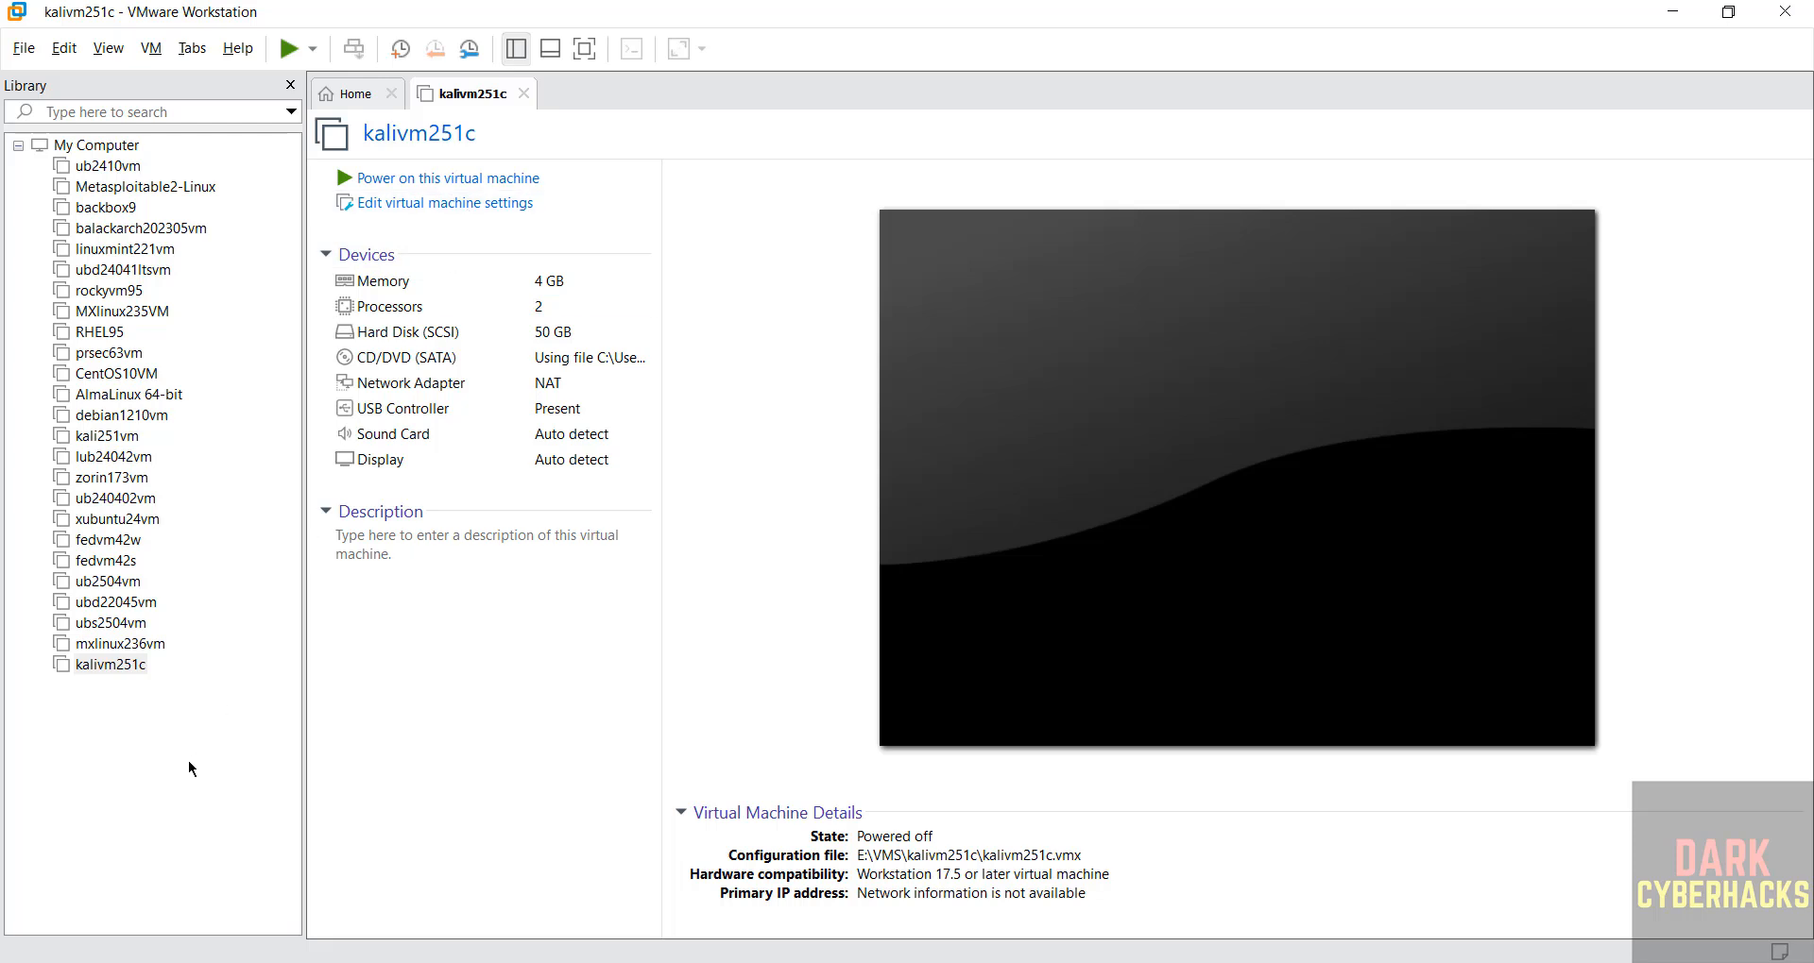
pyautogui.rightClick(111, 667)
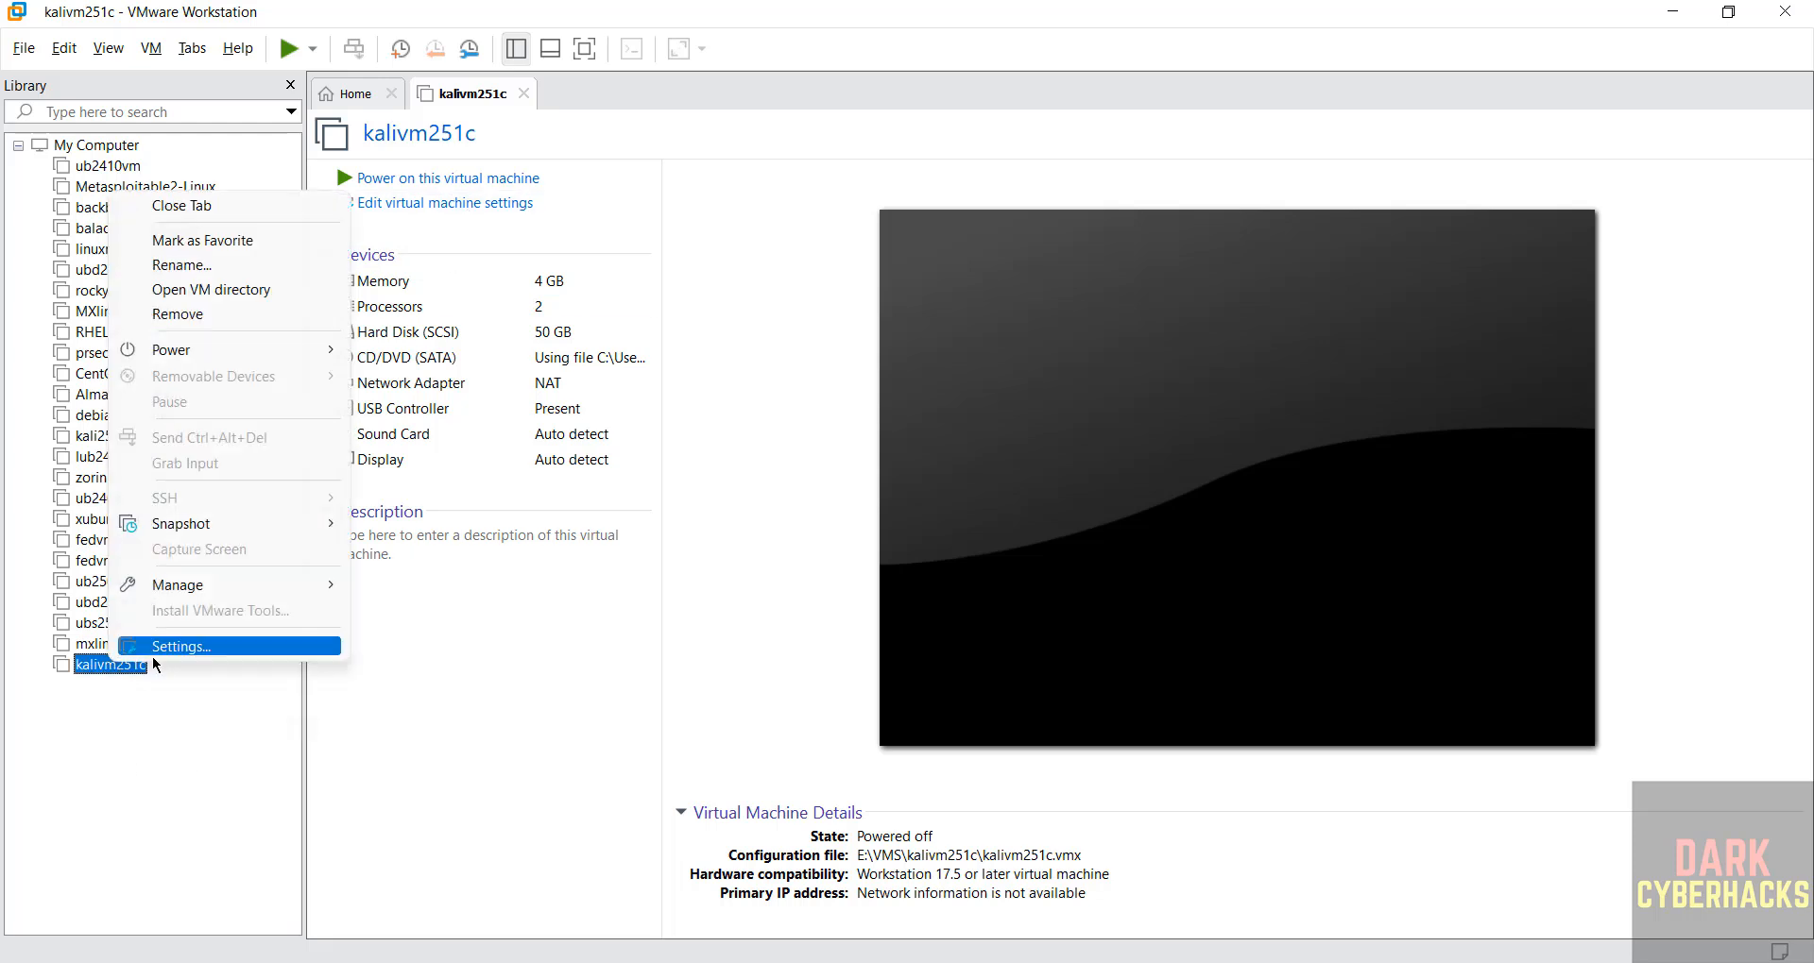
pyautogui.click(155, 50)
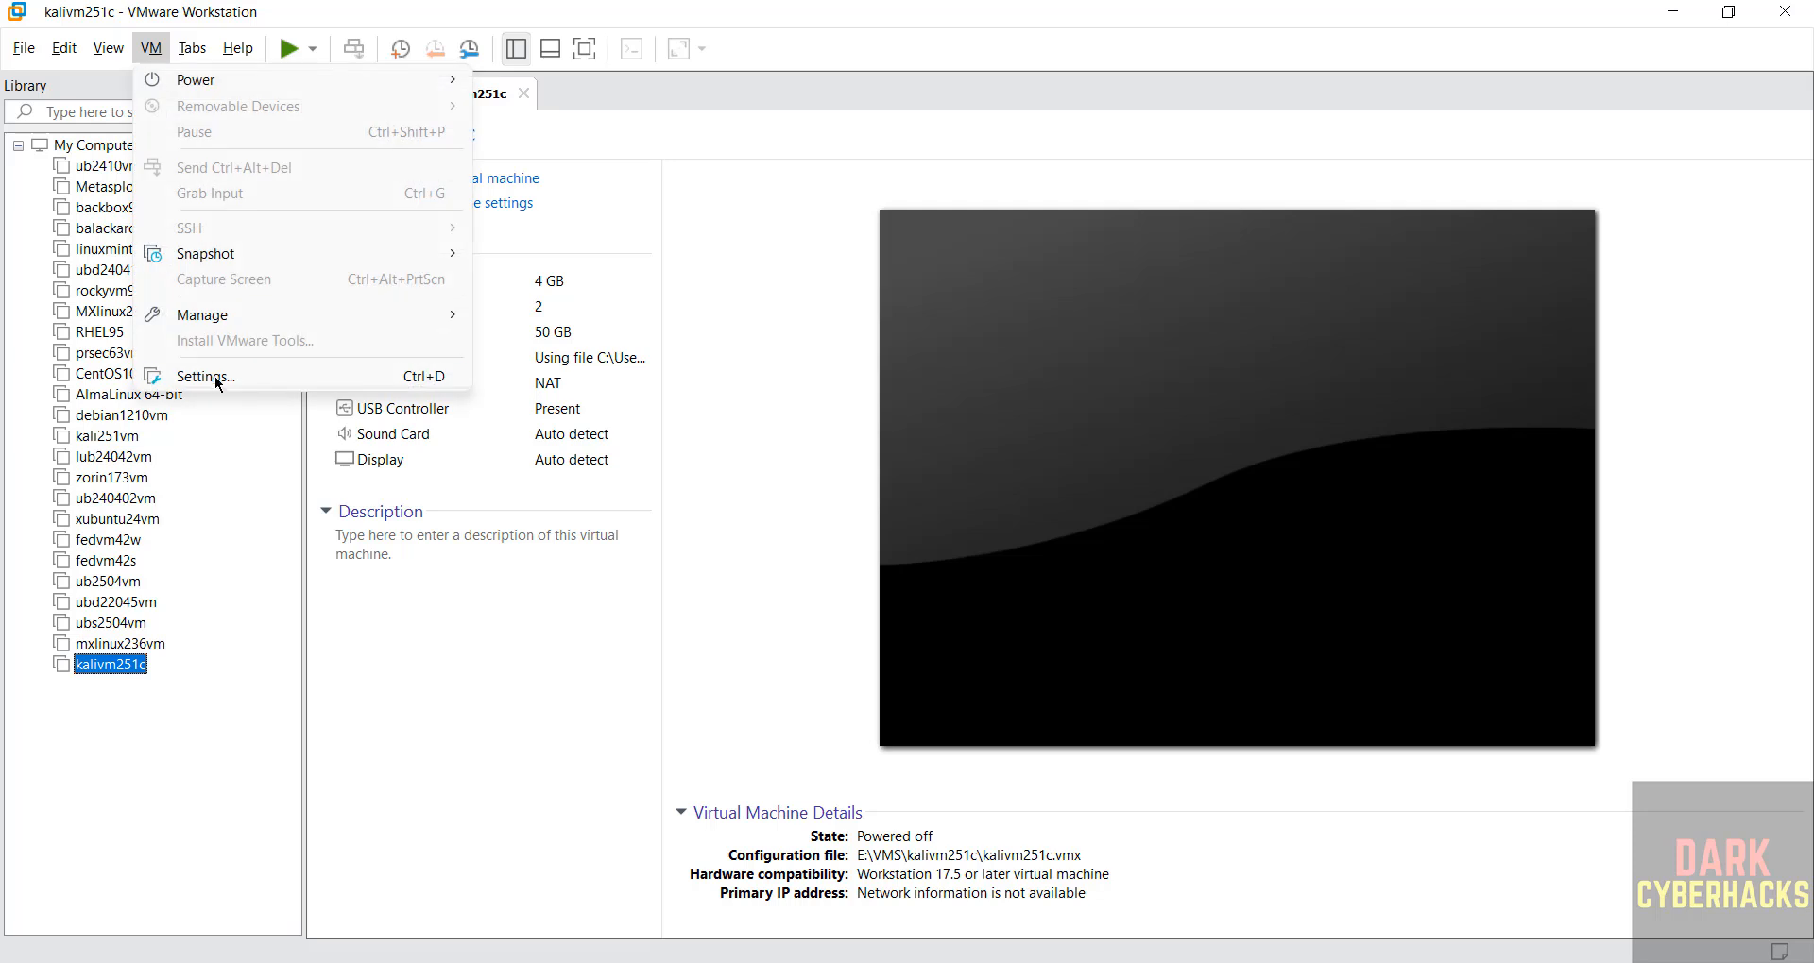
pyautogui.click(710, 500)
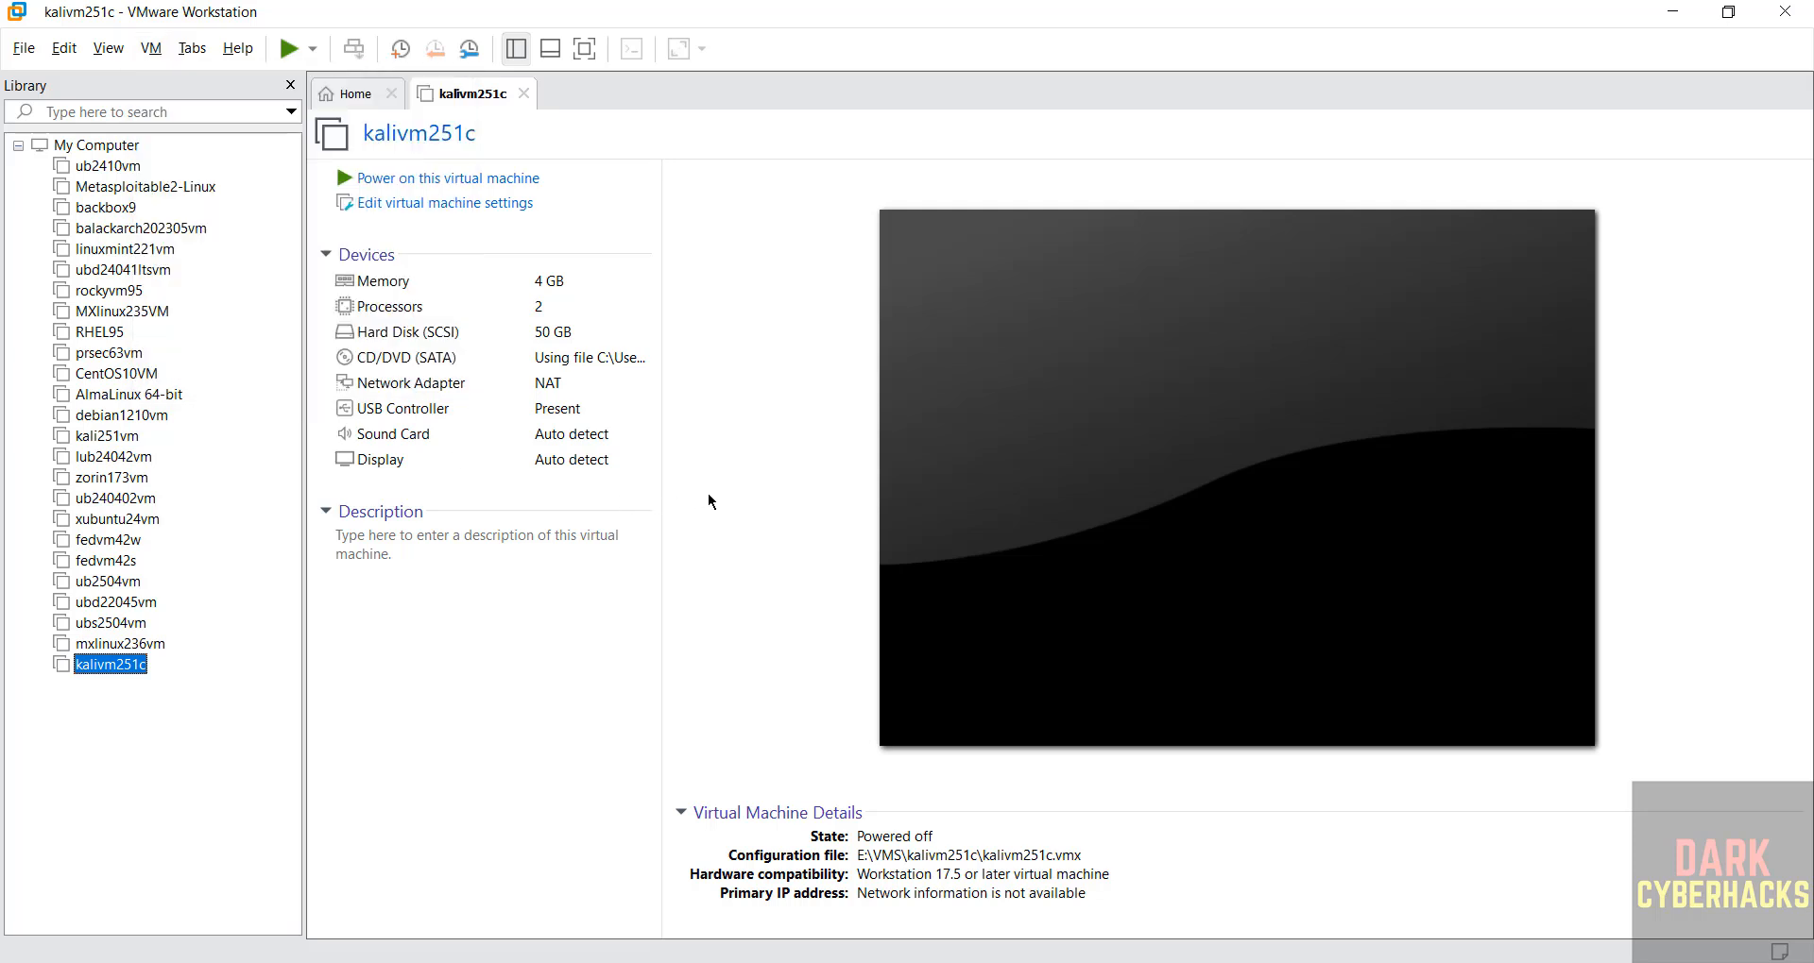
# Power on the kalivm251c virtual machine and start the Graphical install from the Kali Linux installer menu.
pyautogui.click(446, 186)
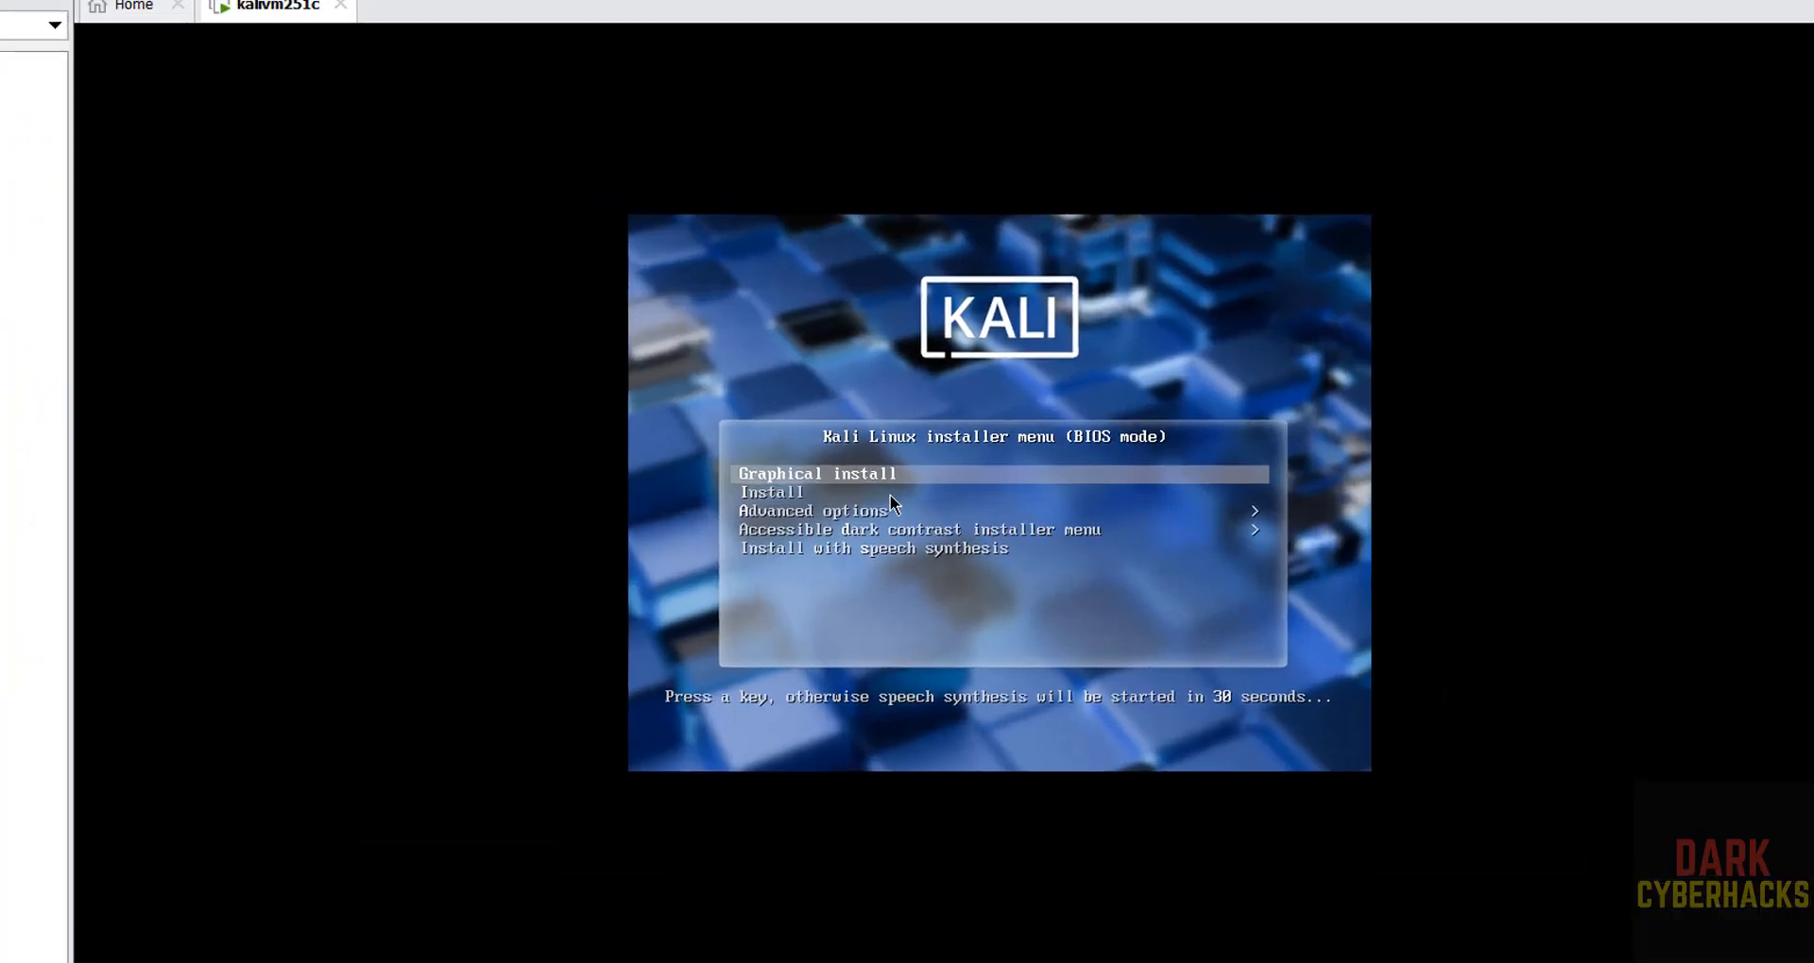
pyautogui.press('Down')
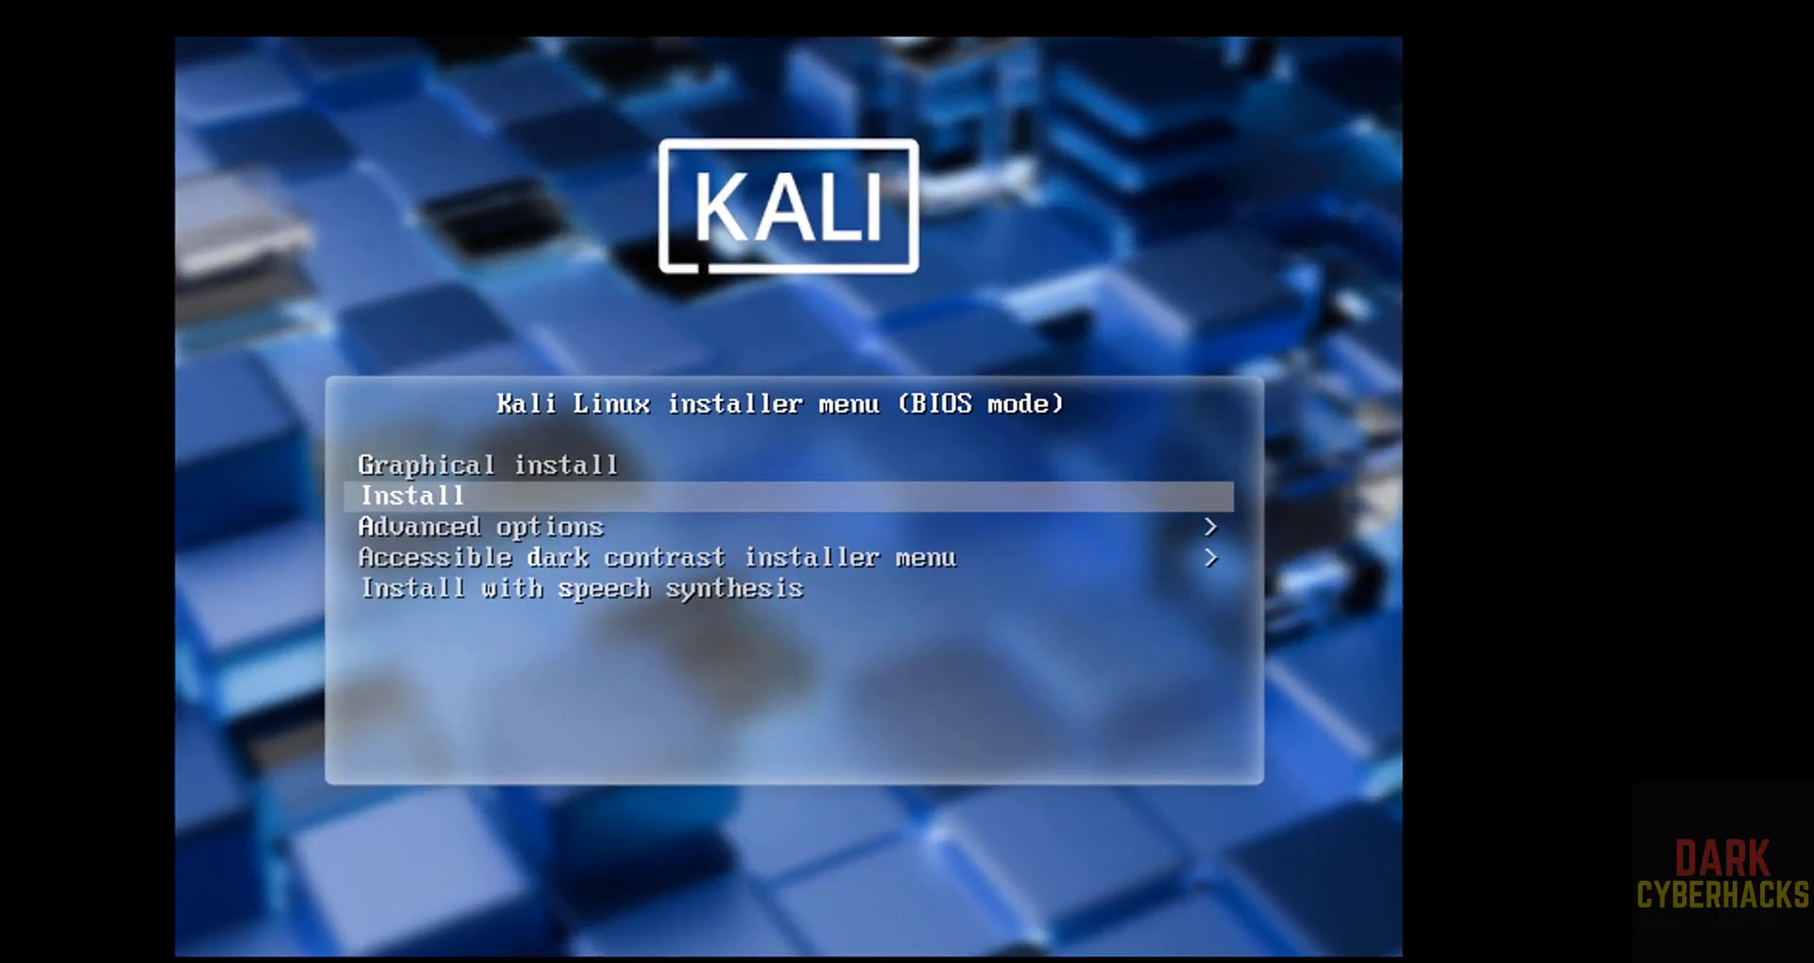
pyautogui.press('Up')
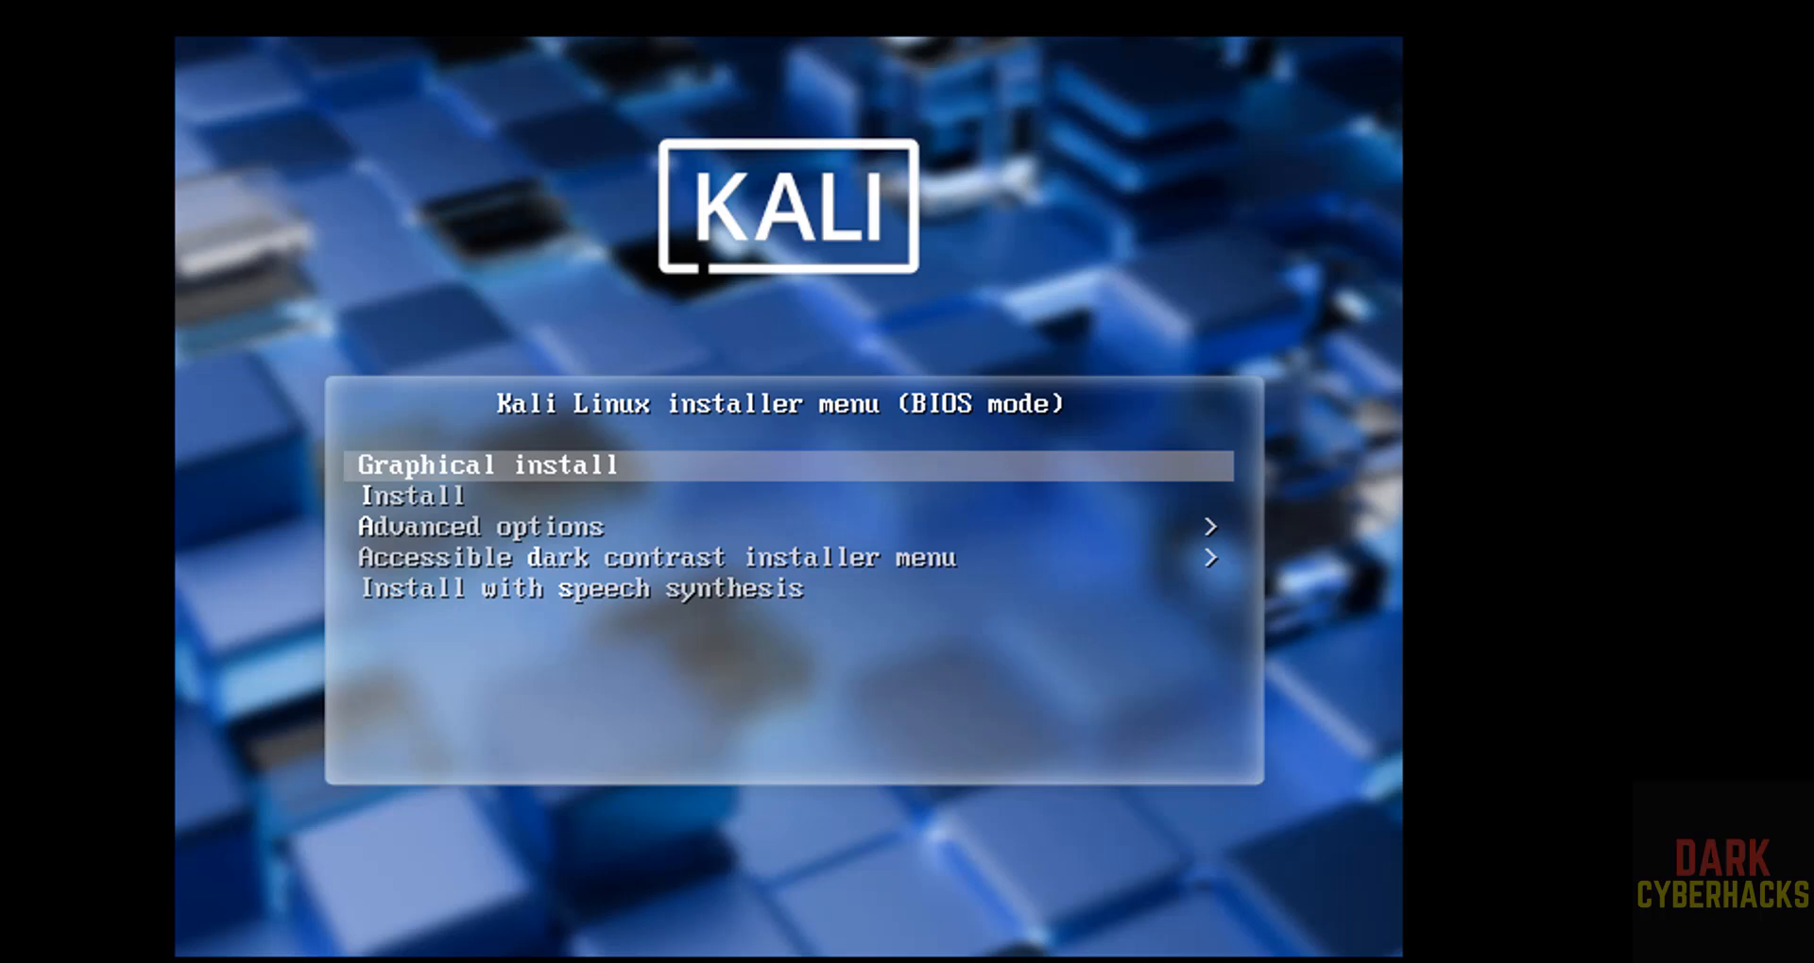
pyautogui.press('Return')
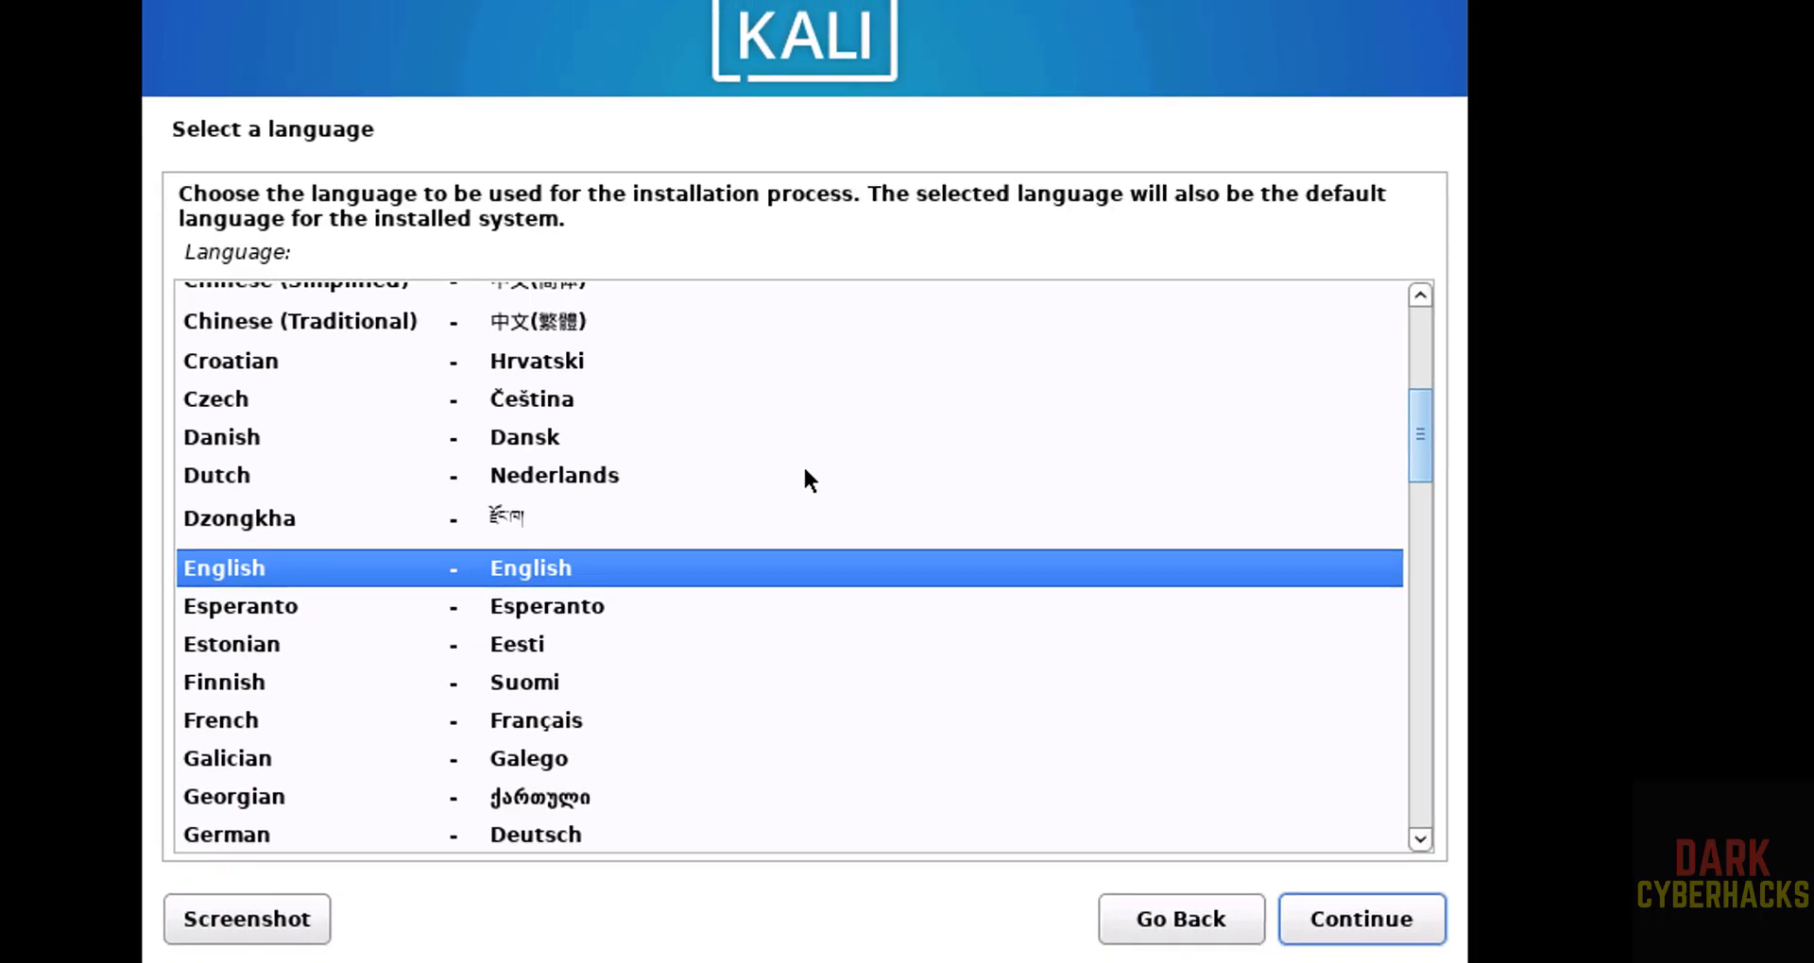
# Accept English as the language, United States as the location and American English as the keymap.
pyautogui.click(1395, 935)
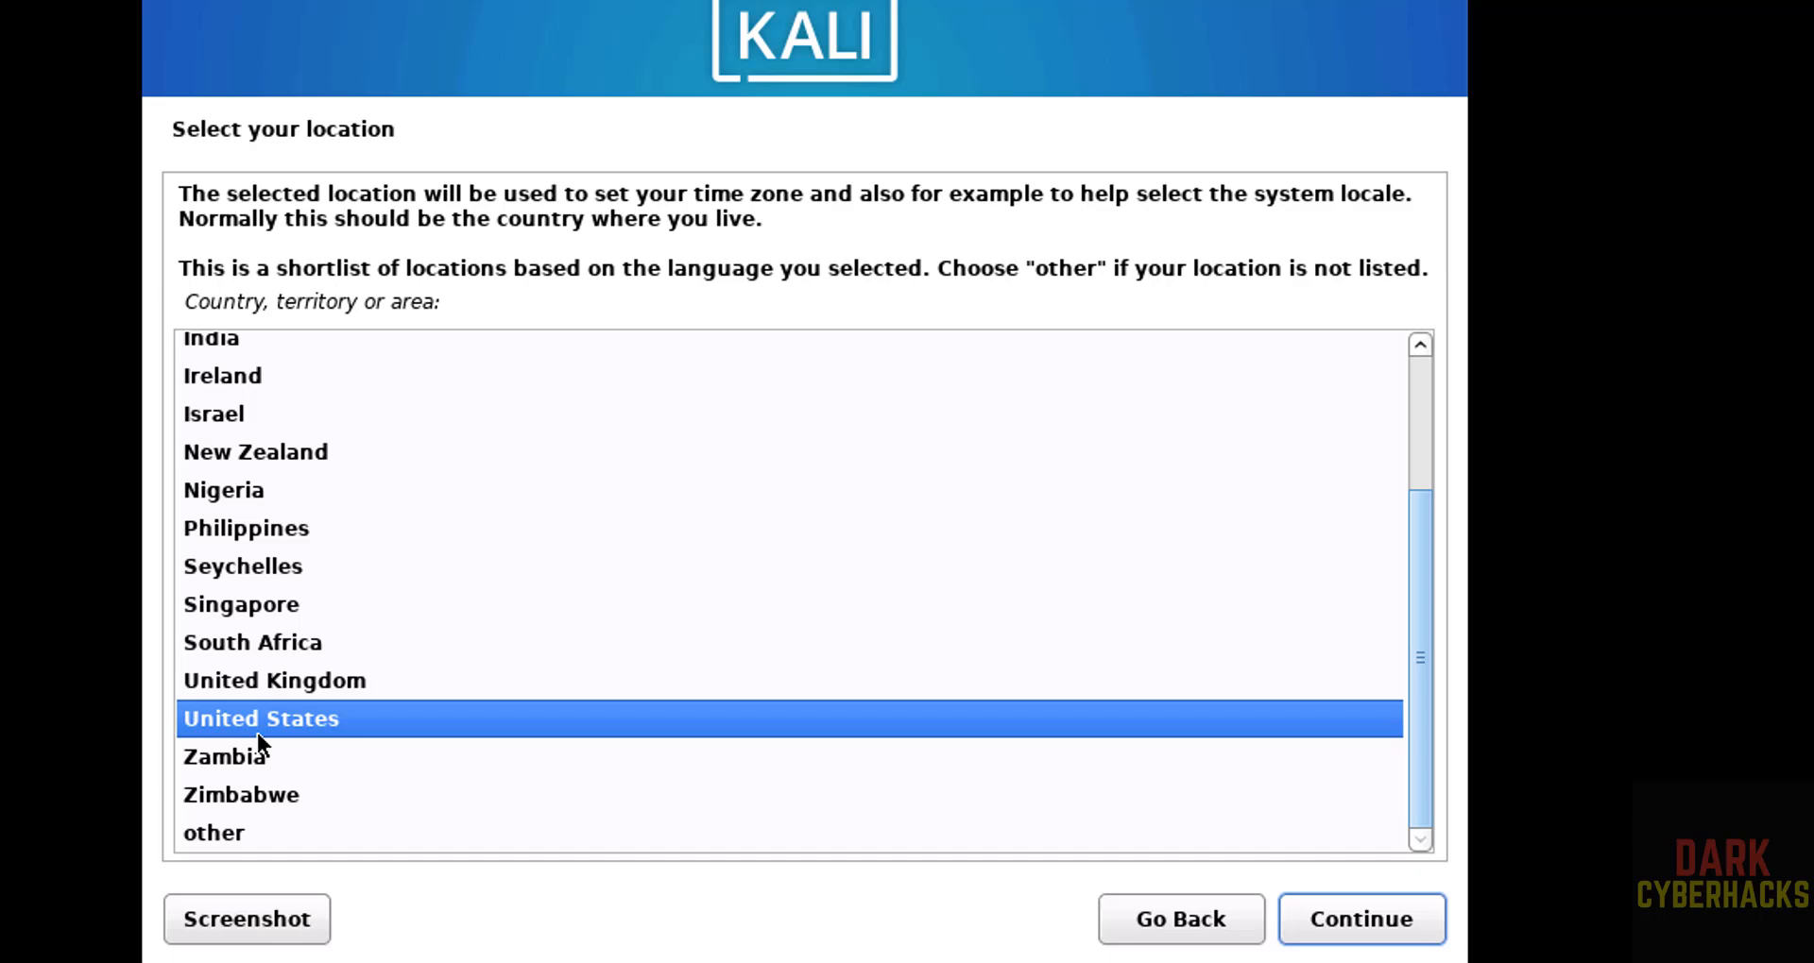
pyautogui.click(1408, 930)
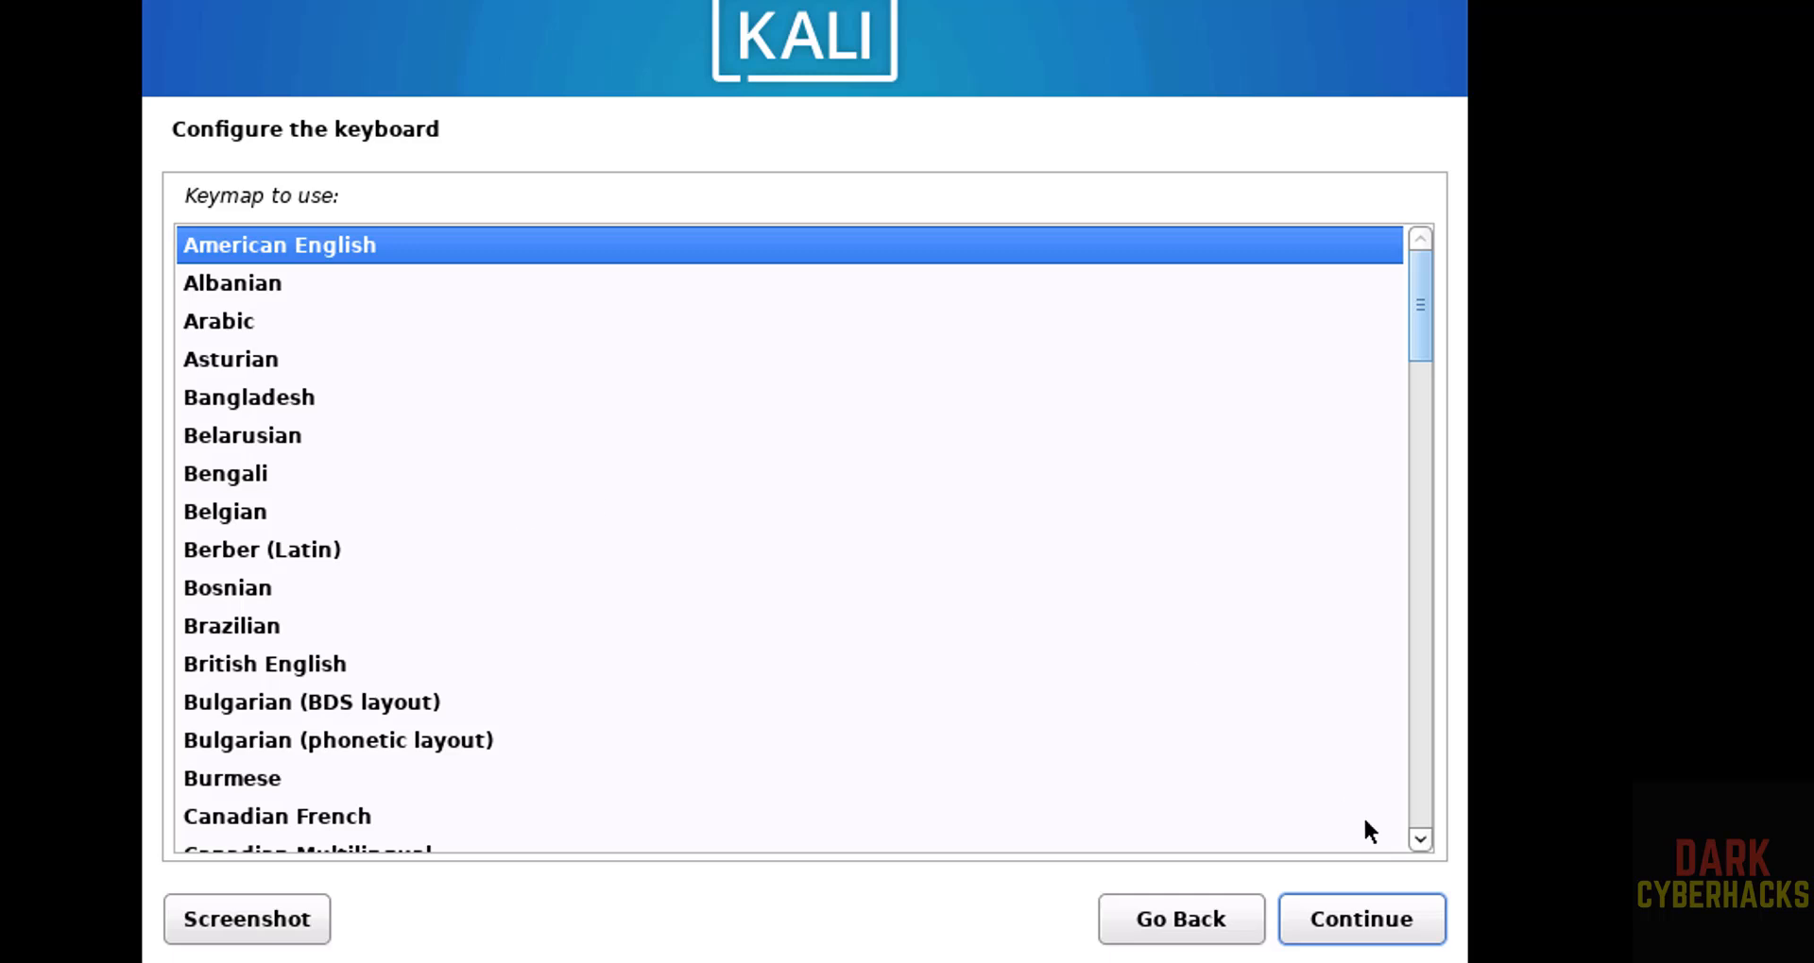
pyautogui.click(1336, 924)
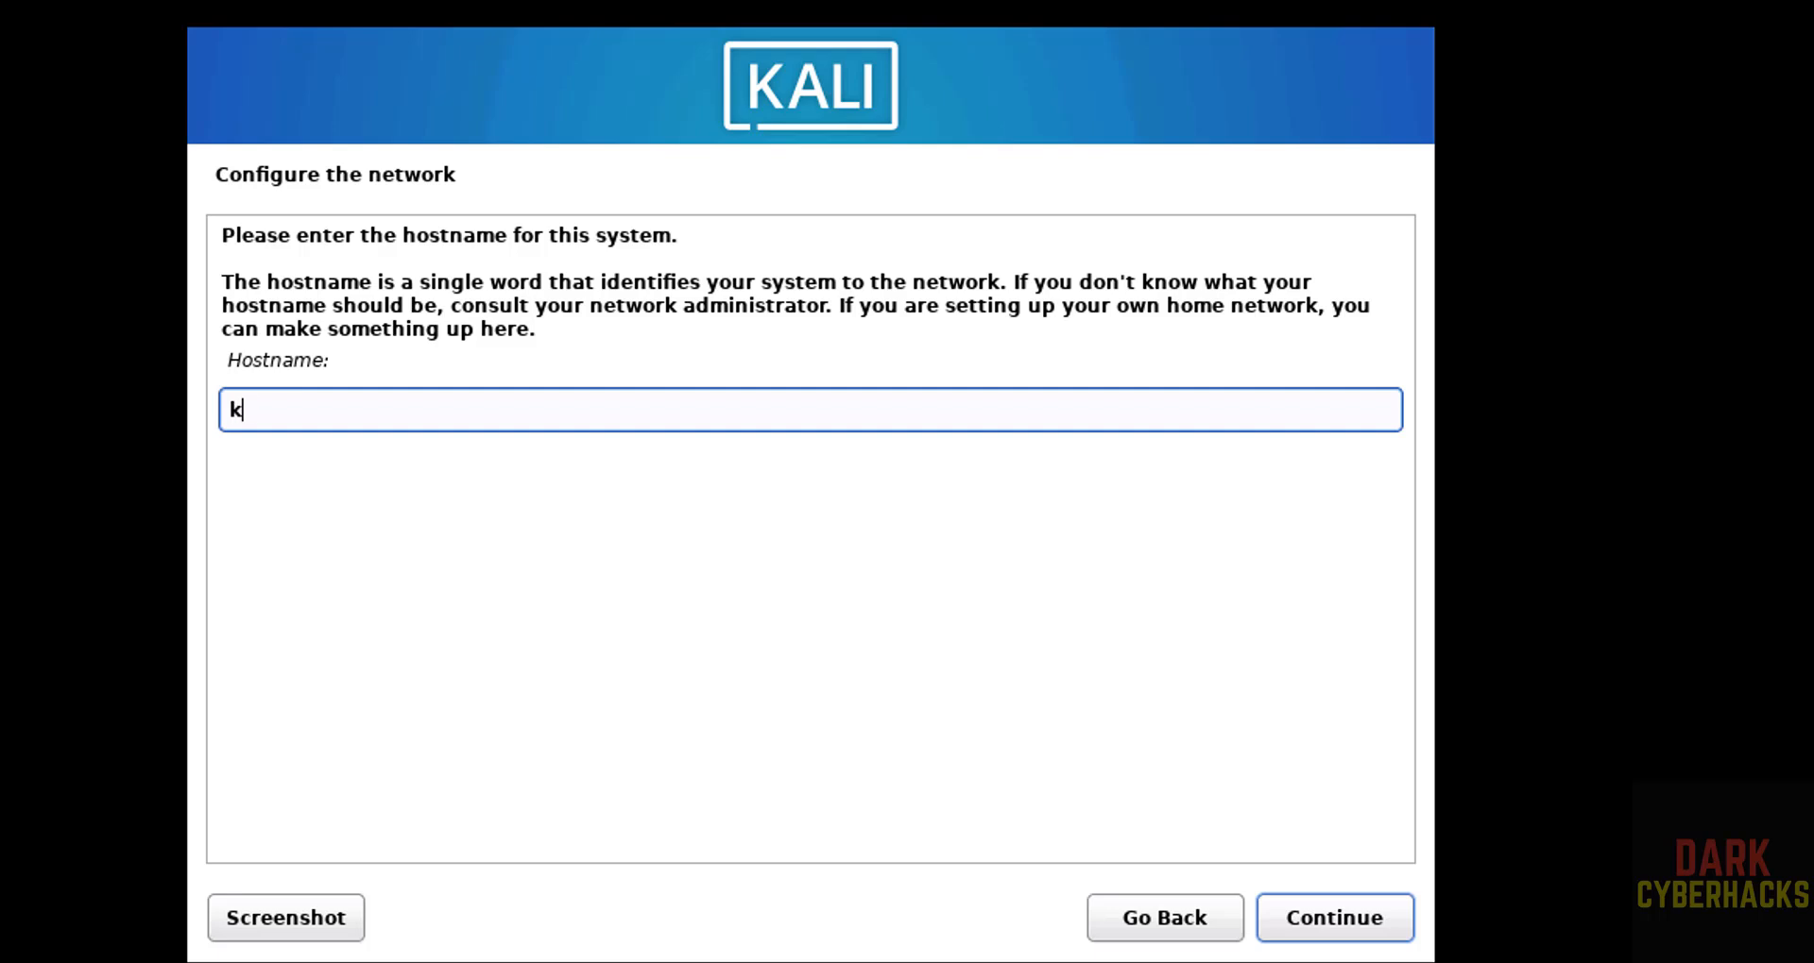
# Set the system's hostname to kalivm251c and leave the domain name empty.
pyautogui.write('alivm251c')
pyautogui.click(1299, 910)
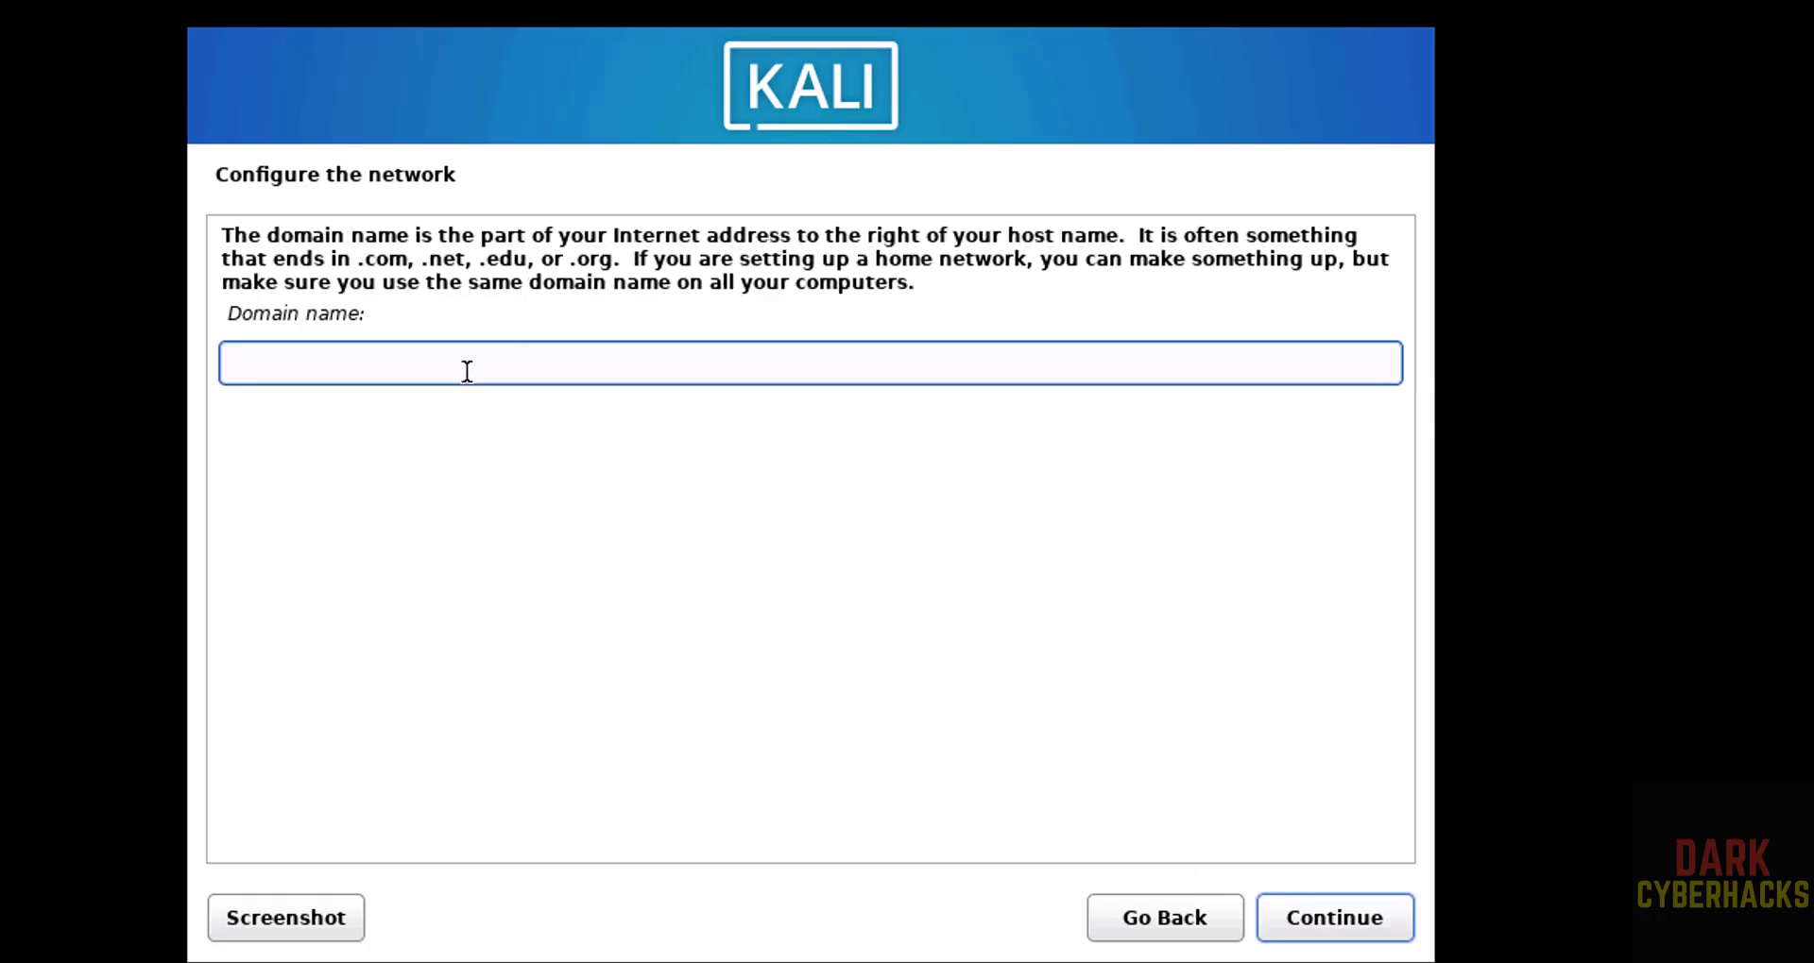
pyautogui.click(1350, 914)
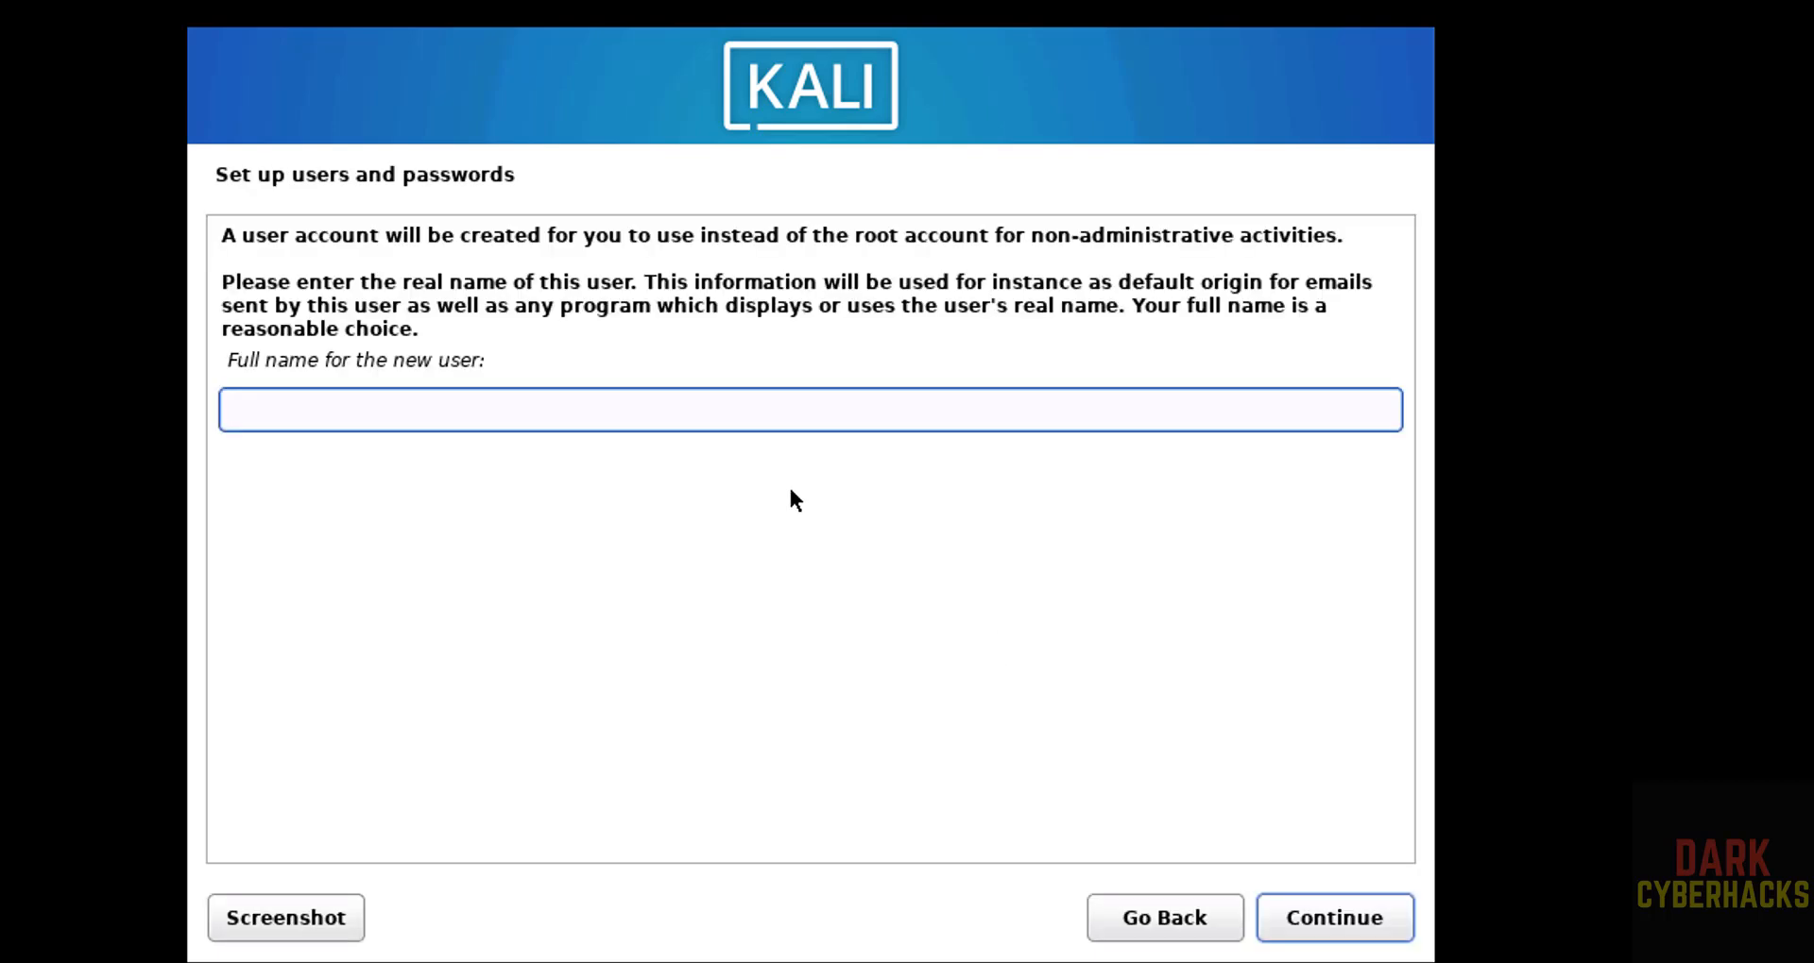
# Enter r2schools as the new user's full name and accept r2schools as the account's username.
pyautogui.write('r2schools')
pyautogui.press('Tab')
pyautogui.press('Tab')
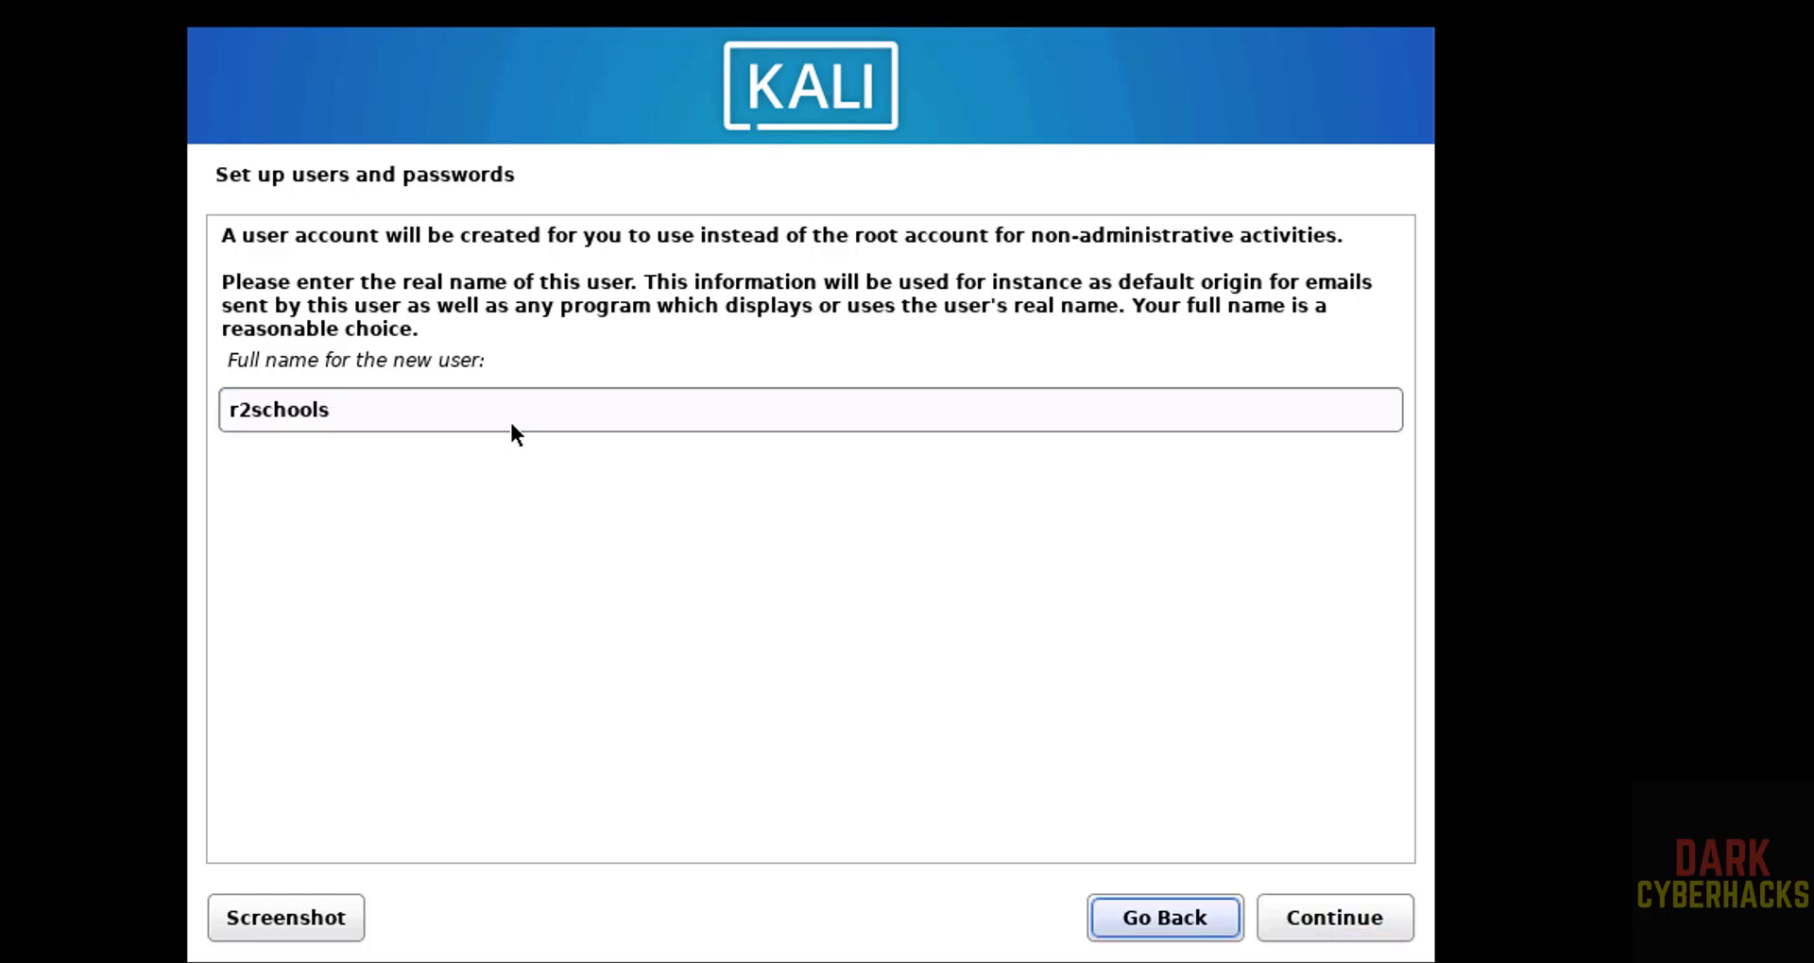
pyautogui.press('Tab')
pyautogui.press('Tab')
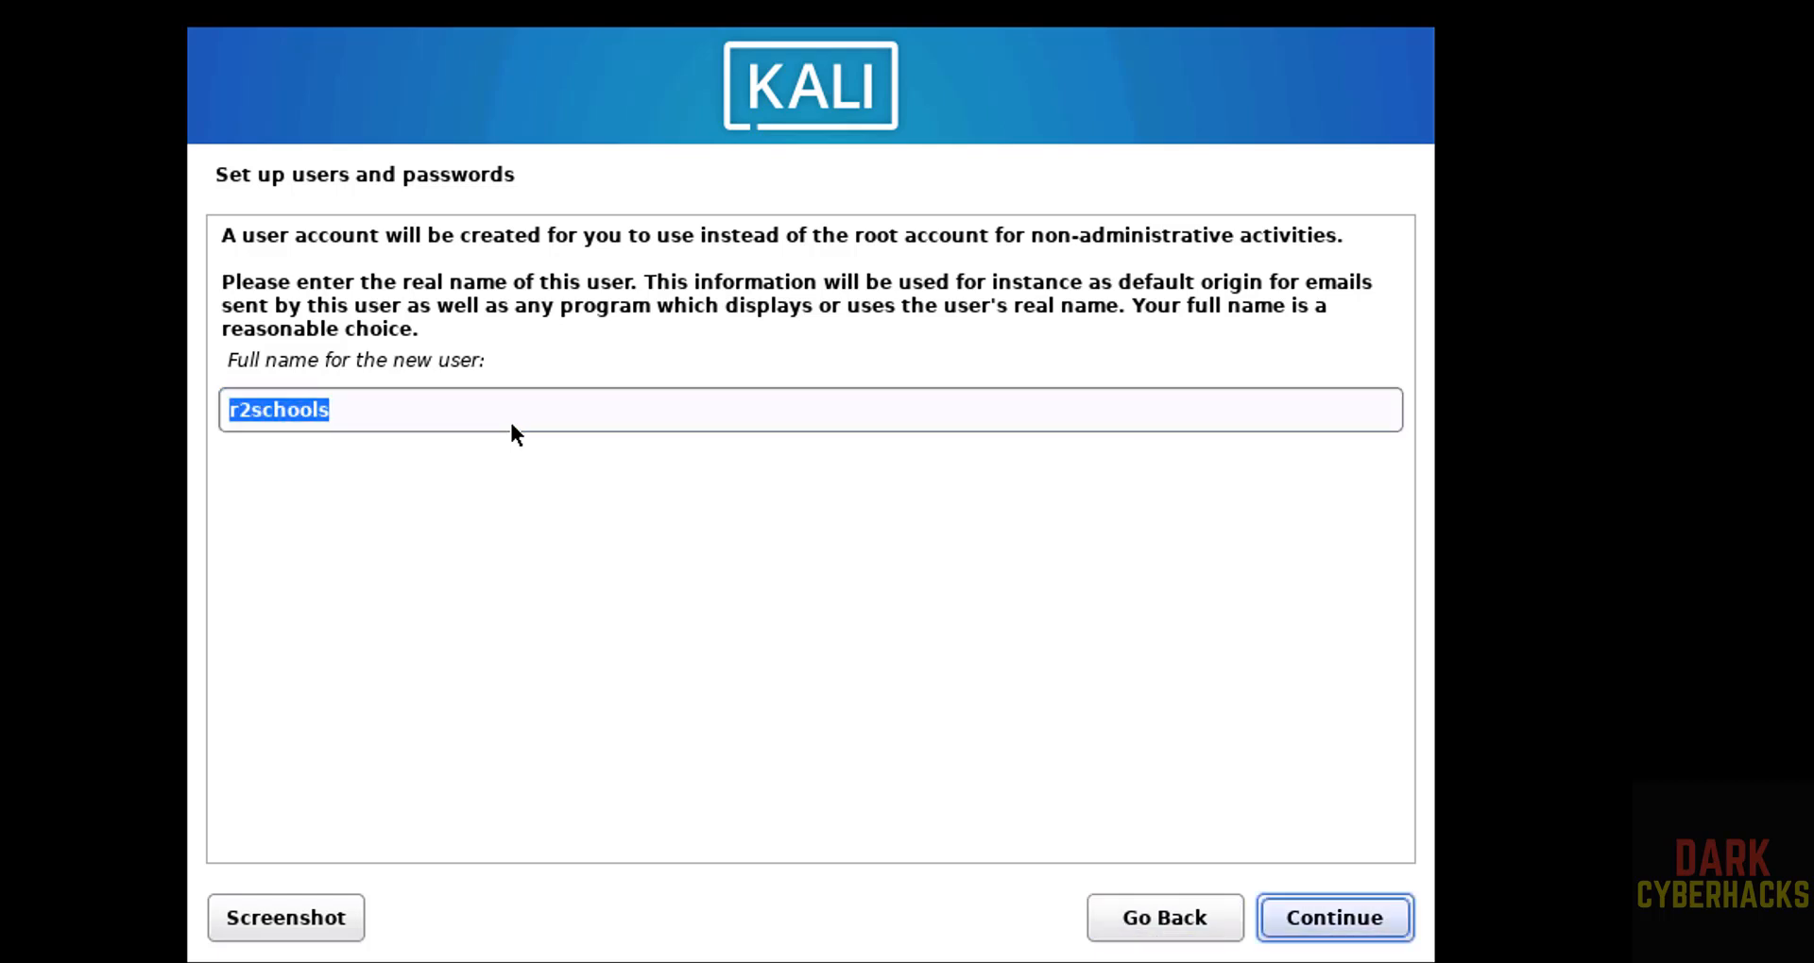
pyautogui.press('Return')
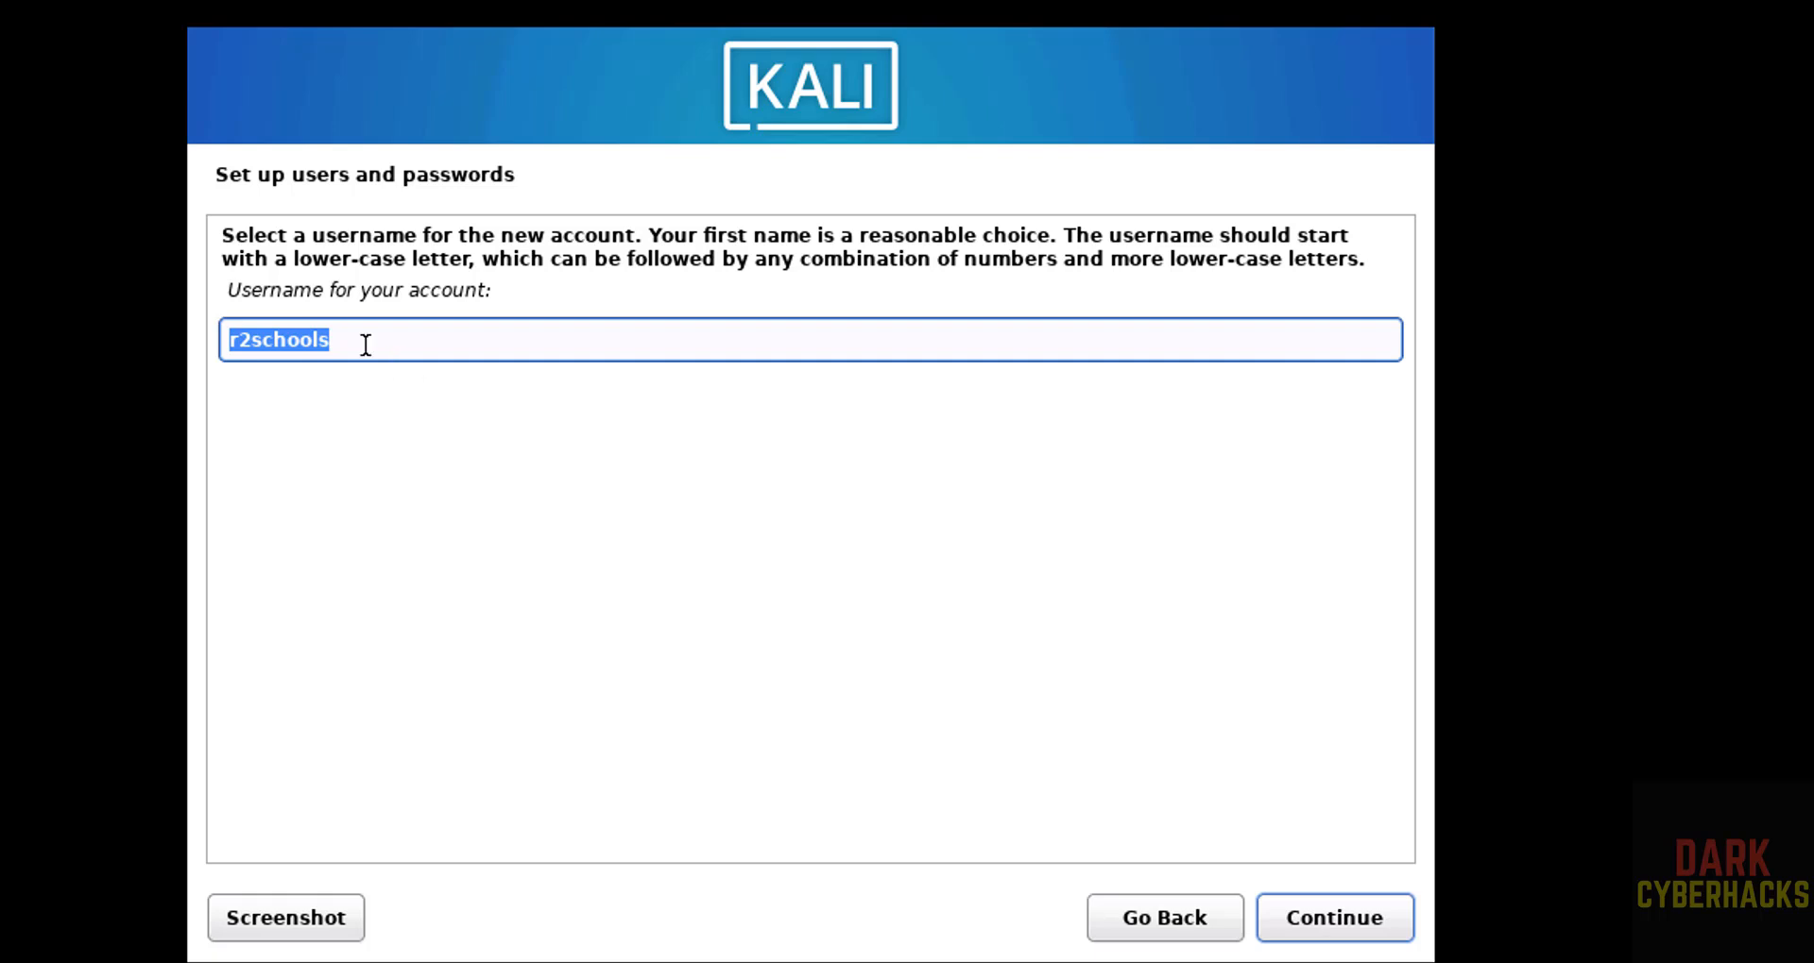
pyautogui.click(1319, 926)
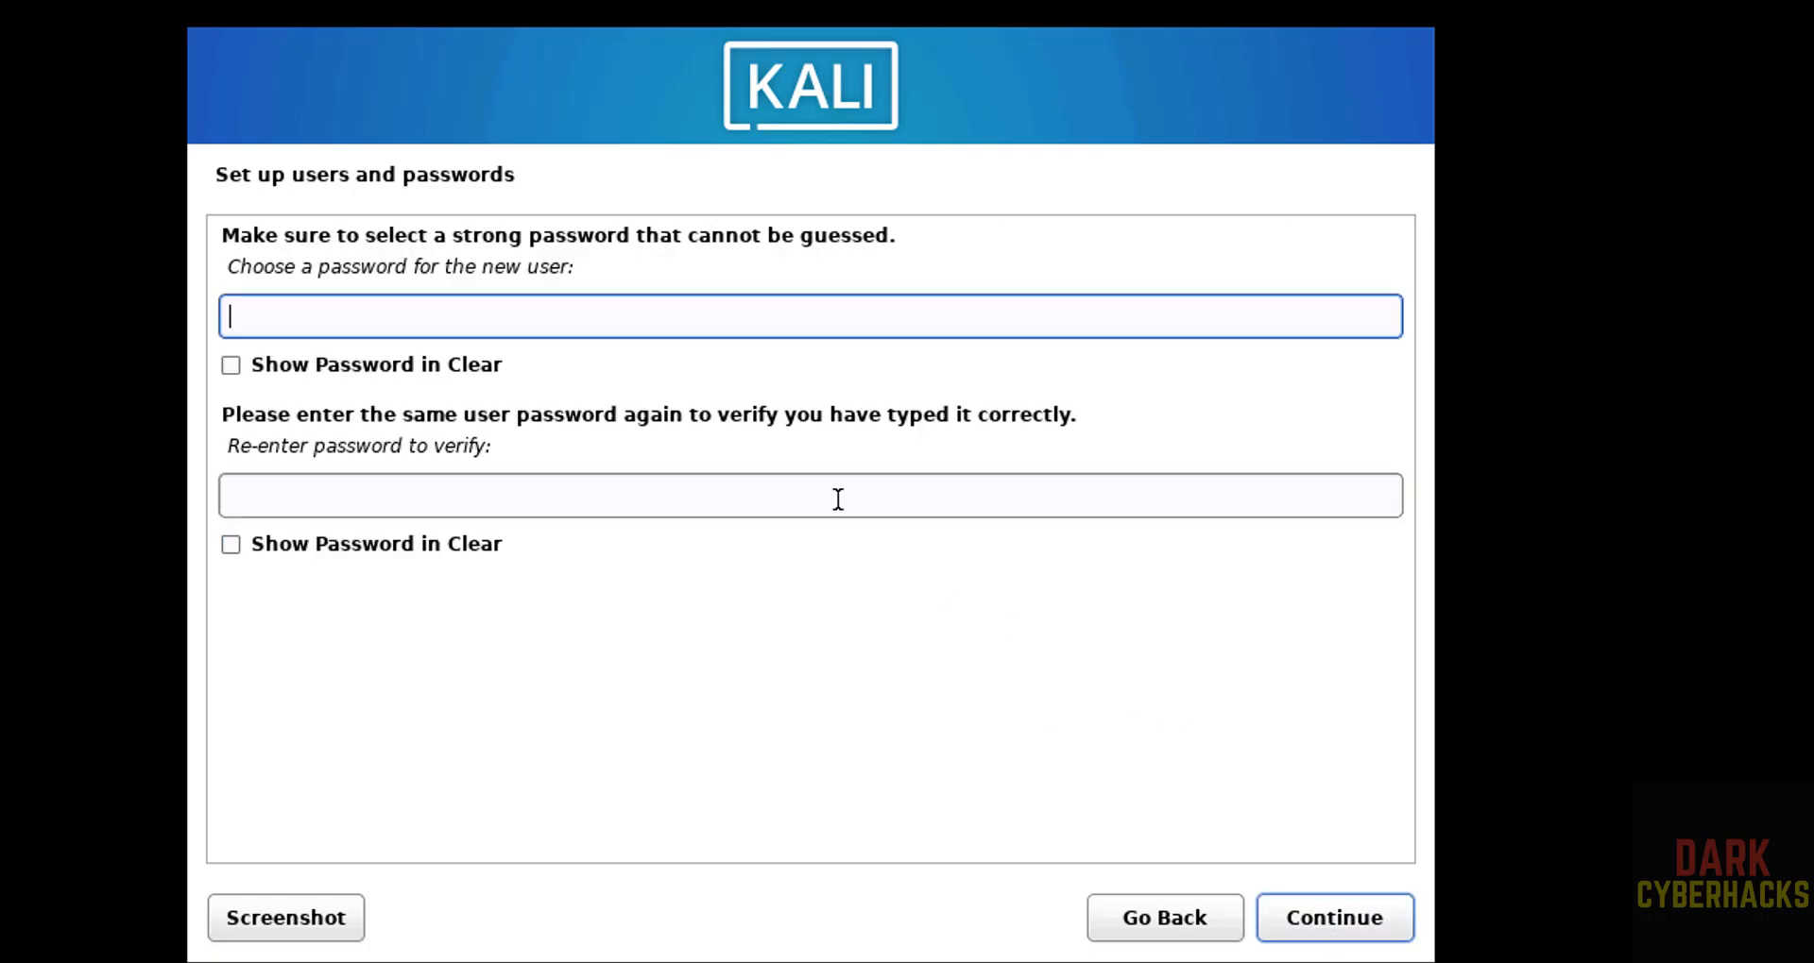
# Enter the new user's password, repeat it for verification, and accept Eastern as the time zone.
pyautogui.write('kalilinux')
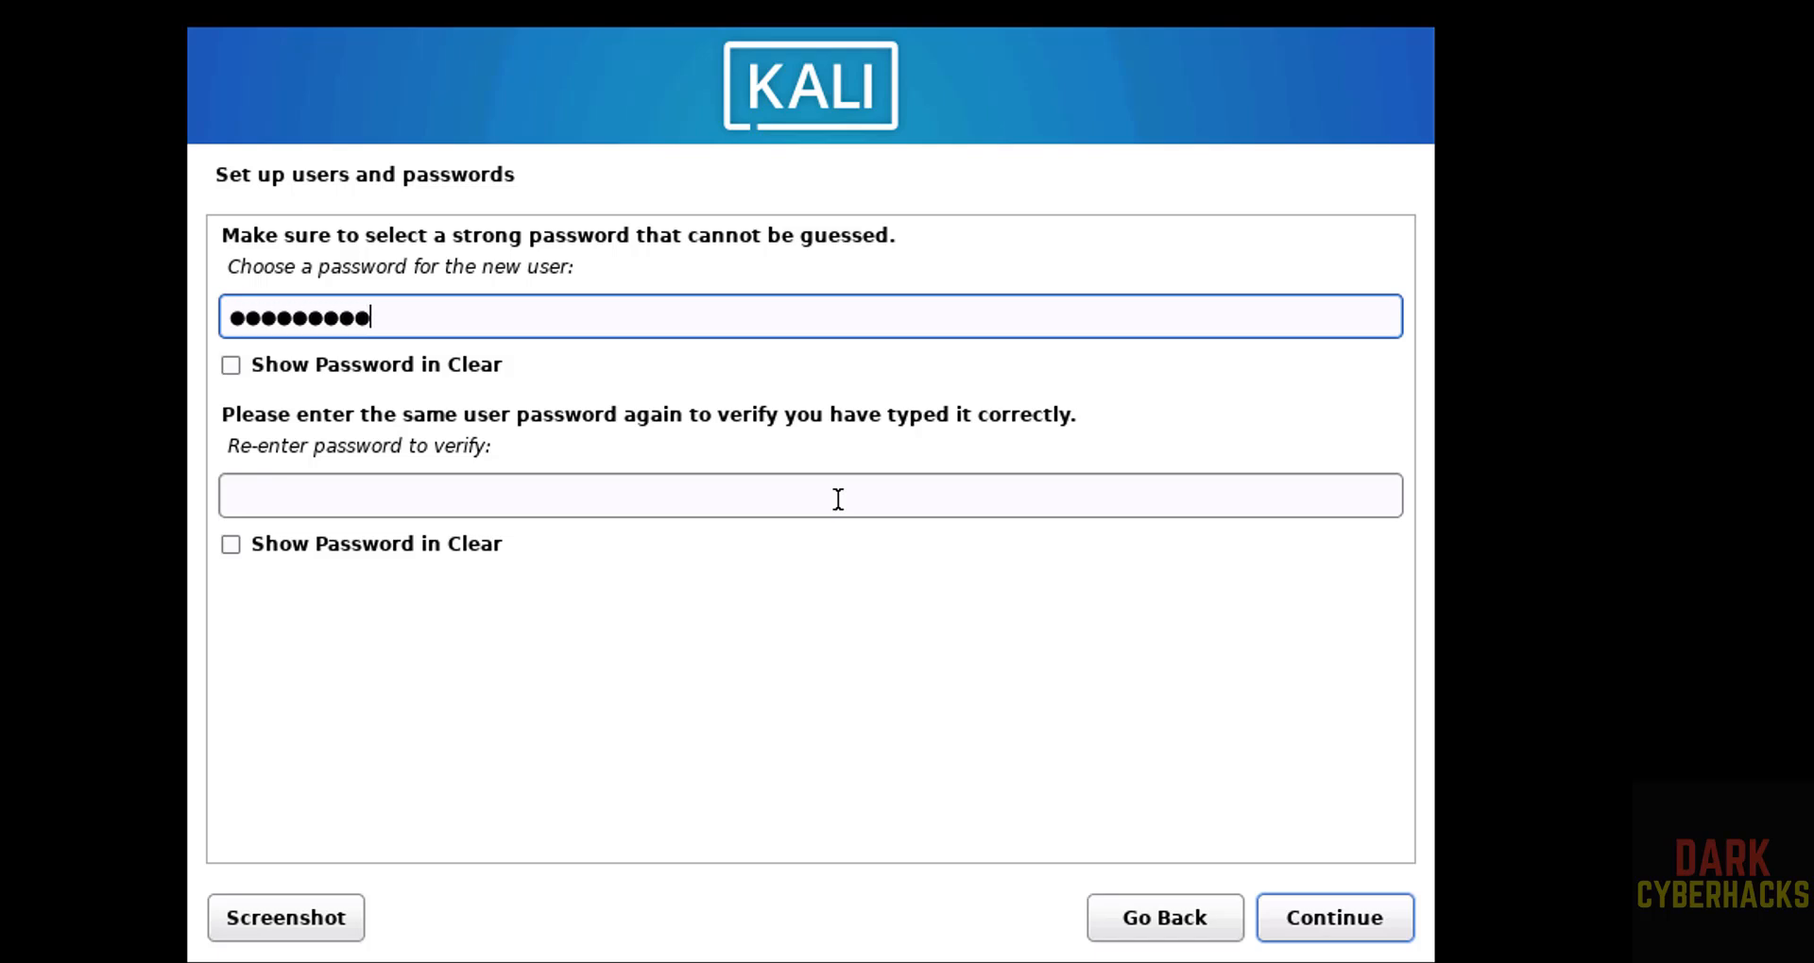
pyautogui.press('Tab')
pyautogui.press('Tab')
pyautogui.write('kalilinux')
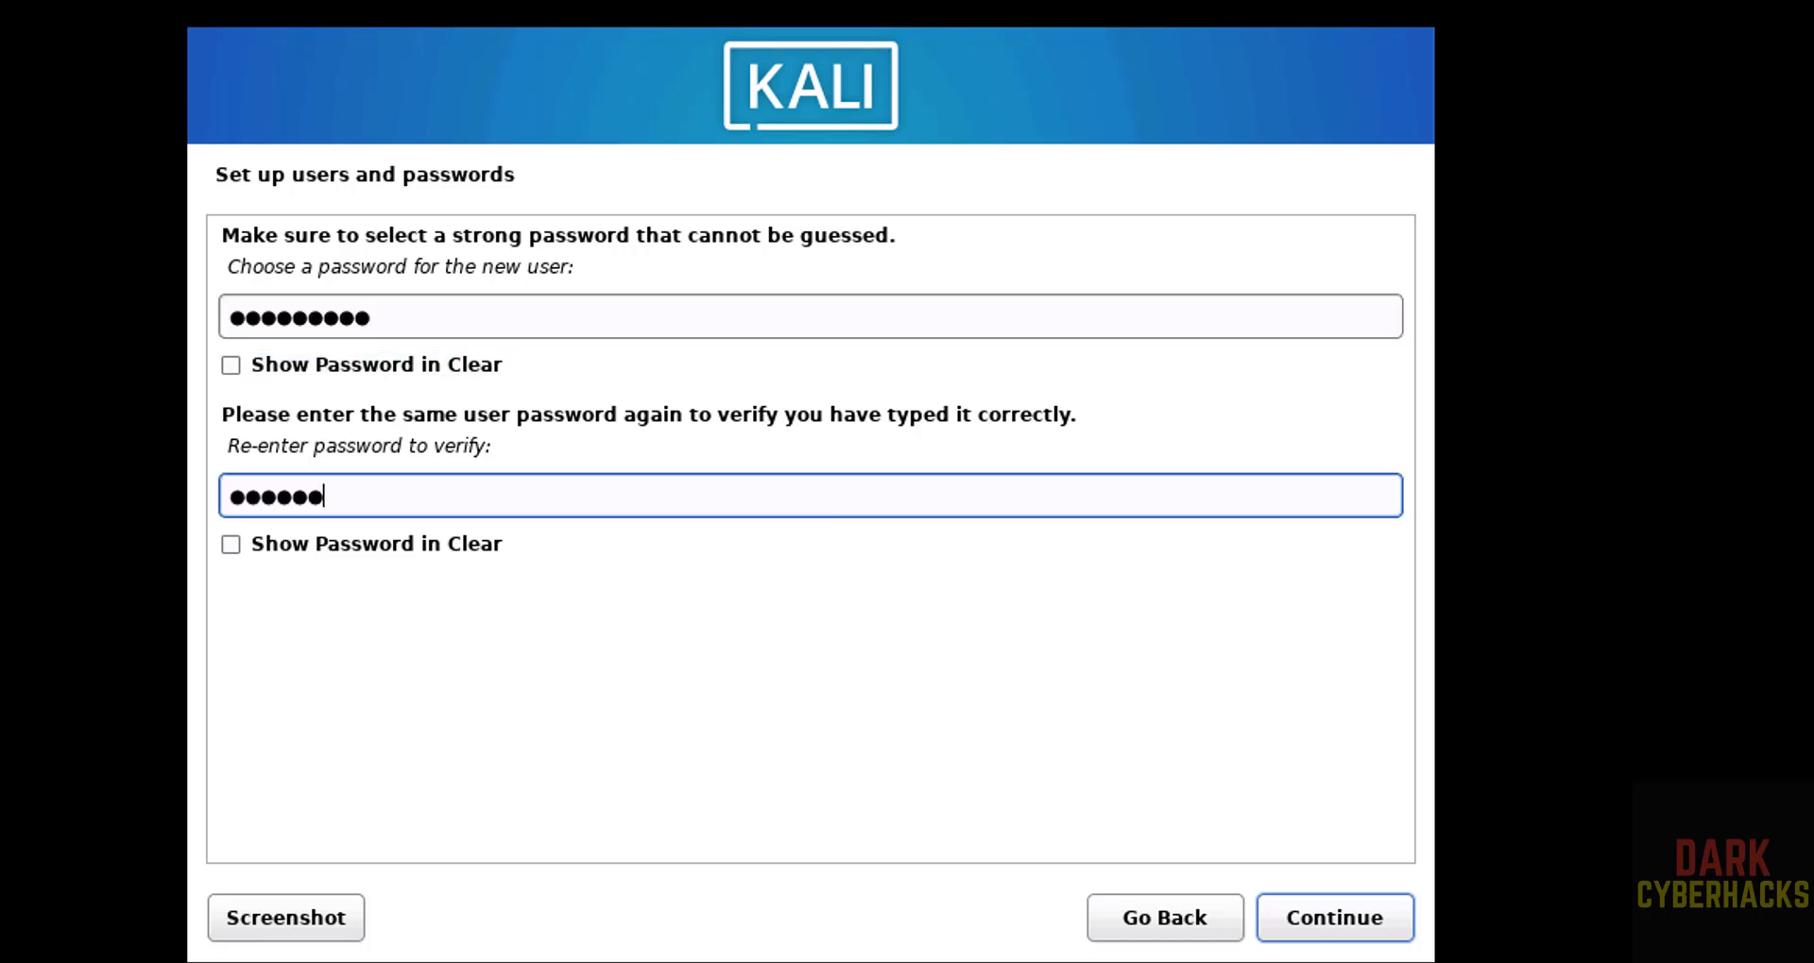
pyautogui.click(1321, 921)
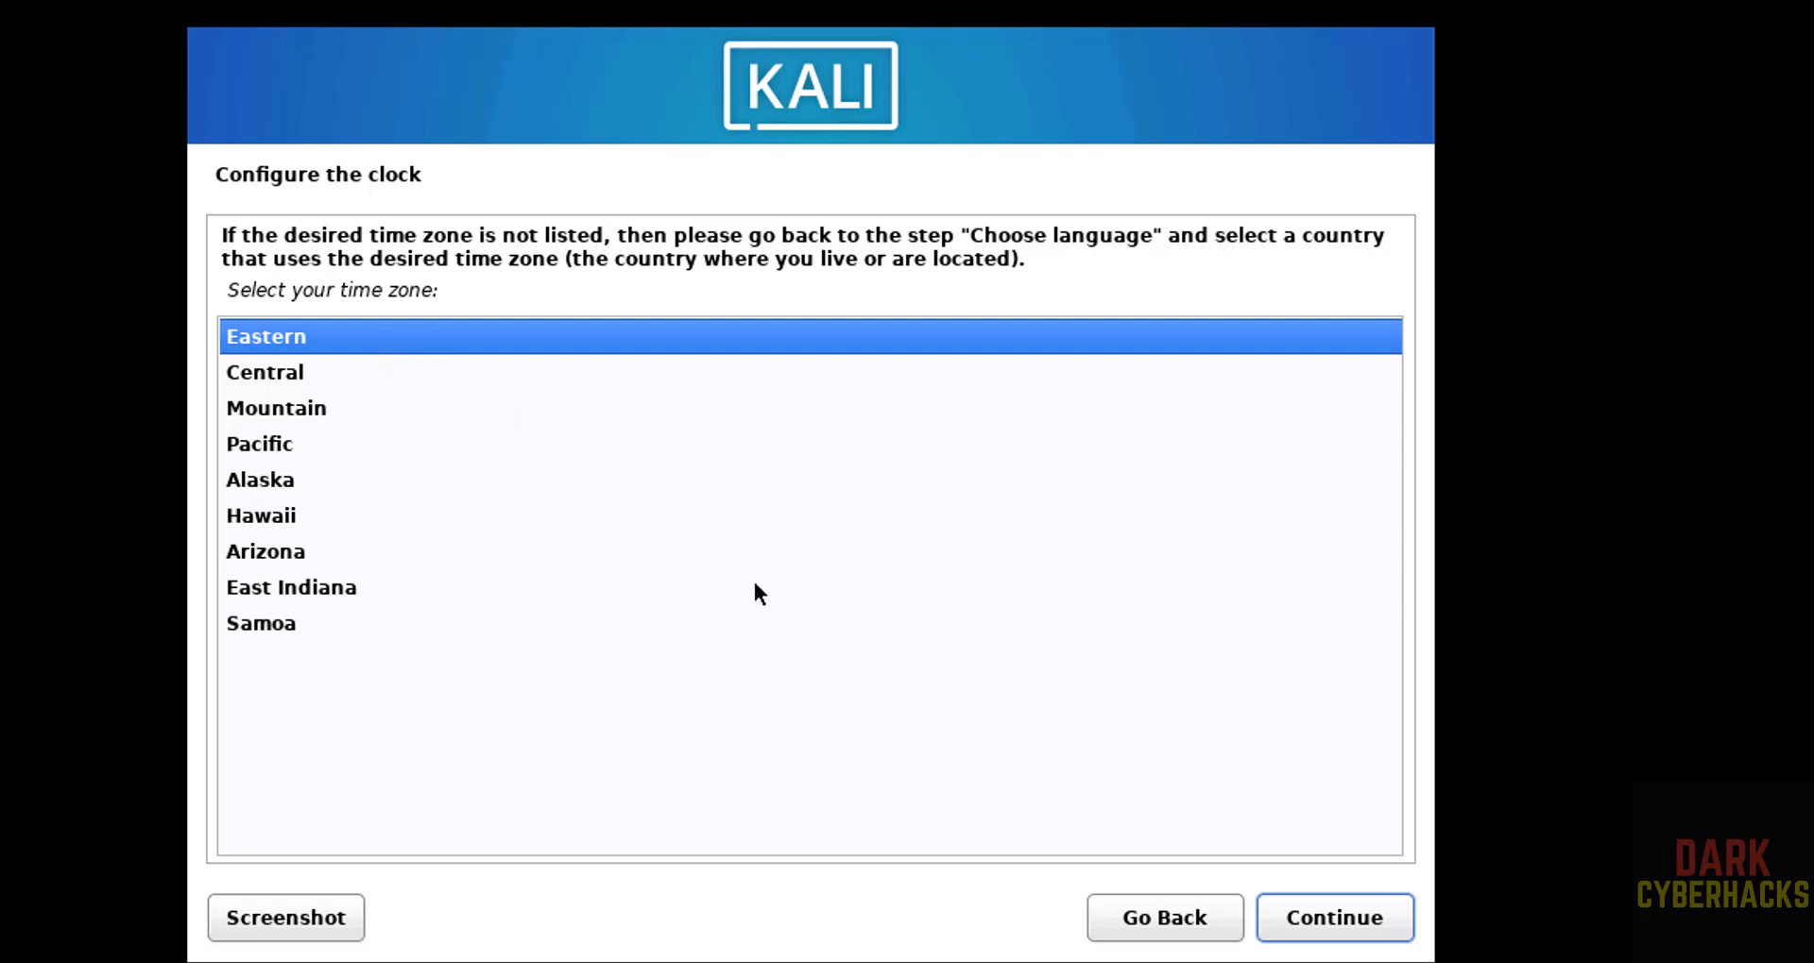
pyautogui.click(1290, 913)
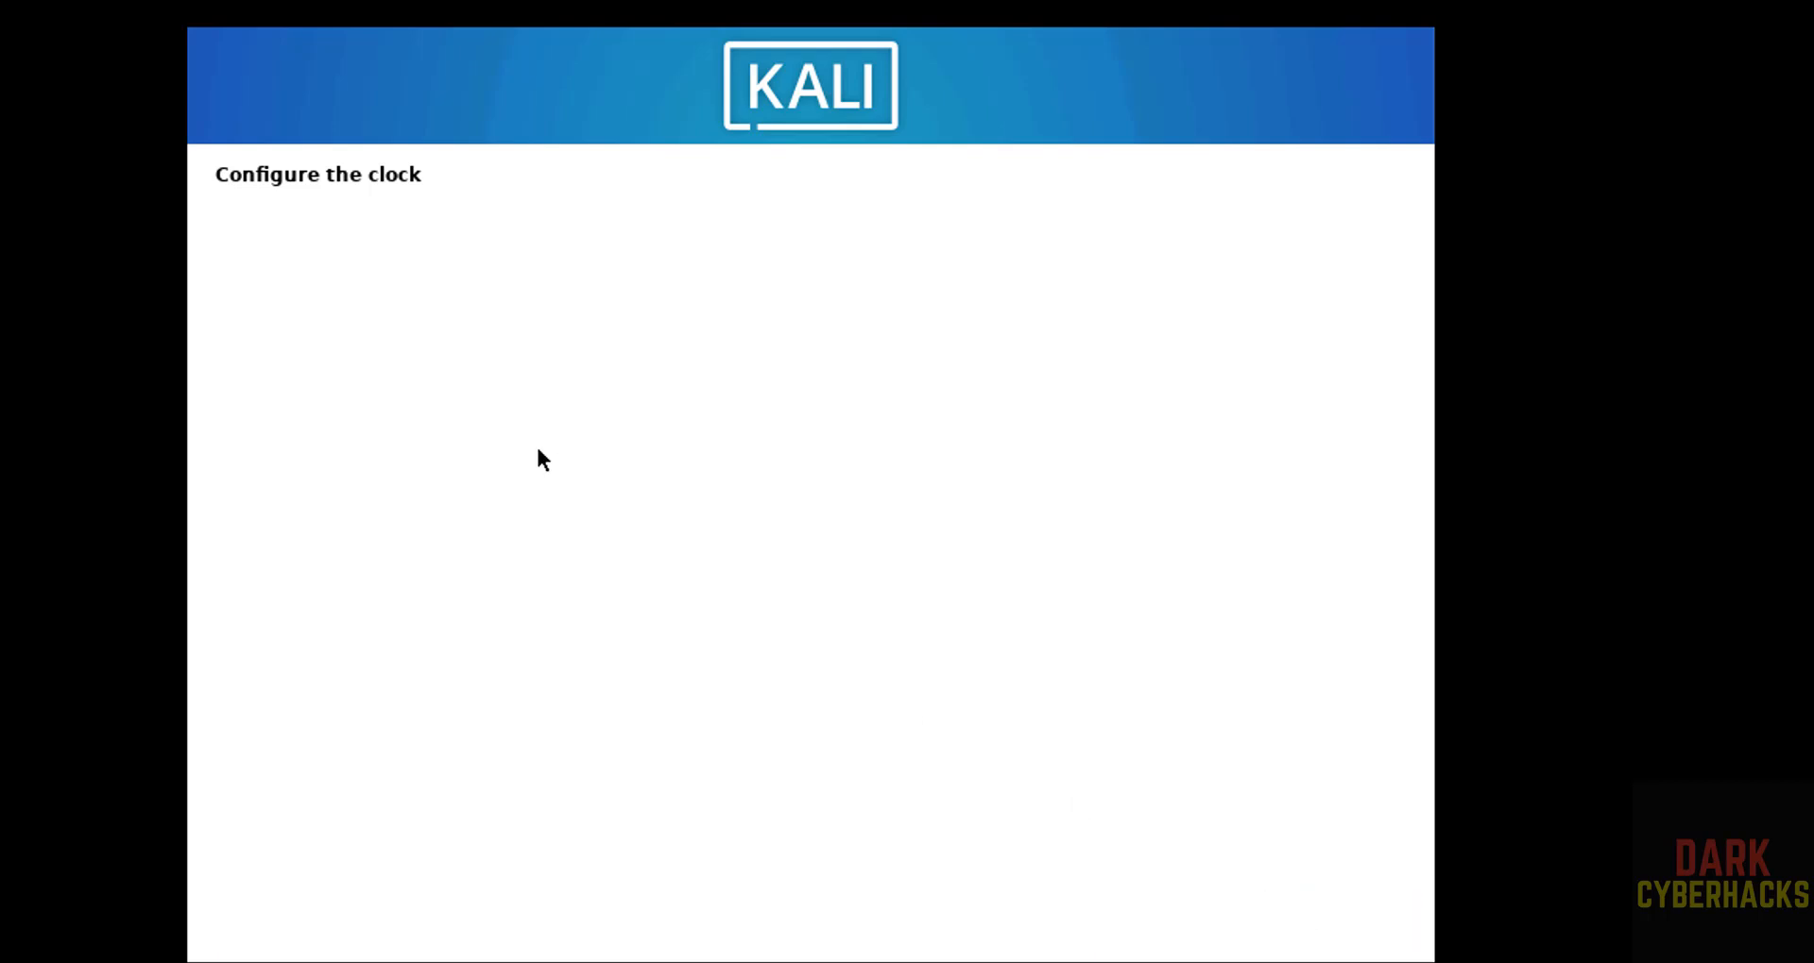